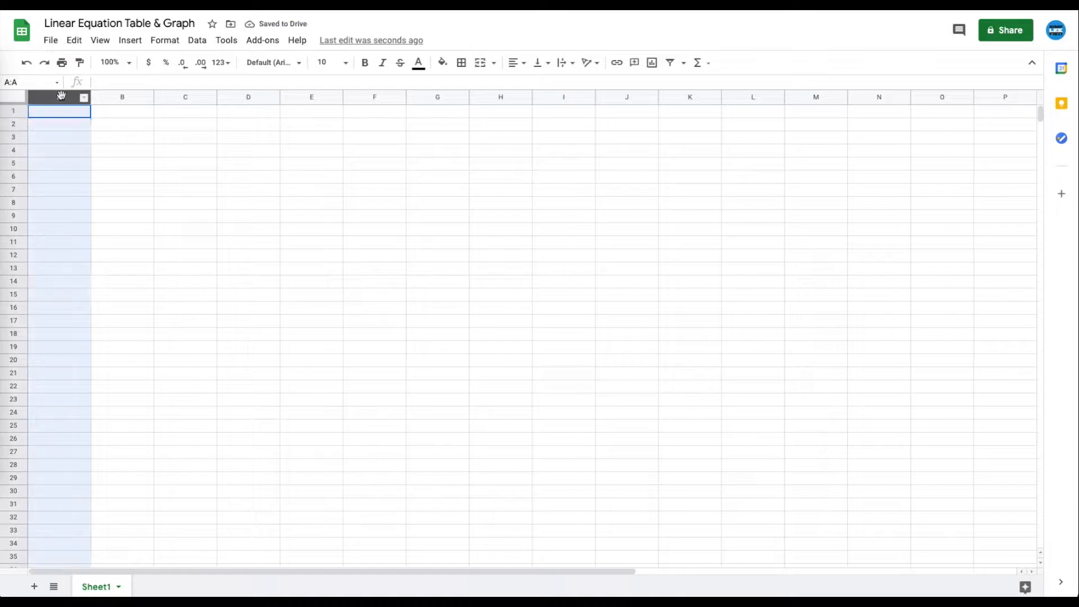
- Select columns B through F one by one, followed by rows 1 through 8, to review how columns and rows are labelled
click(112, 97)
click(182, 98)
click(243, 98)
click(303, 97)
click(375, 97)
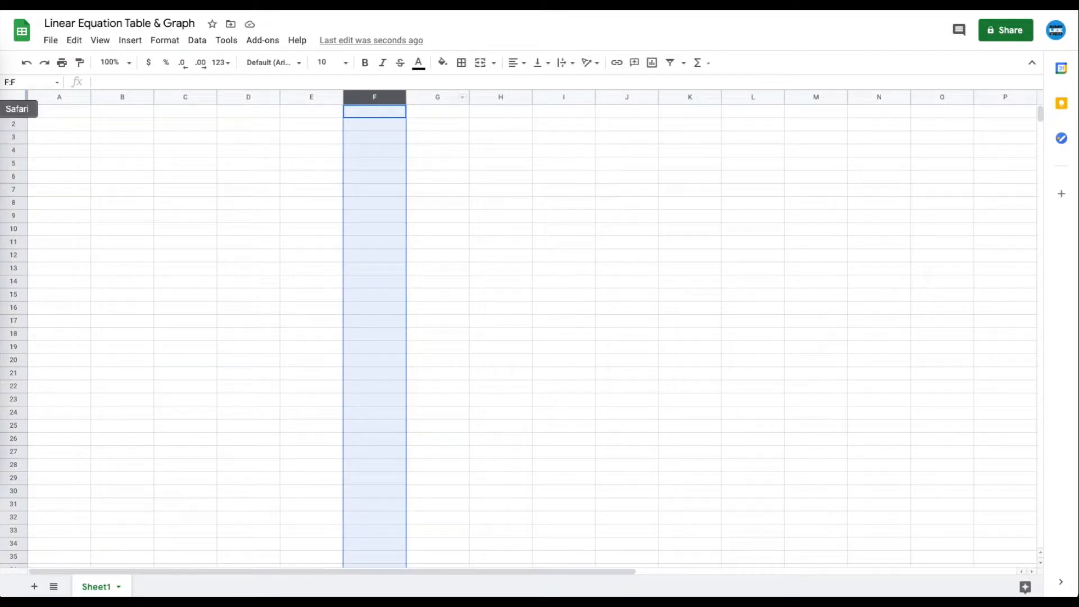
click(17, 111)
click(14, 123)
click(13, 138)
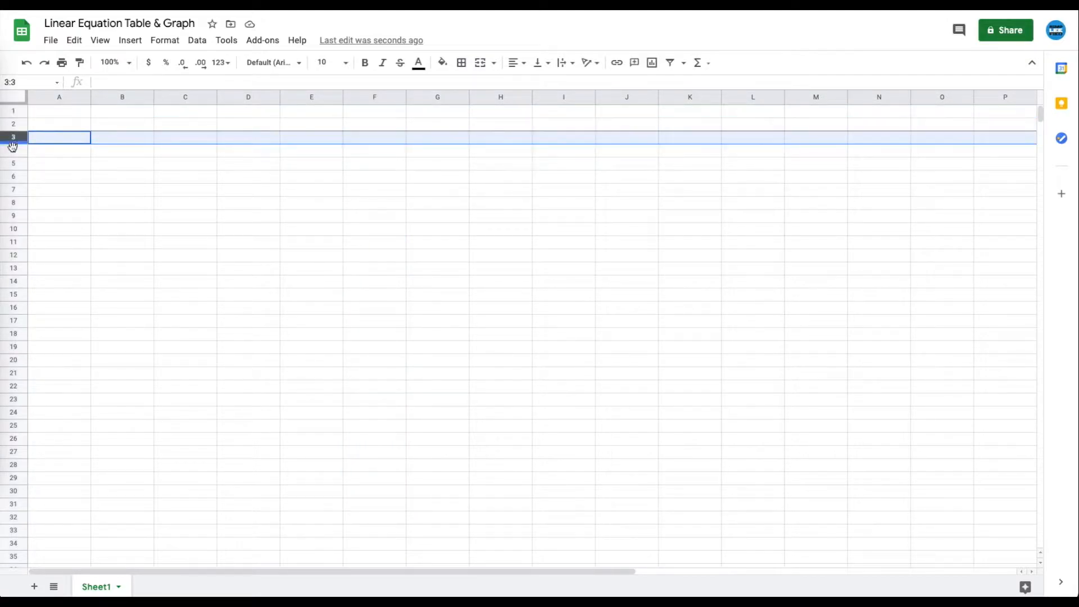
click(12, 153)
click(13, 164)
click(13, 177)
click(12, 191)
click(12, 203)
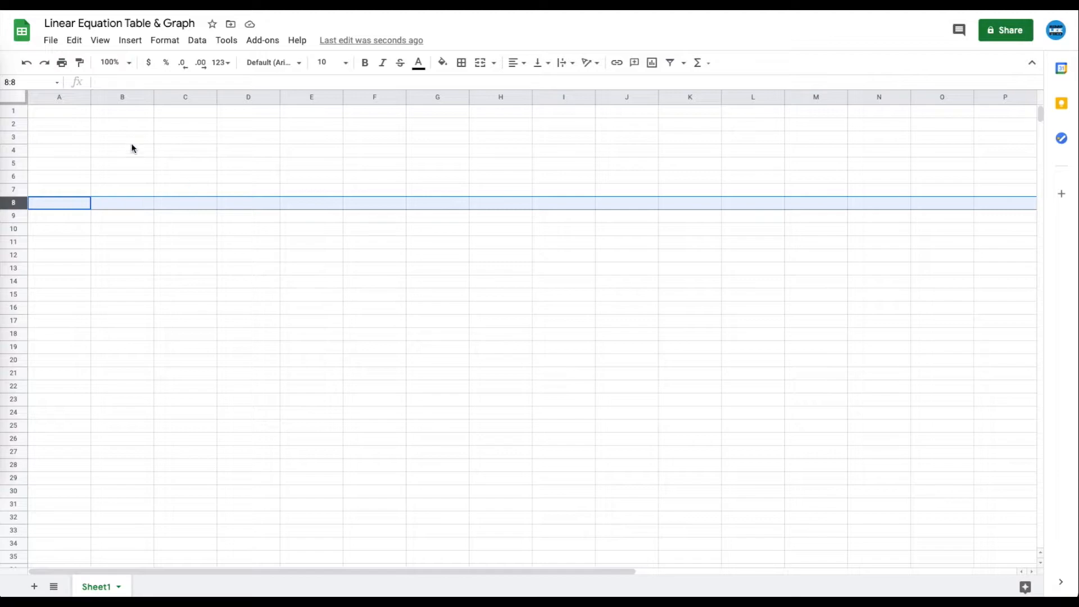
- Select cells B6, F4 and B13 in turn to check how each cell is referenced
click(124, 177)
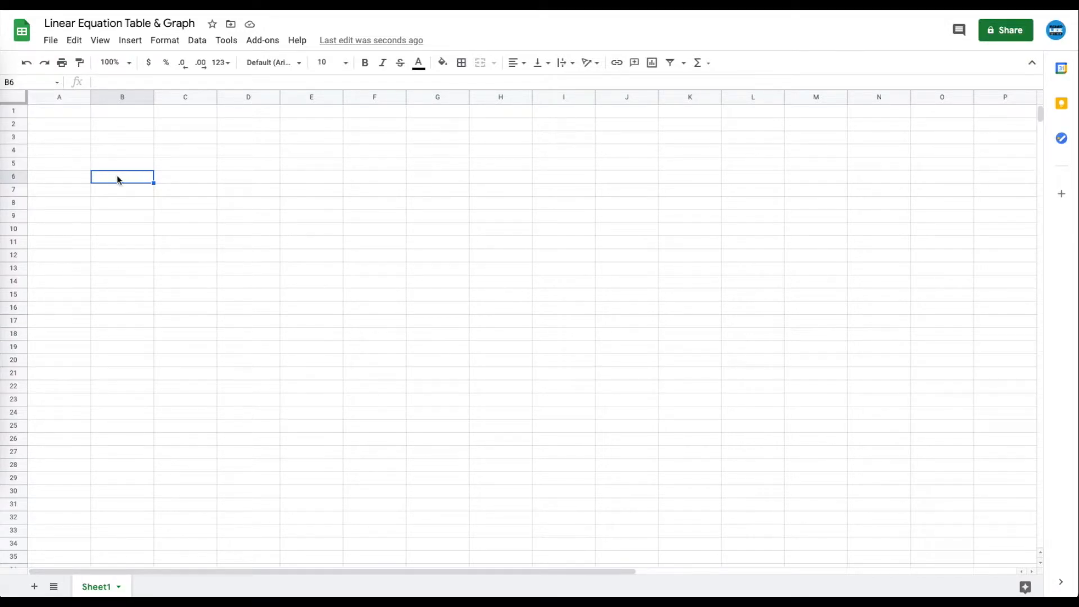
click(374, 153)
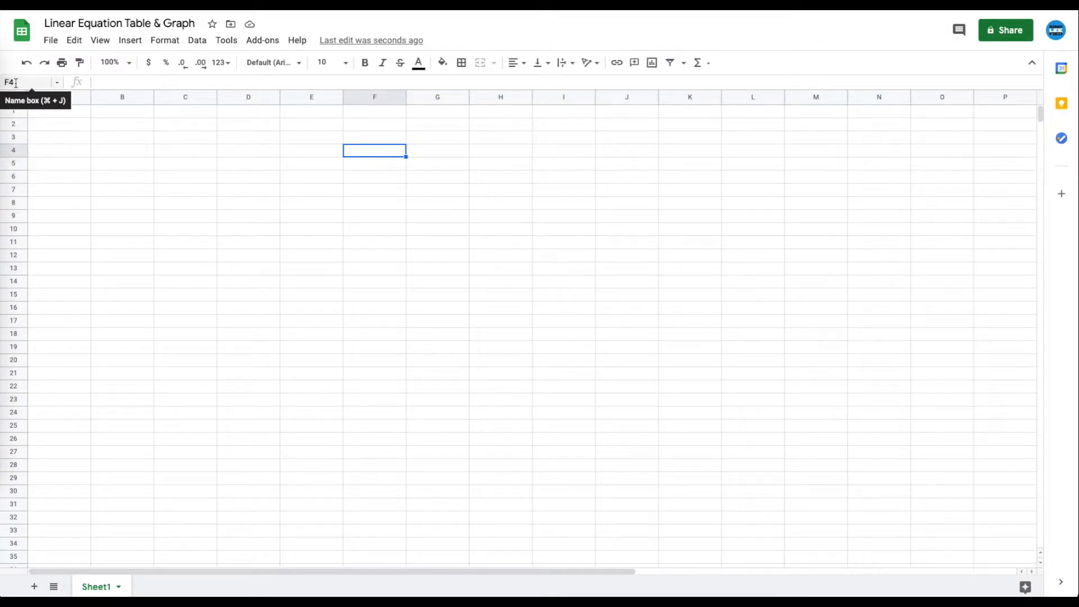
click(110, 267)
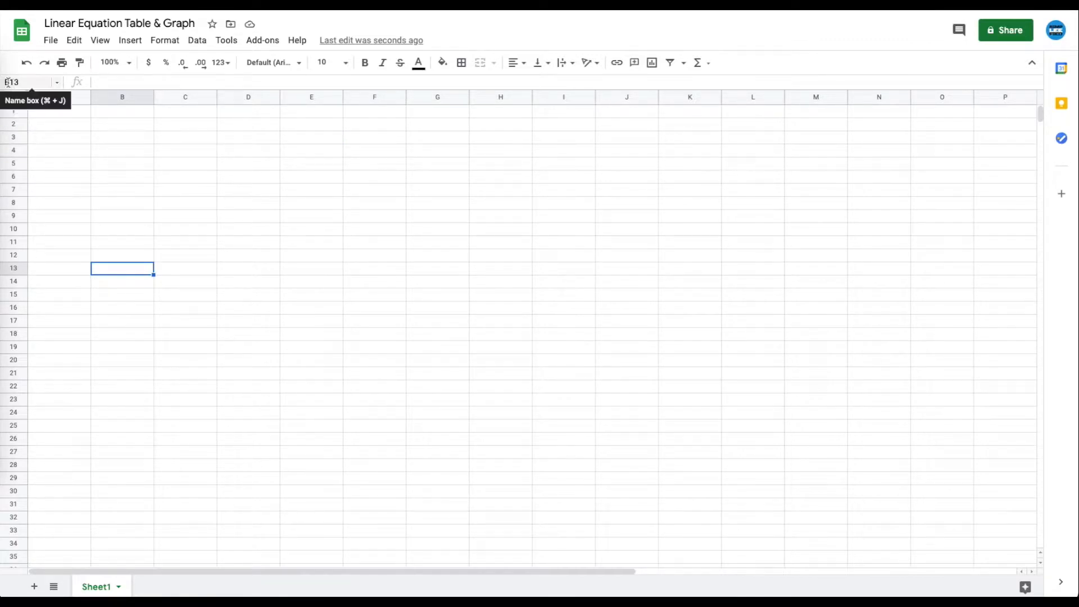
- Enter the labels "Linear Situation >>>", "Independent Variable >>>", "Dependent Variable >>>" and "Linear Equation >>>" in cells A1 to A4
click(61, 111)
text(Li)
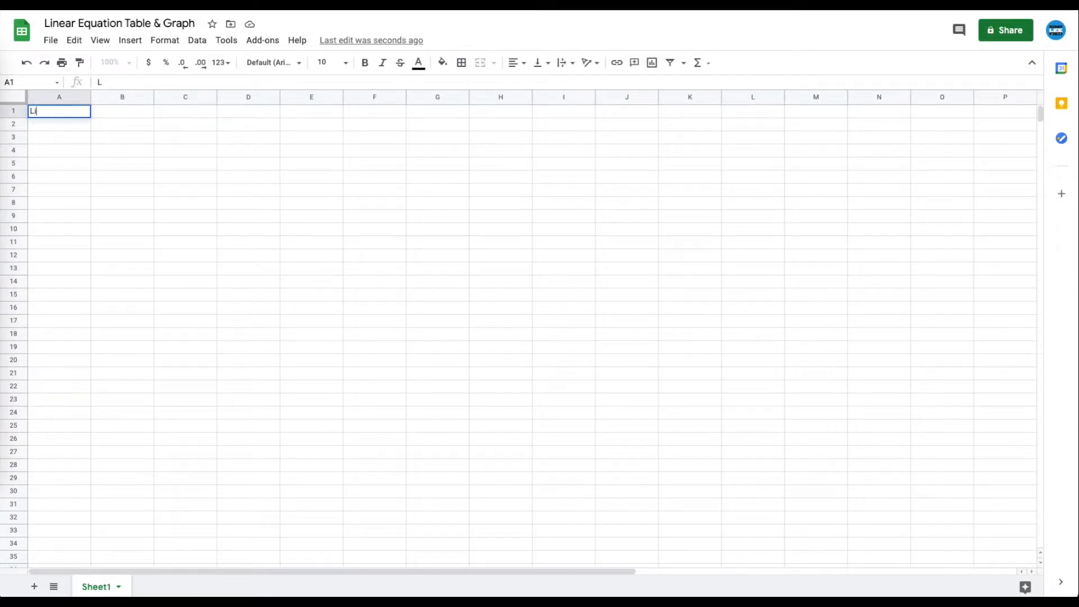
text(near Situation >>>)
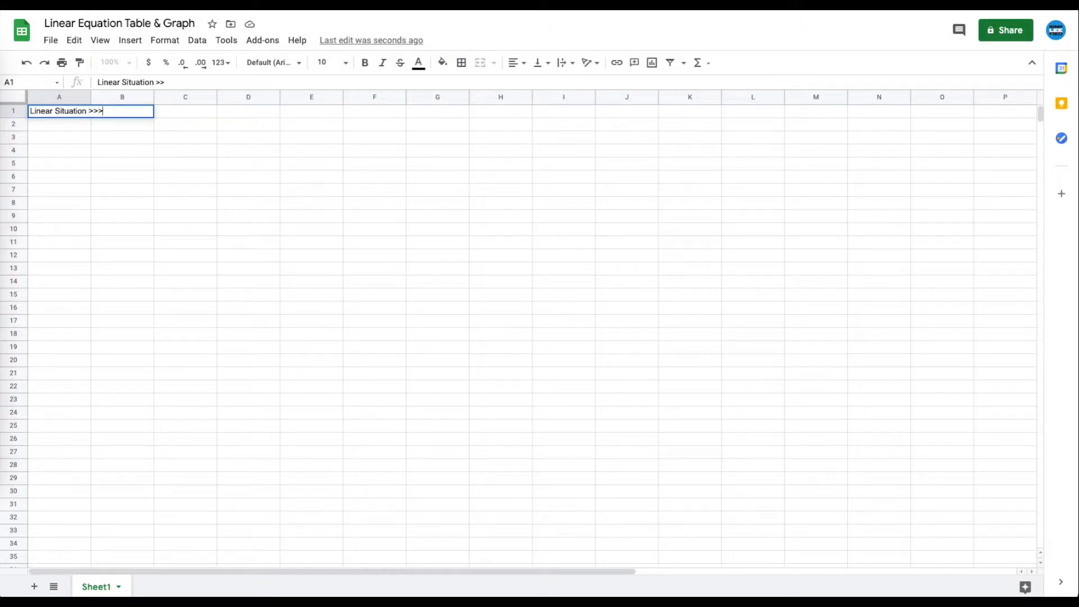
key(Return)
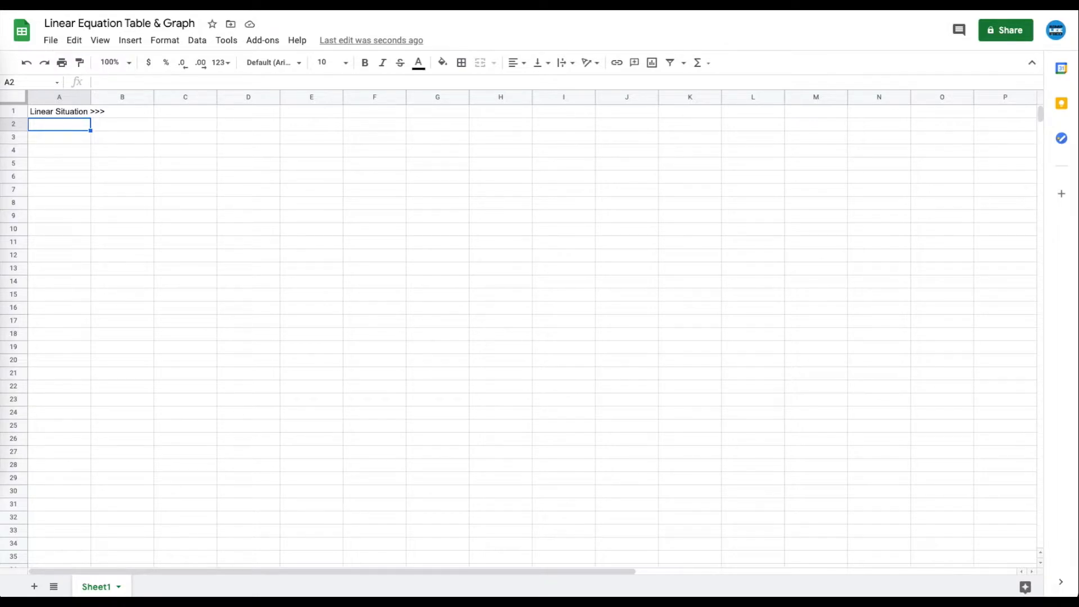
text(Independent Variable >>>)
key(Return)
text(Dependent Variable >>>)
key(Return)
text(Linear Equation >>>)
key(Return)
- Merge cells A1 and B1 into a single cell for the Linear Situation label
click(70, 112)
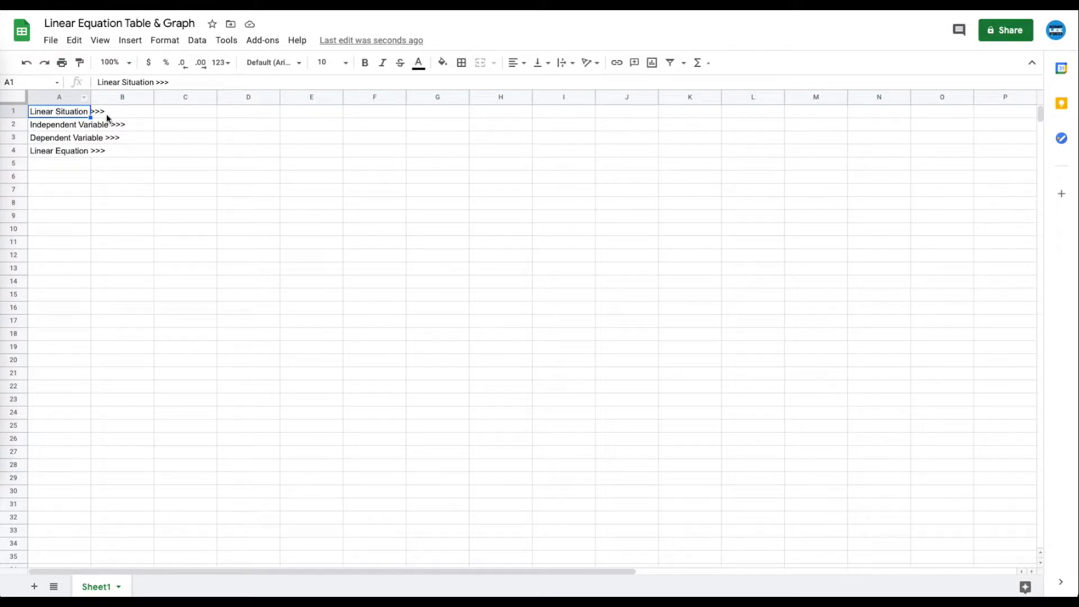
drag(49, 112, 113, 113)
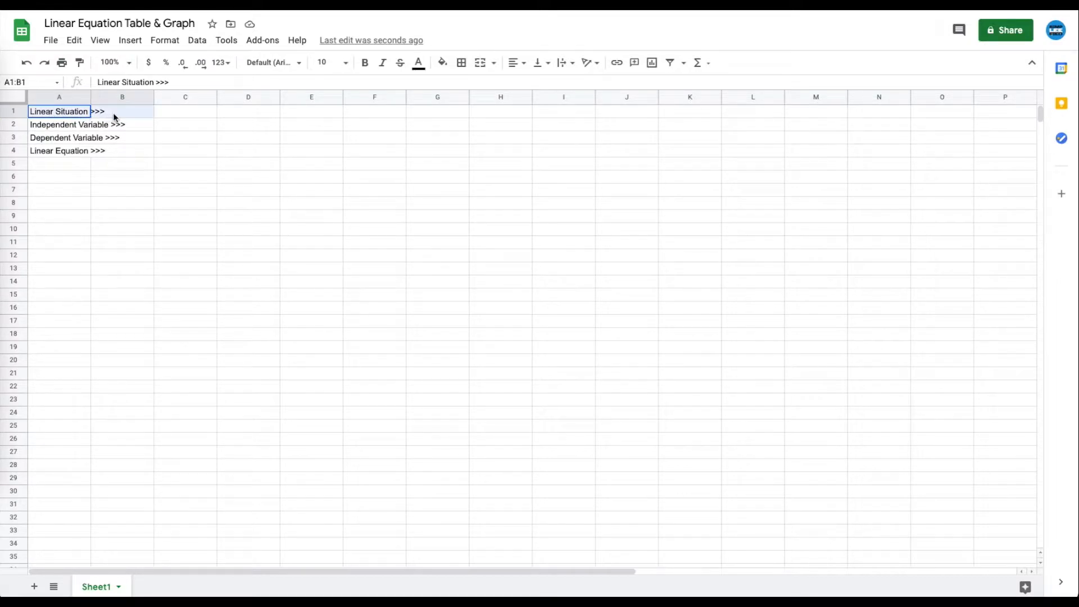
click(480, 65)
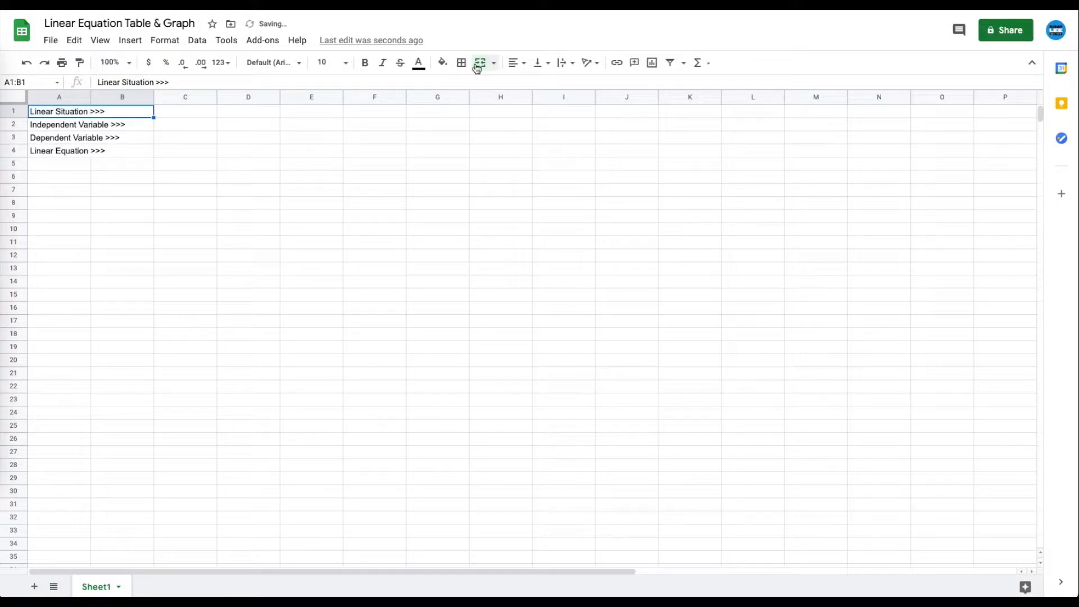
click(143, 136)
click(116, 115)
- Merge columns A and B separately in each of rows 2, 3 and 4 for the remaining labels
drag(65, 125, 145, 124)
click(481, 62)
drag(80, 138, 129, 138)
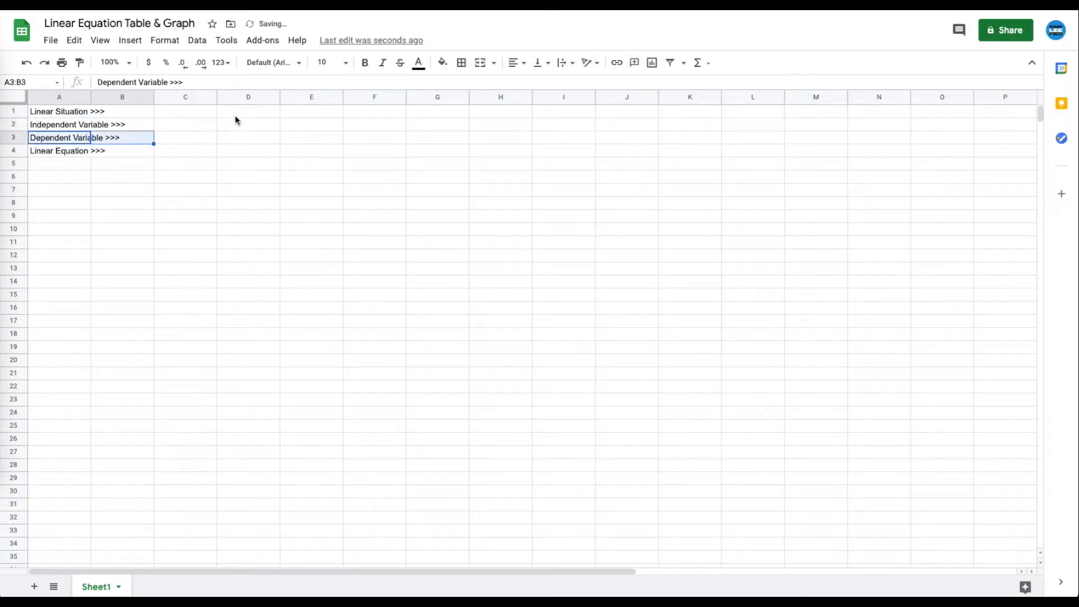
click(480, 66)
drag(66, 150, 142, 151)
key(ctrl+c)
click(481, 63)
click(181, 156)
- Right-align the four labels in the merged cells A1:B4
drag(84, 112, 108, 153)
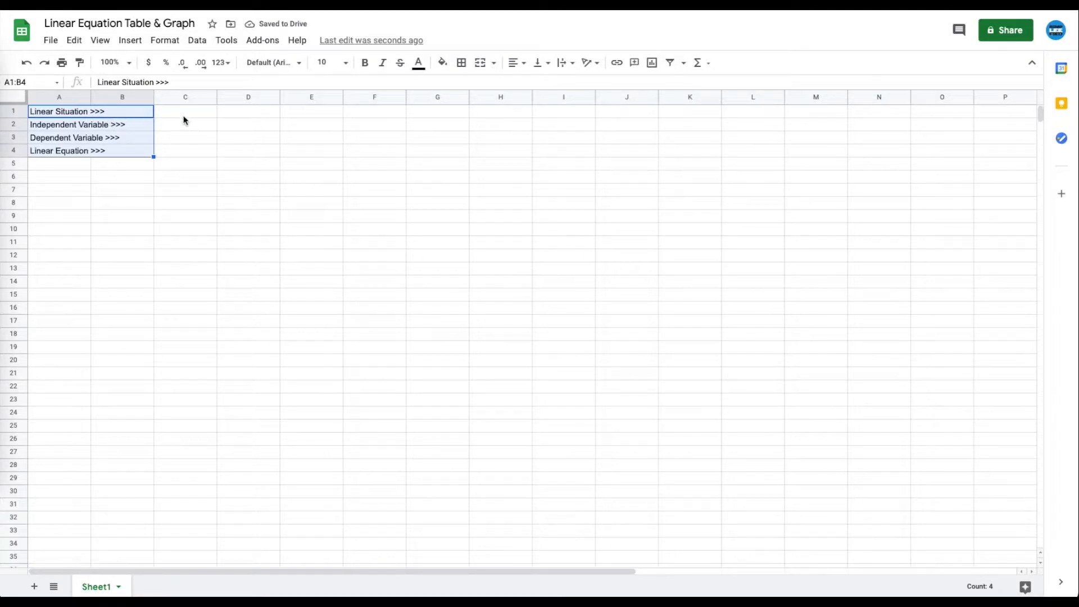
click(516, 63)
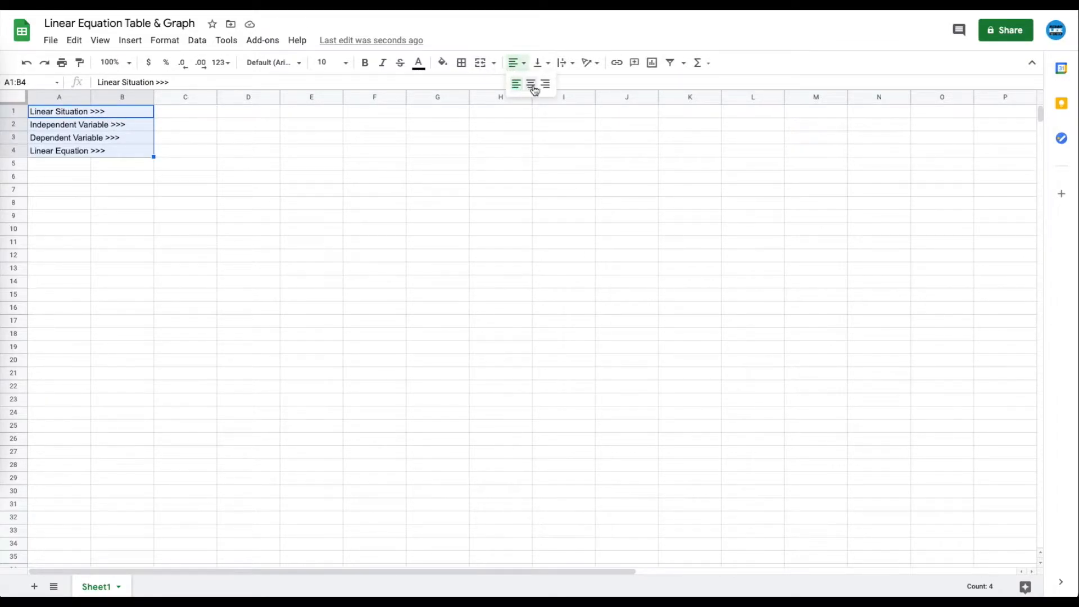
click(544, 86)
click(234, 152)
- Enter "I gave my dog Benny 17 treats already. I continue to give him 9 more treats per day." in C1
click(189, 114)
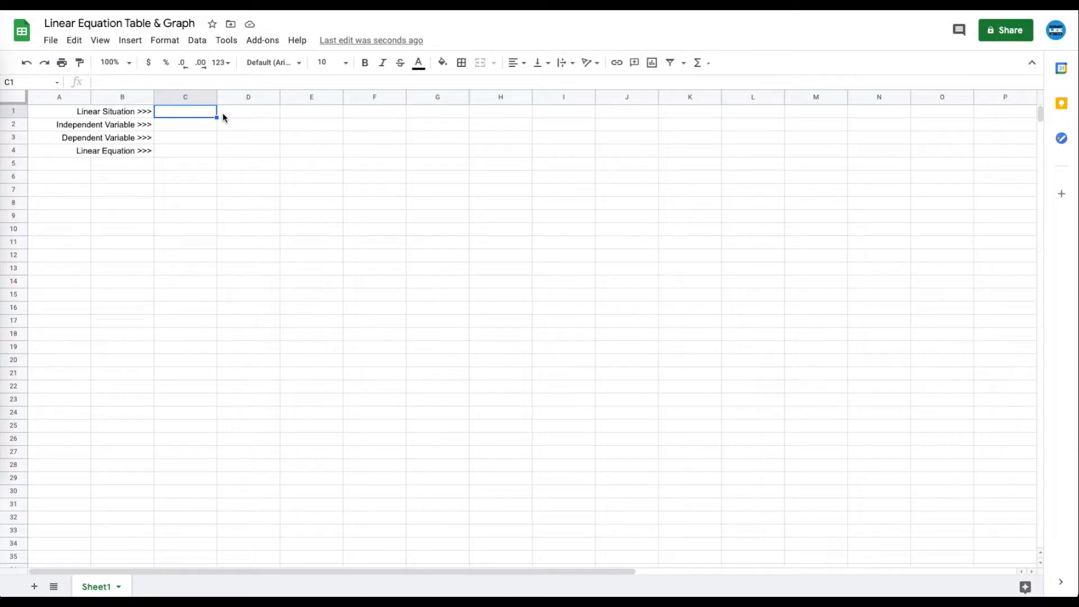
text(I gave my dog Benn)
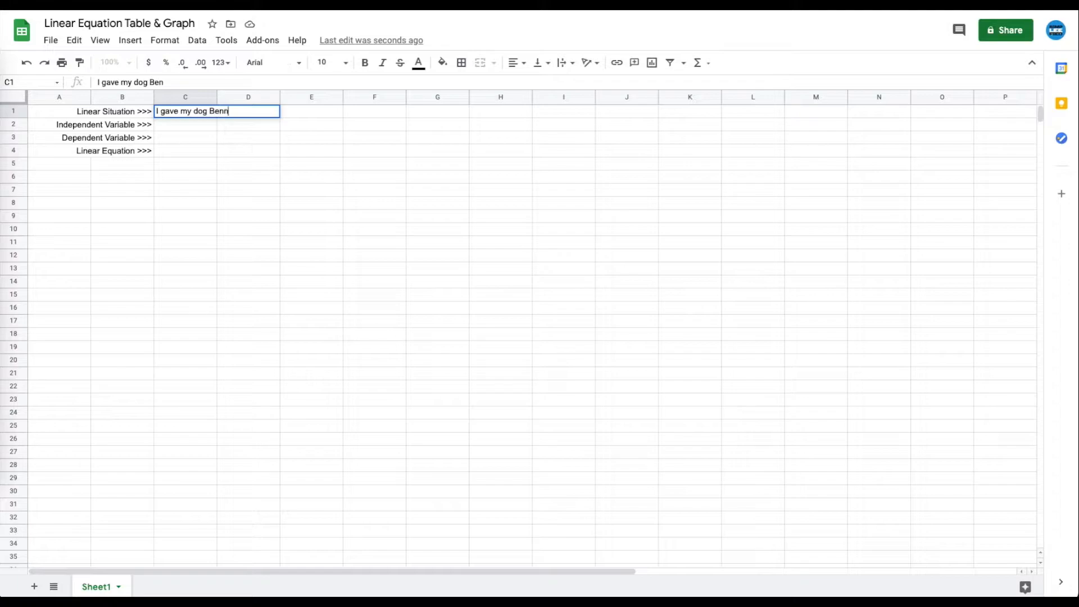
text(y 17 treats already. I continu)
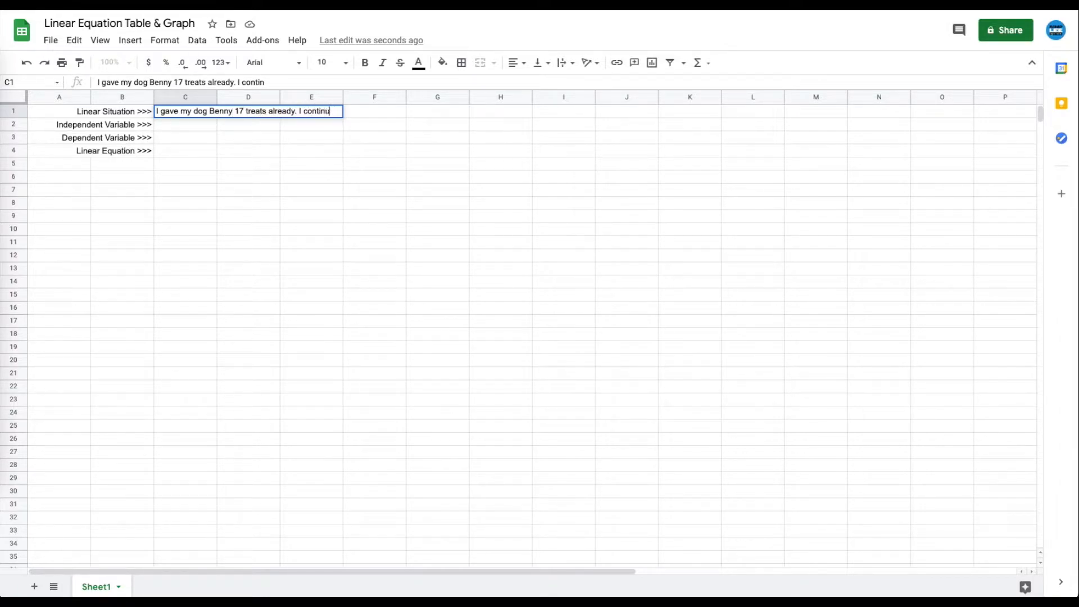
text(e to give him )
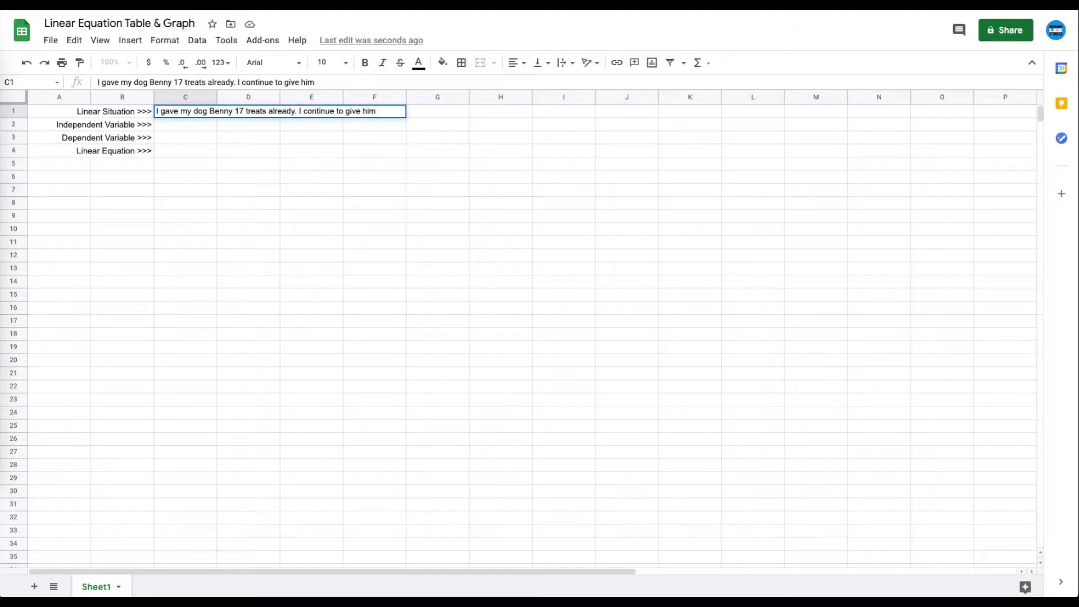
text(9 more treats )
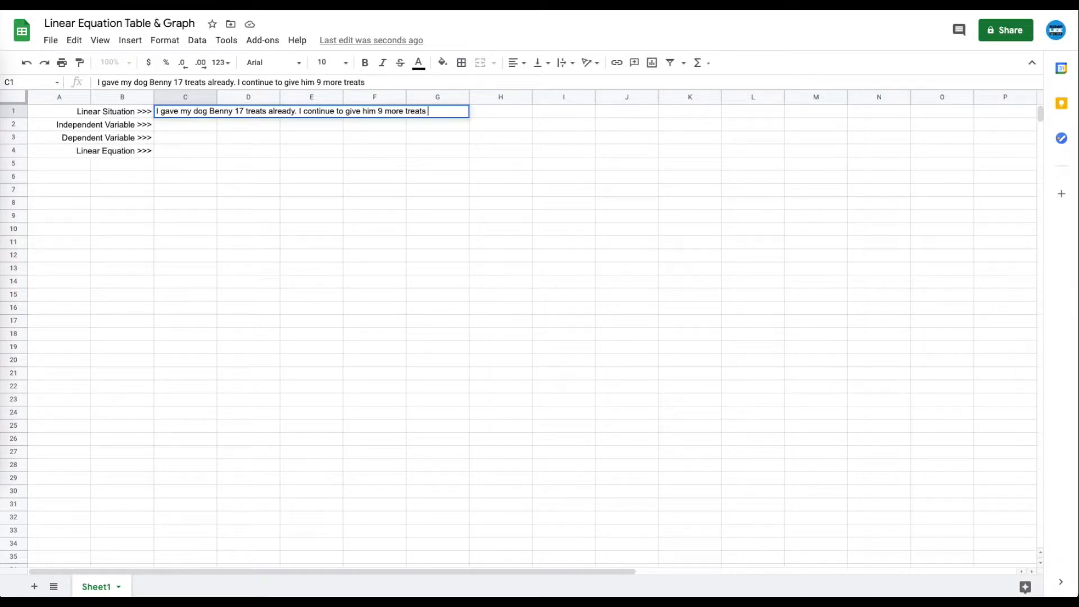
text(per day.)
- Enter "Time (# of days)" in C2, "Treats (Total # of Treats)" in C3 and "y=" in C4
click(187, 123)
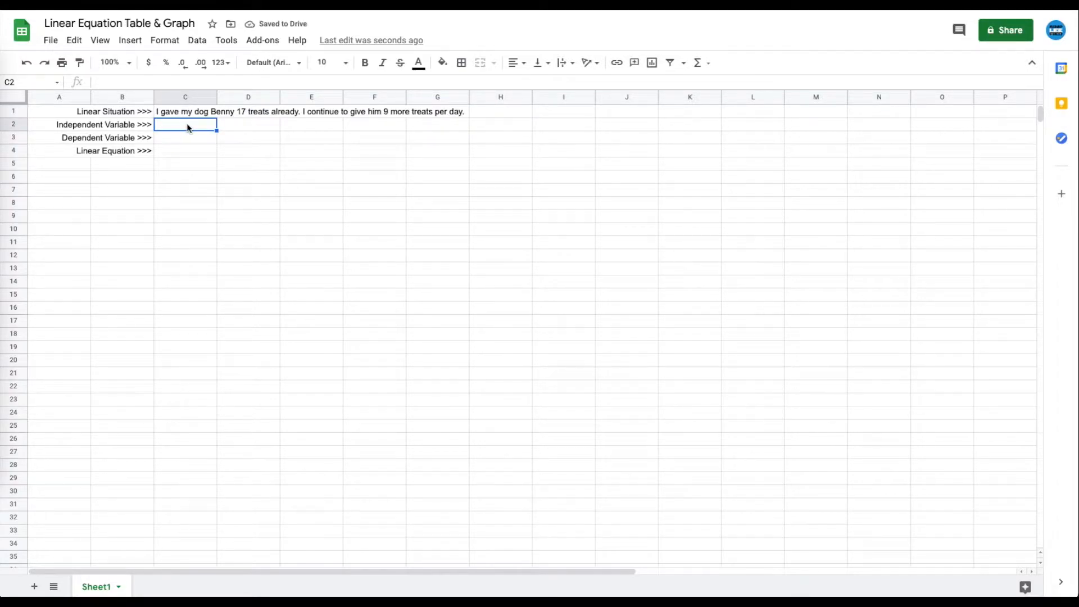
text(Time ()
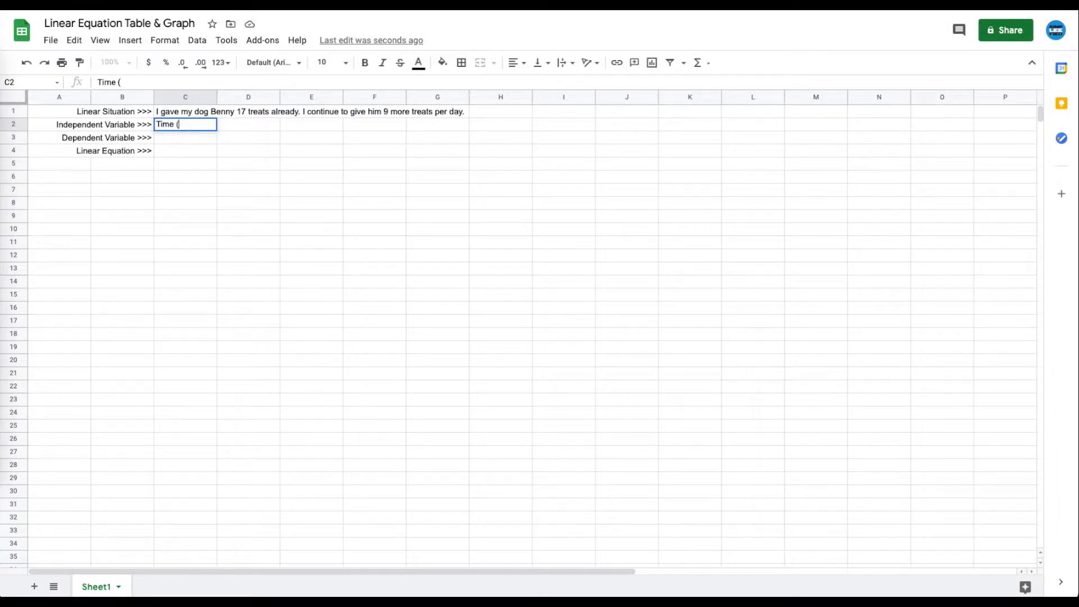
text(# of days))
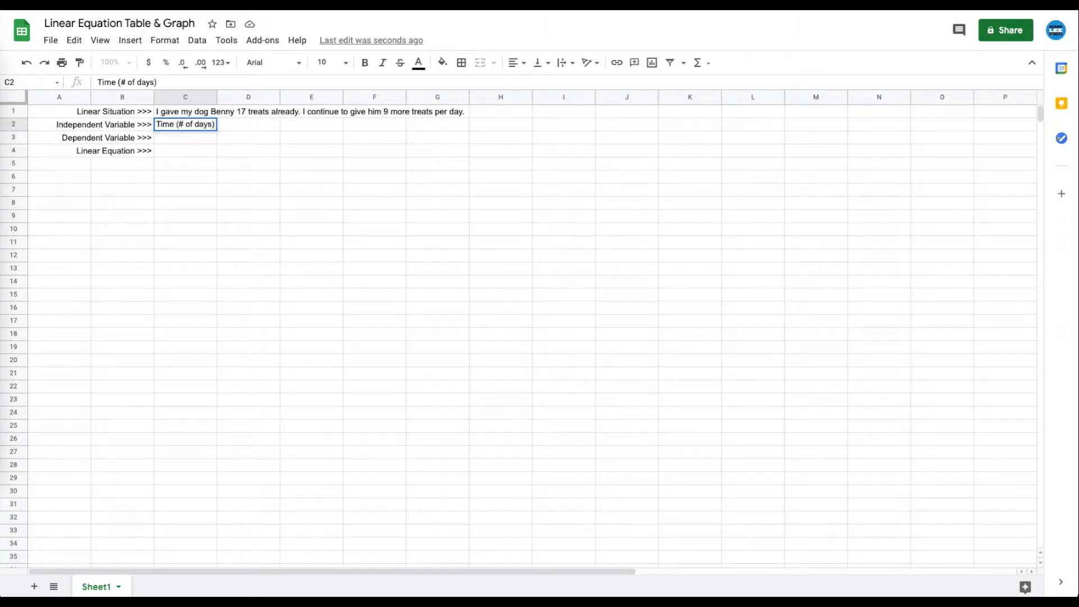
key(Return)
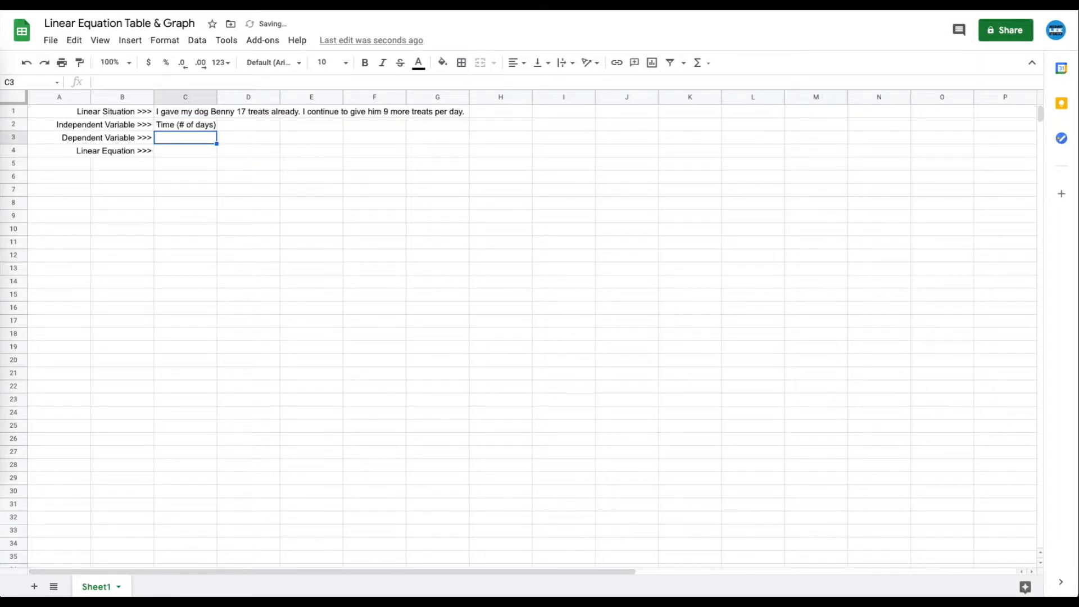
text(Treats )
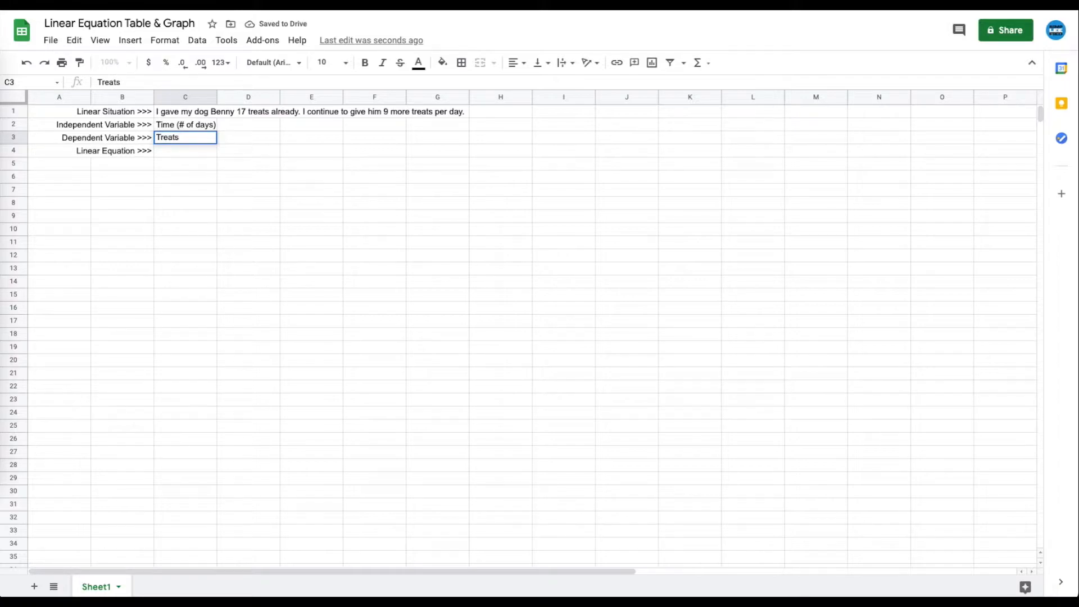
text((Total # of Treats))
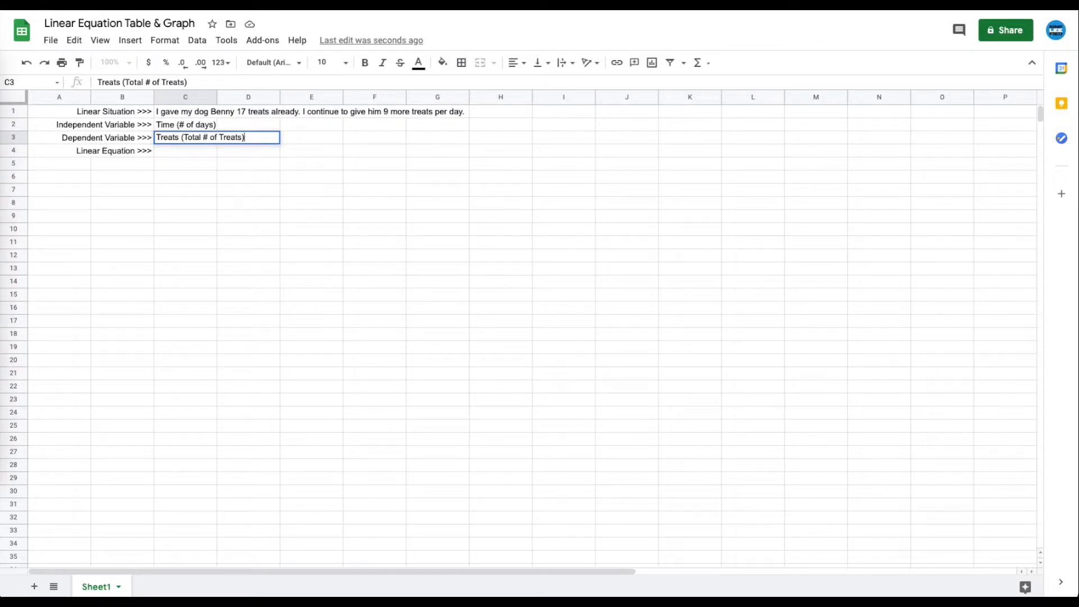
click(180, 155)
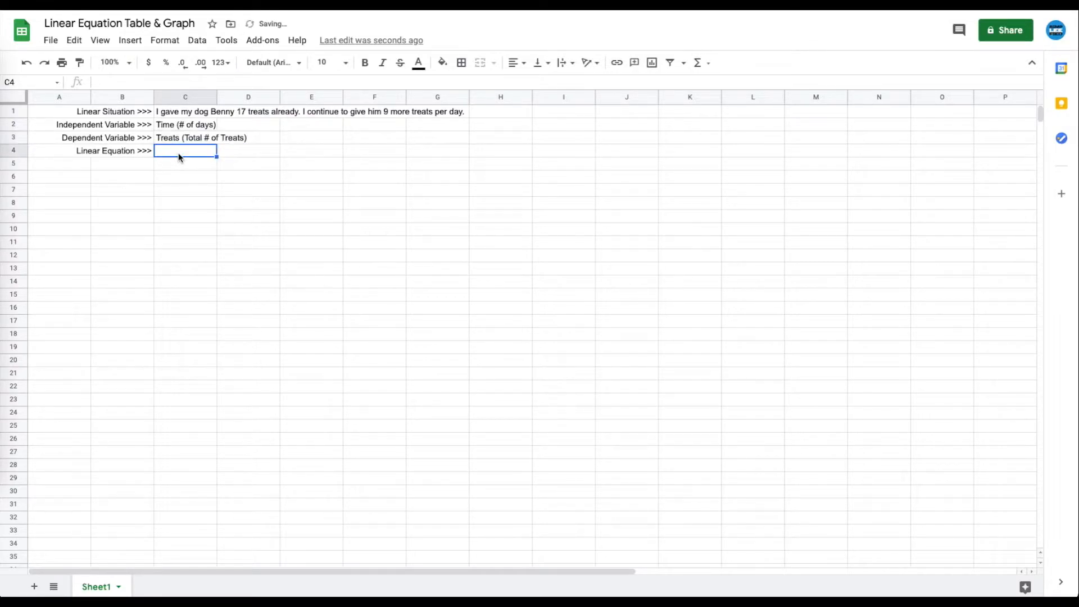
text(y=)
- Insert "(x)" after Independent Variable in the row 2 label and "(y)" after Dependent Variable in the row 3 label
double_click(113, 124)
click(136, 124)
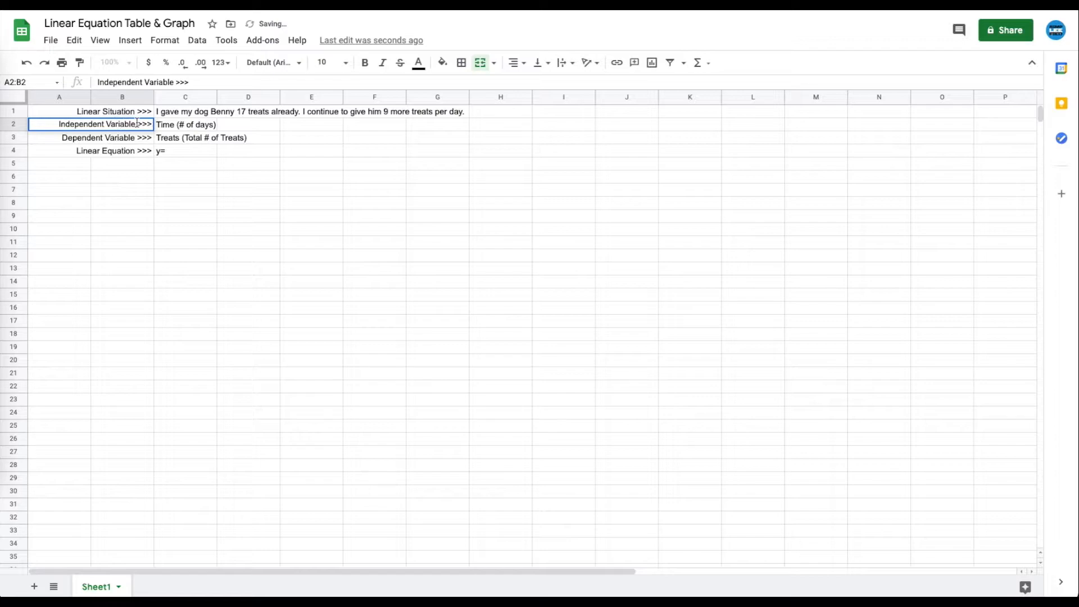
text((x))
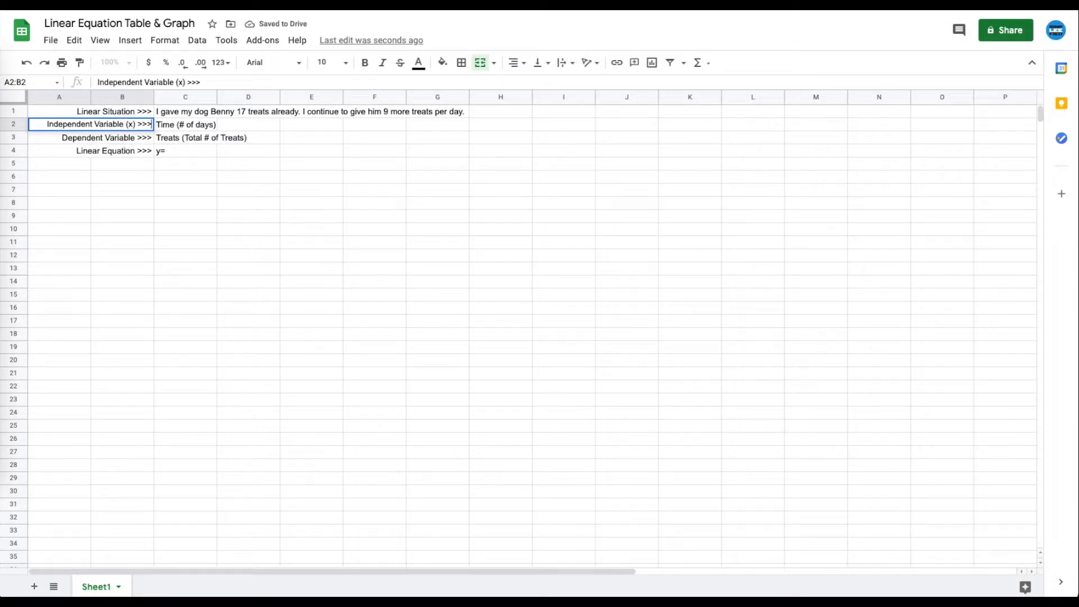
double_click(136, 138)
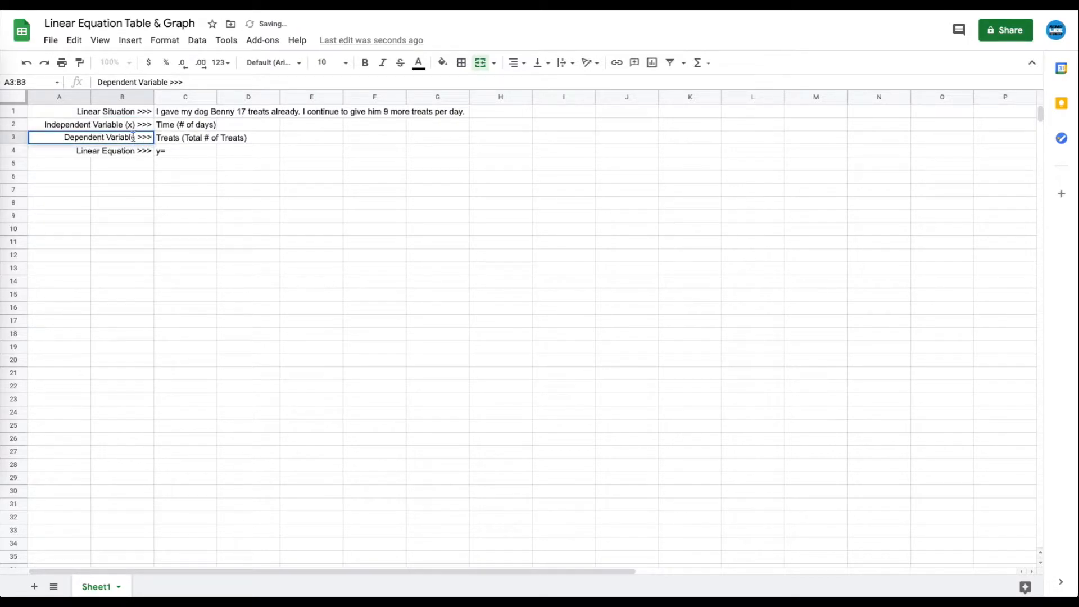
text((y))
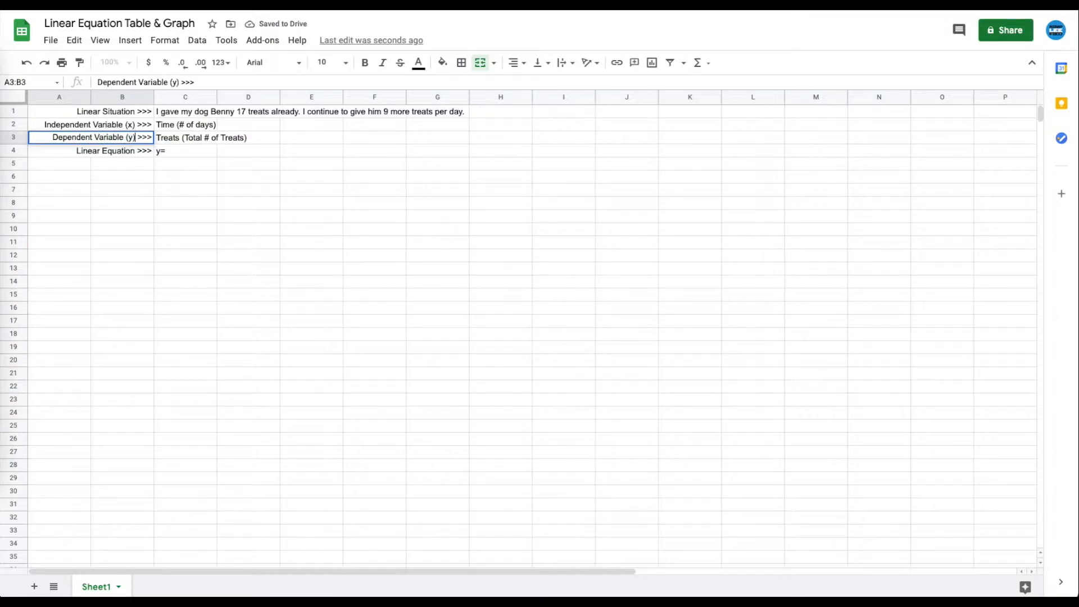
- Complete the linear equation in C4 as "y=9x+17"
click(170, 150)
double_click(203, 154)
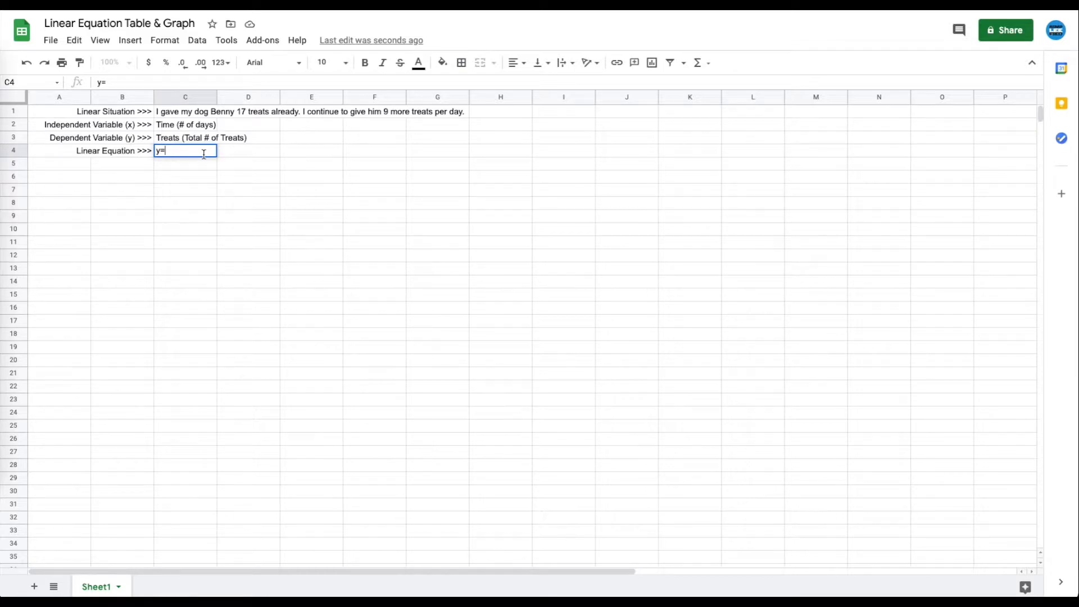
text(9x+17)
click(184, 150)
drag(174, 150, 210, 152)
- Copy the Linear Equation label from row 4 into the merged cells A5:B5 below it
click(111, 153)
click(72, 163)
key(ctrl+v)
click(124, 167)
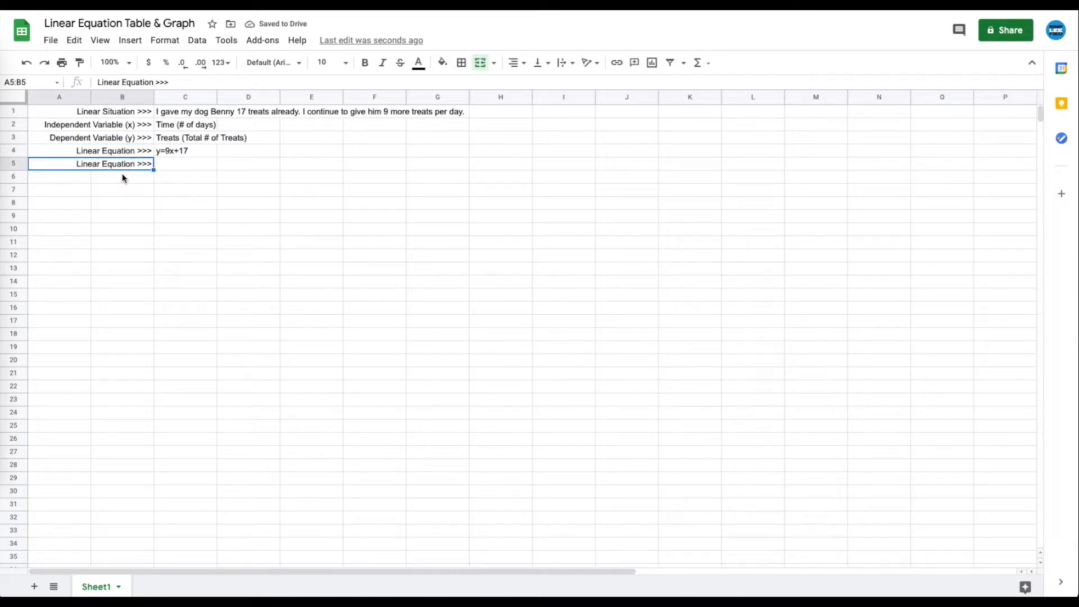
- Add "(d)" after "(x)" in the Independent Variable label and "(t)" after "(y)" in the Dependent Variable label
click(136, 127)
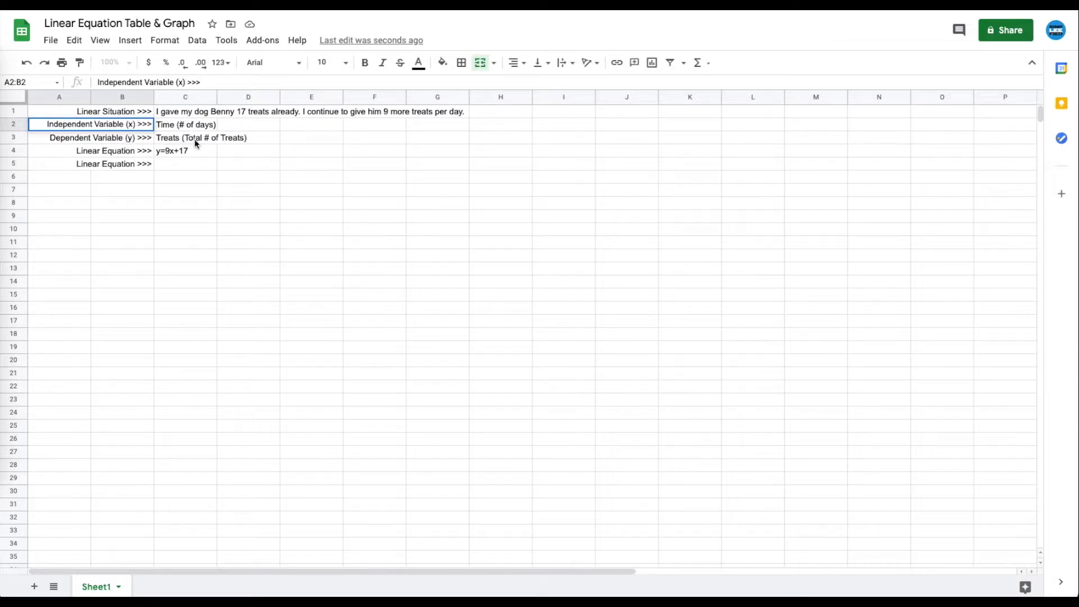
text((d)
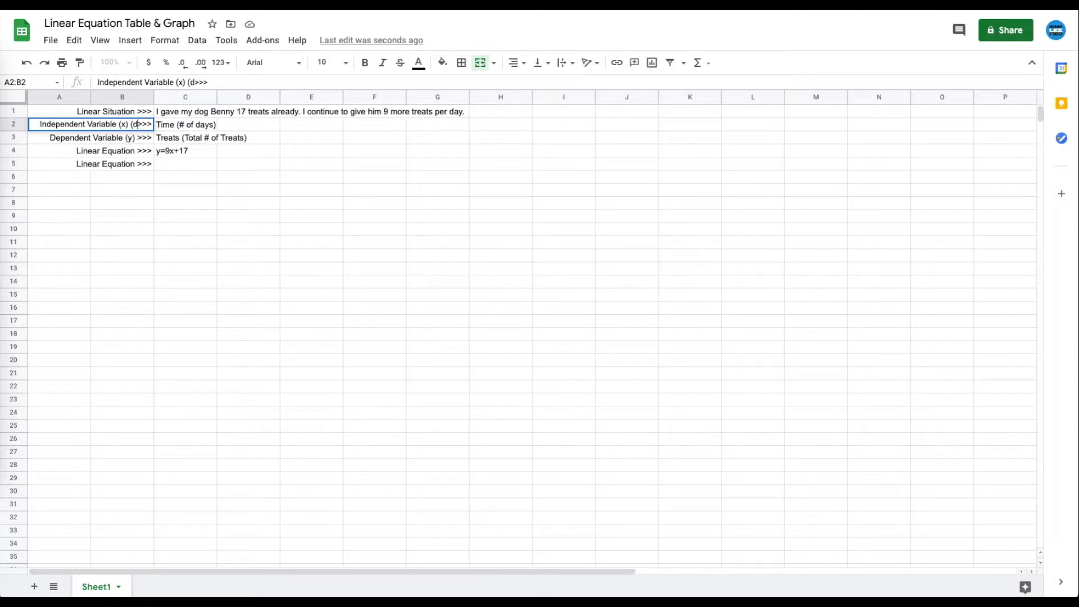
text())
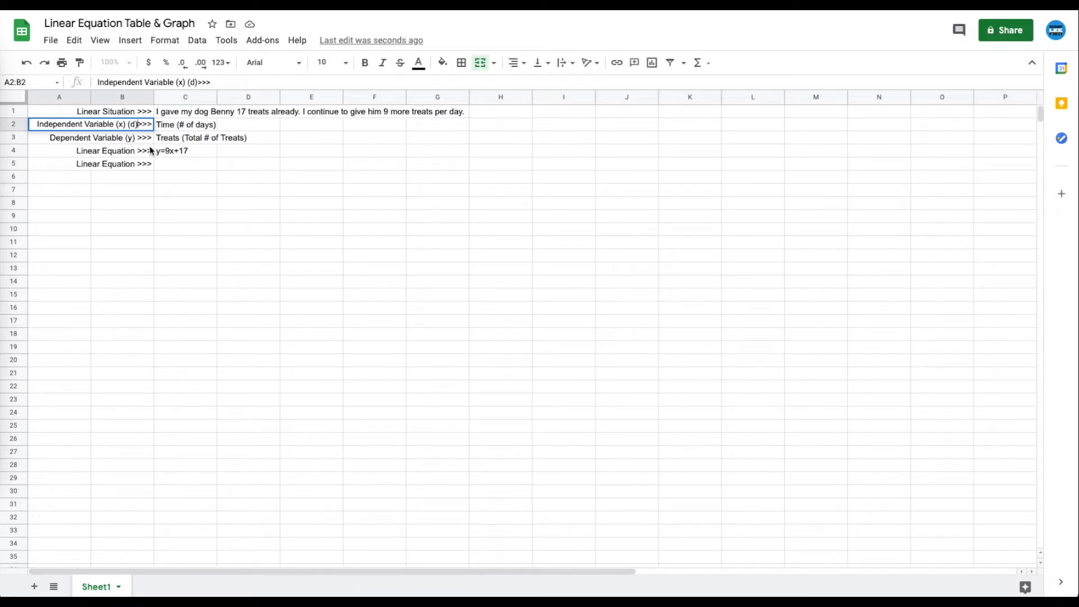
double_click(136, 138)
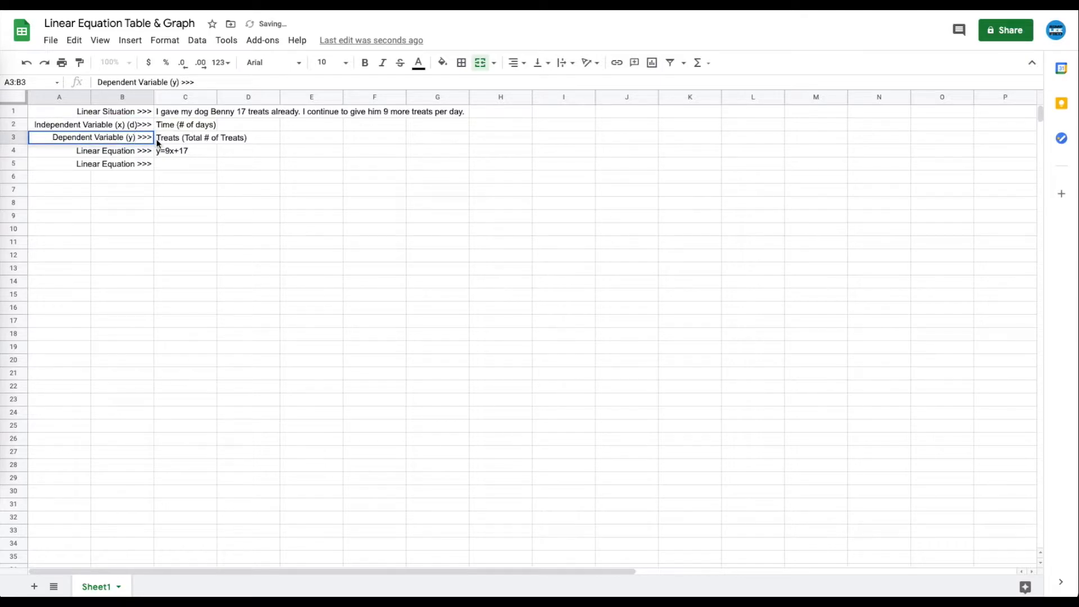
text((t))
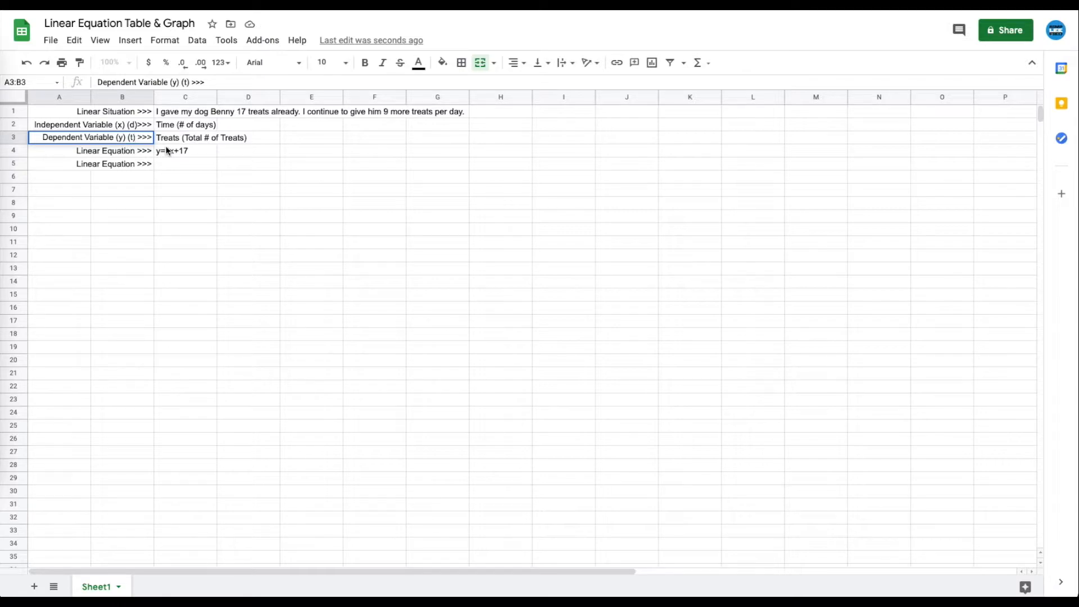
key(BackSpace)
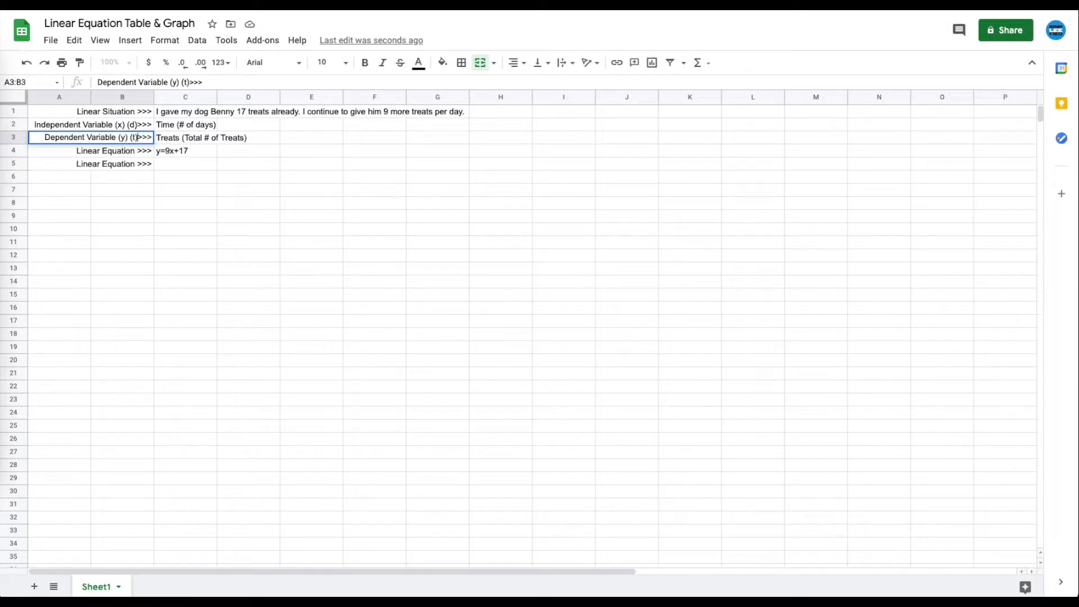
- Enter the equation "t=9d+17" in C5 beside the second Linear Equation label
click(169, 164)
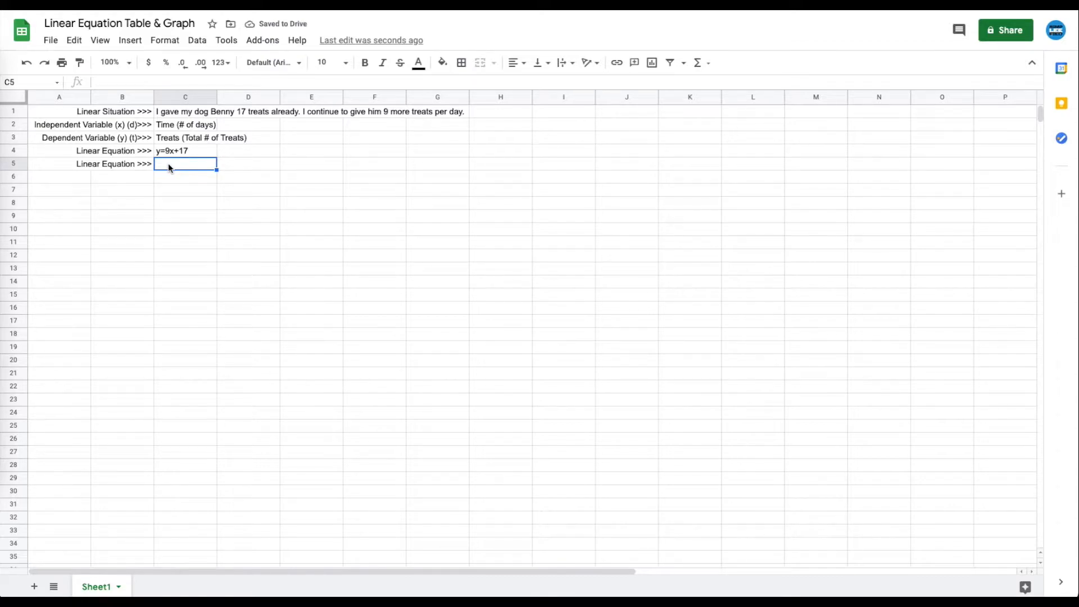
text(t=9d+)
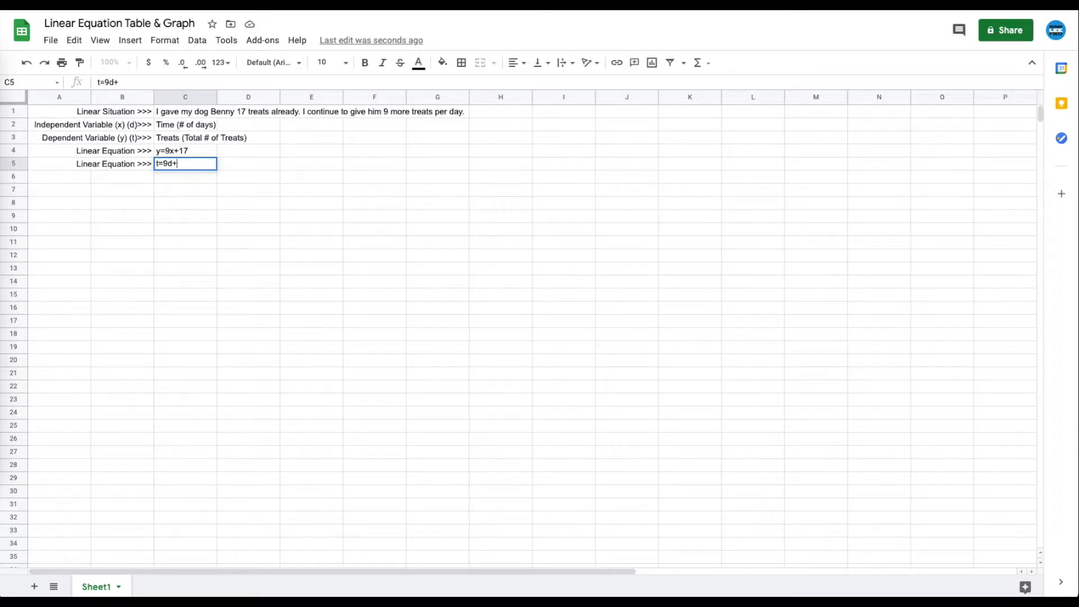
text(7)
- Merge columns C to G separately in each of rows 1, 2 and 3, for the situation and variable descriptions
drag(211, 113, 441, 115)
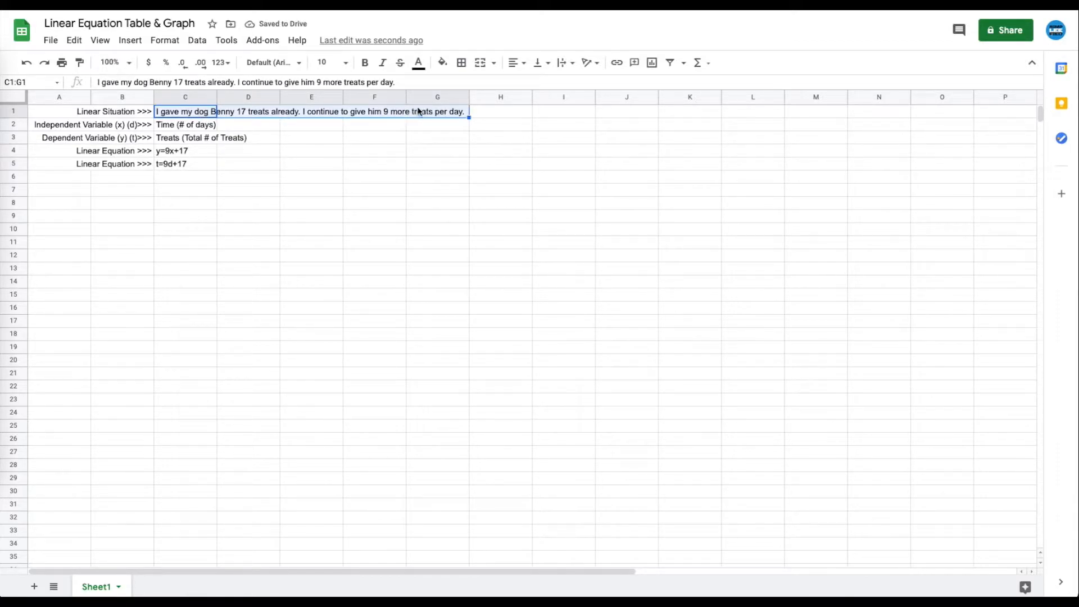
click(482, 62)
click(355, 124)
drag(200, 126, 259, 124)
click(248, 149)
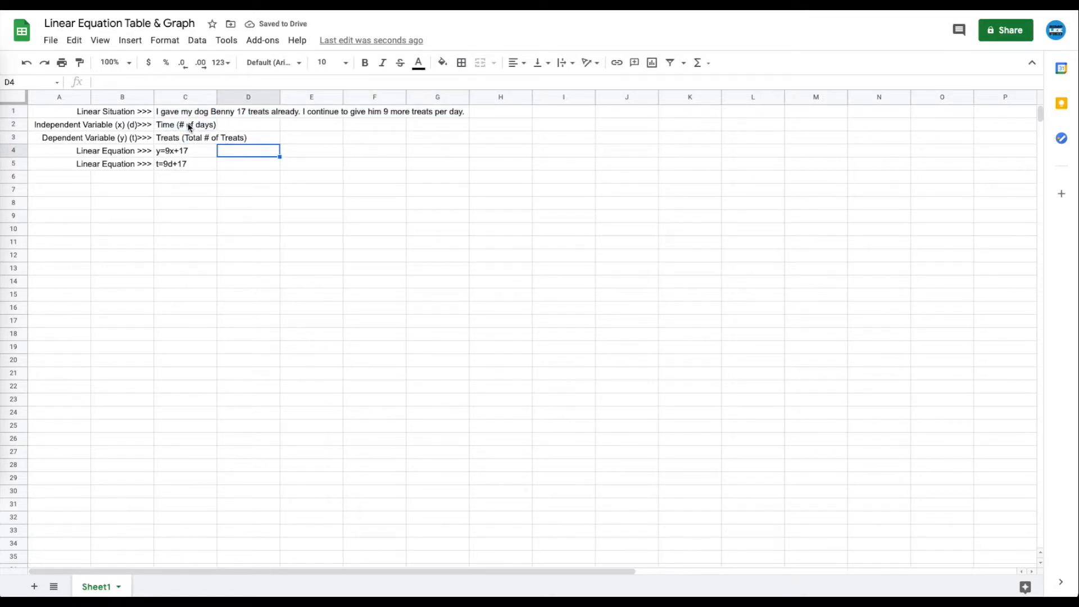
click(184, 124)
drag(189, 138, 255, 138)
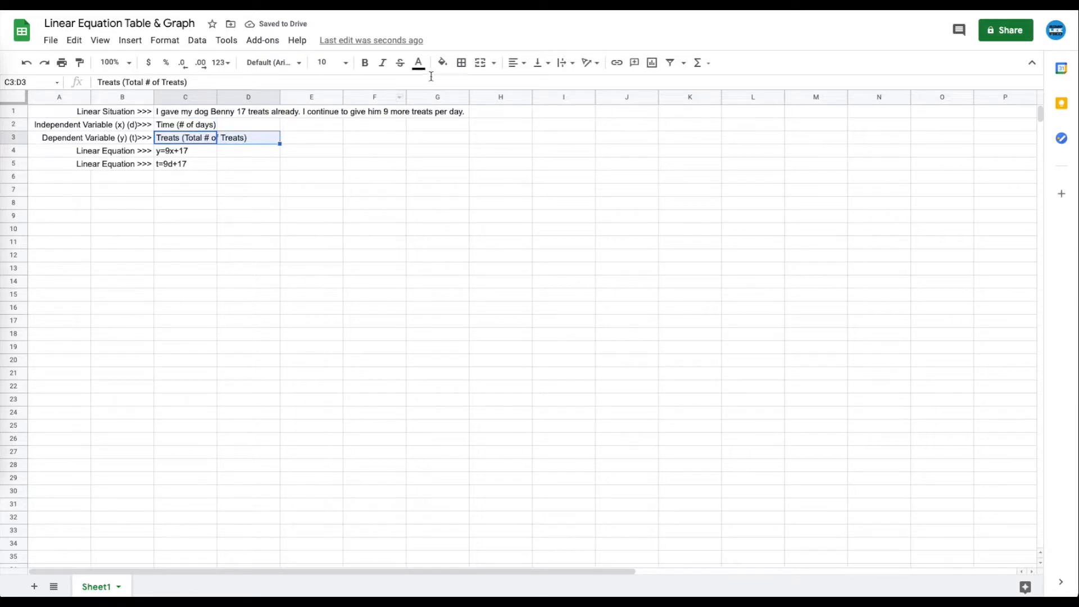
click(479, 66)
drag(198, 125, 433, 129)
click(480, 64)
drag(216, 140, 439, 140)
click(479, 64)
- Merge C4:G4 and C5:G5 so each equation sits in its own merged cell
click(238, 153)
drag(169, 152, 454, 152)
click(479, 63)
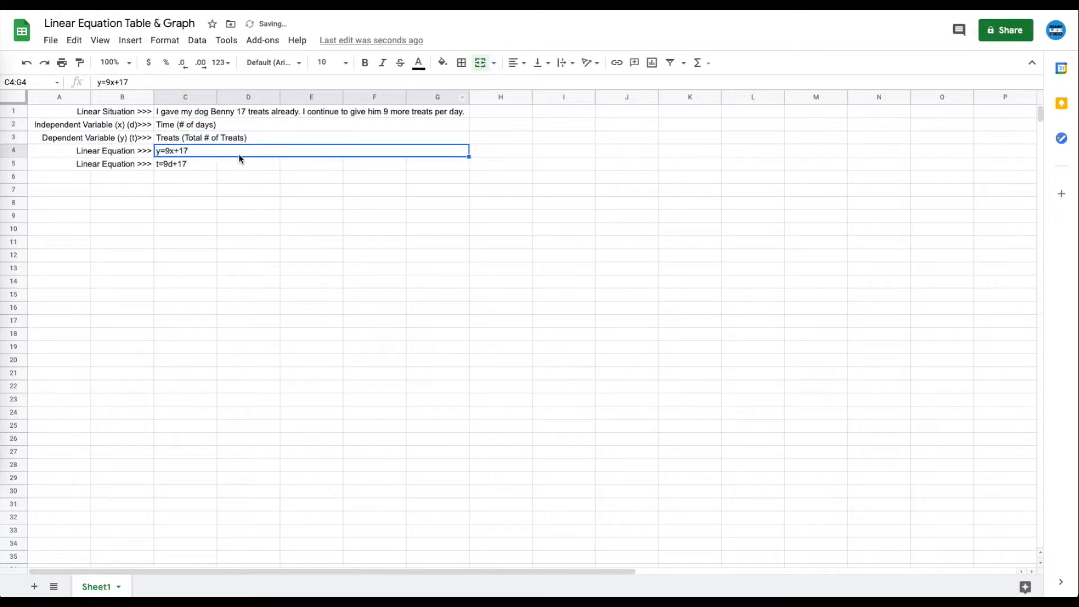
drag(175, 167, 448, 164)
click(481, 63)
click(356, 192)
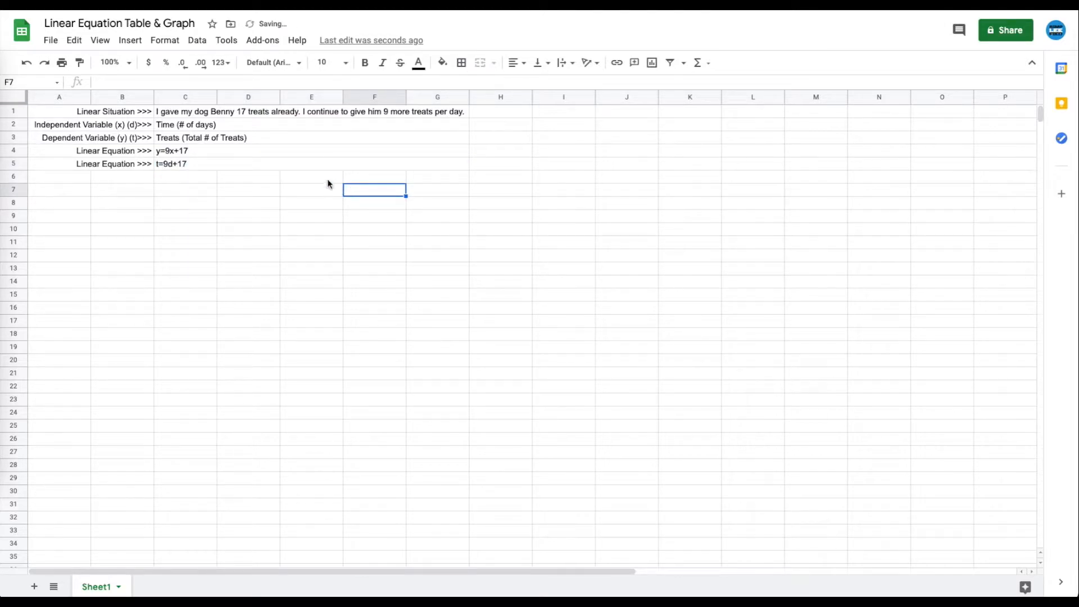
- Fill the Linear Situation row A1:G1 with gray
drag(113, 113, 252, 113)
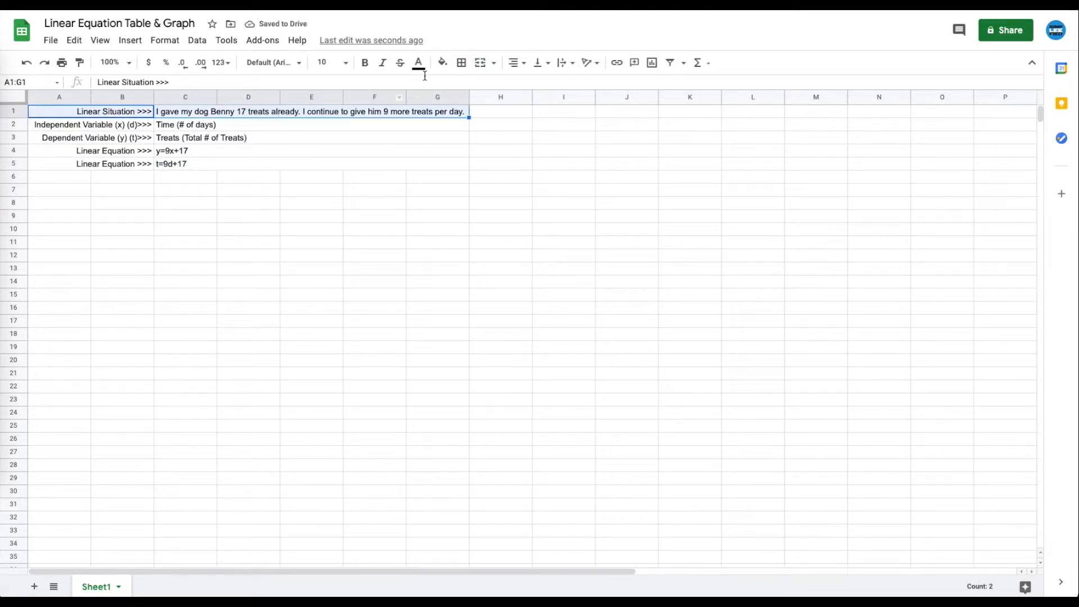
click(442, 62)
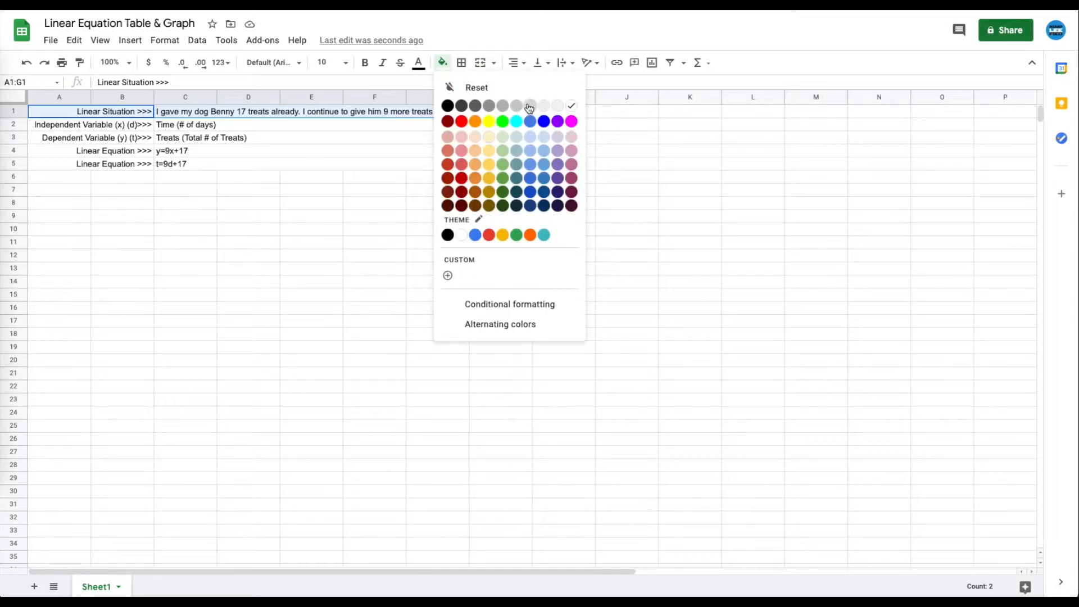
click(522, 107)
click(264, 189)
- Fill the Independent Variable row A2:G2 with light yellow and the Dependent Variable row A3:G3 with light green
drag(109, 128, 461, 125)
click(443, 62)
click(493, 139)
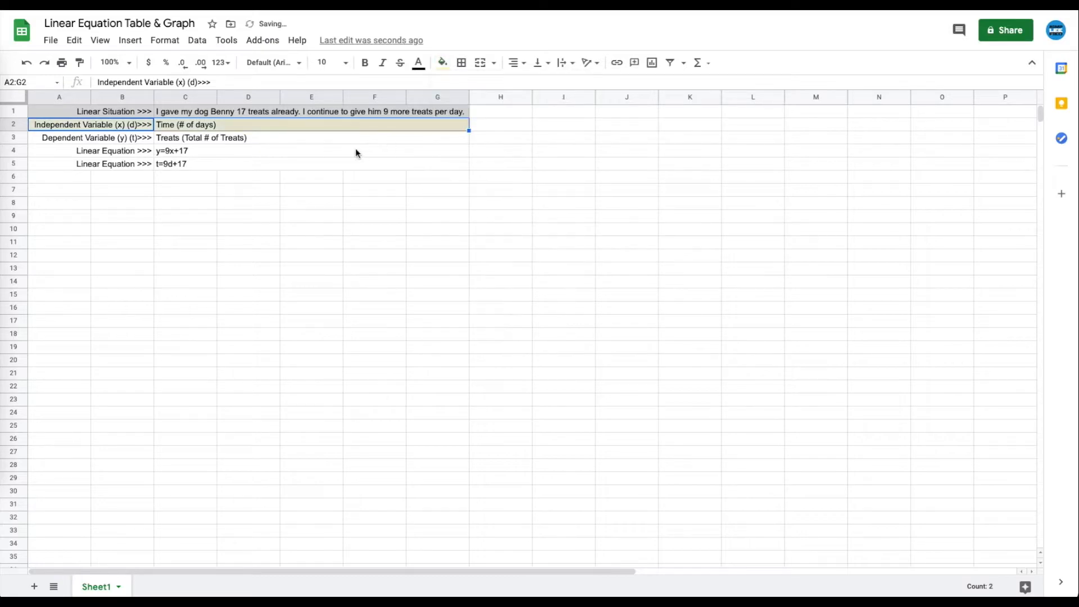
click(356, 151)
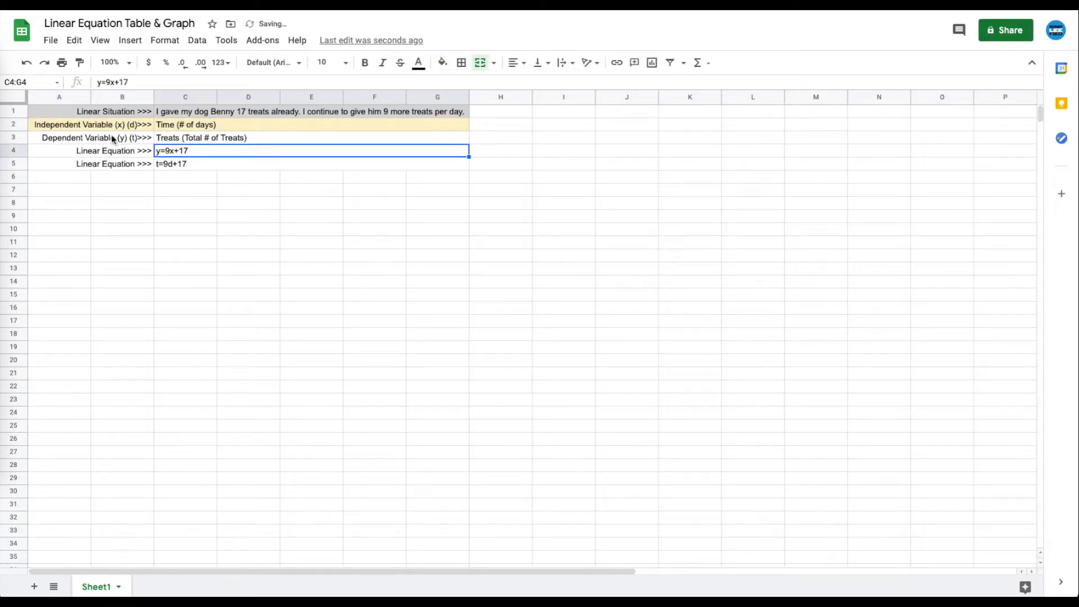
drag(112, 139, 257, 140)
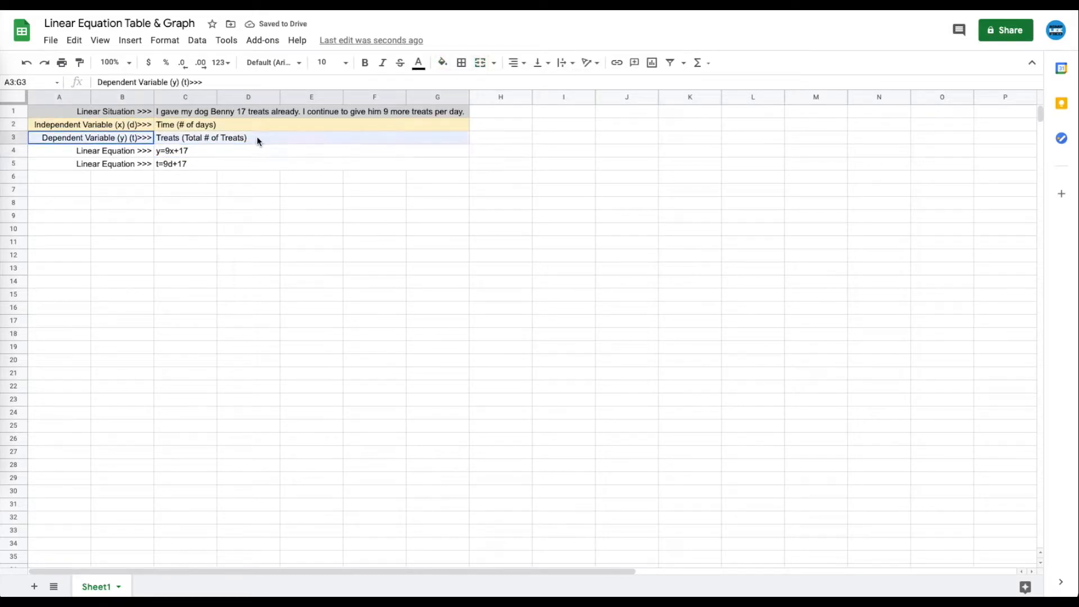
click(442, 62)
click(506, 141)
click(171, 155)
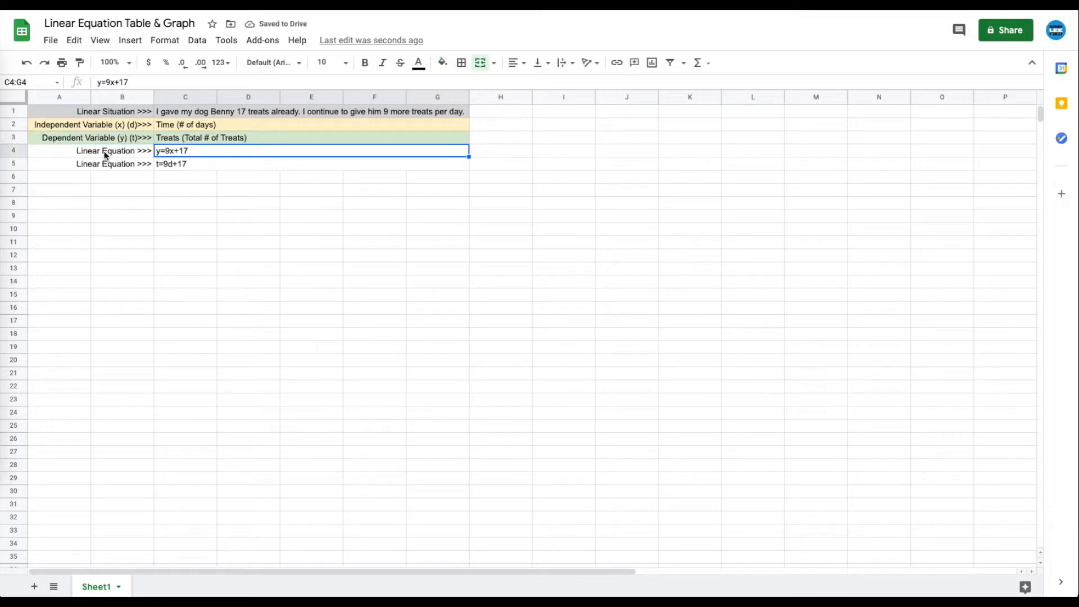
- Fill the first Linear Equation row A4:G4 with light cornflower blue and the second, A5:G5, with light purple
drag(113, 152, 258, 151)
click(442, 62)
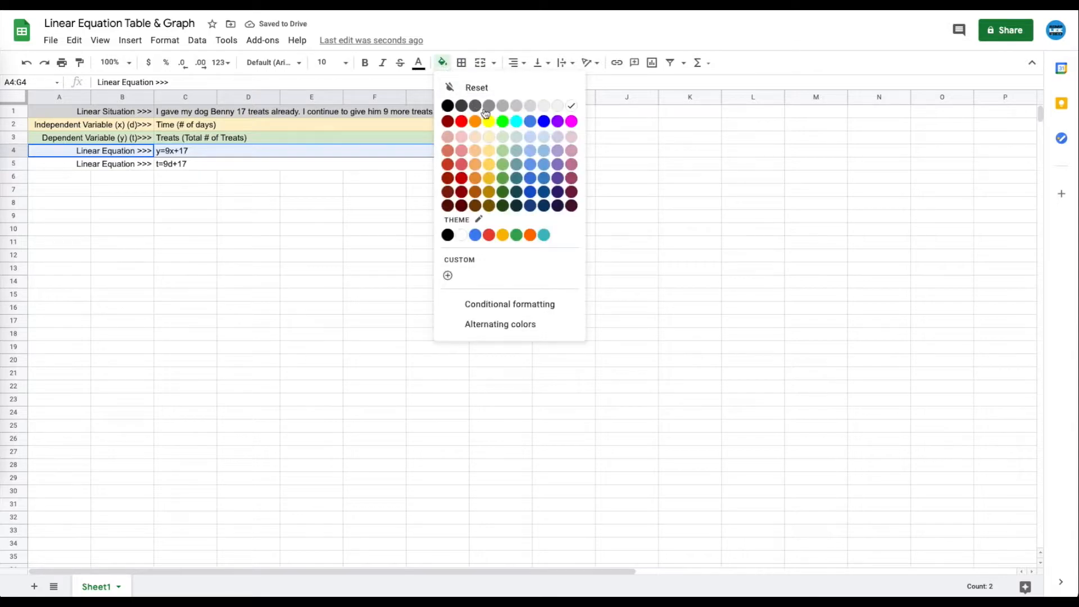
click(531, 139)
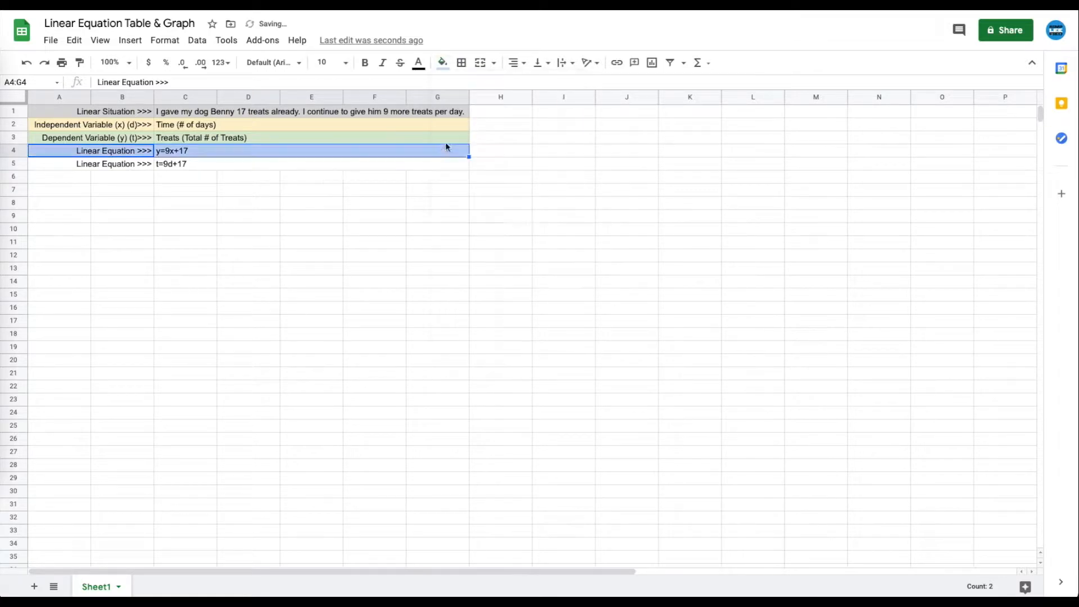
click(218, 178)
drag(127, 165, 456, 164)
click(443, 63)
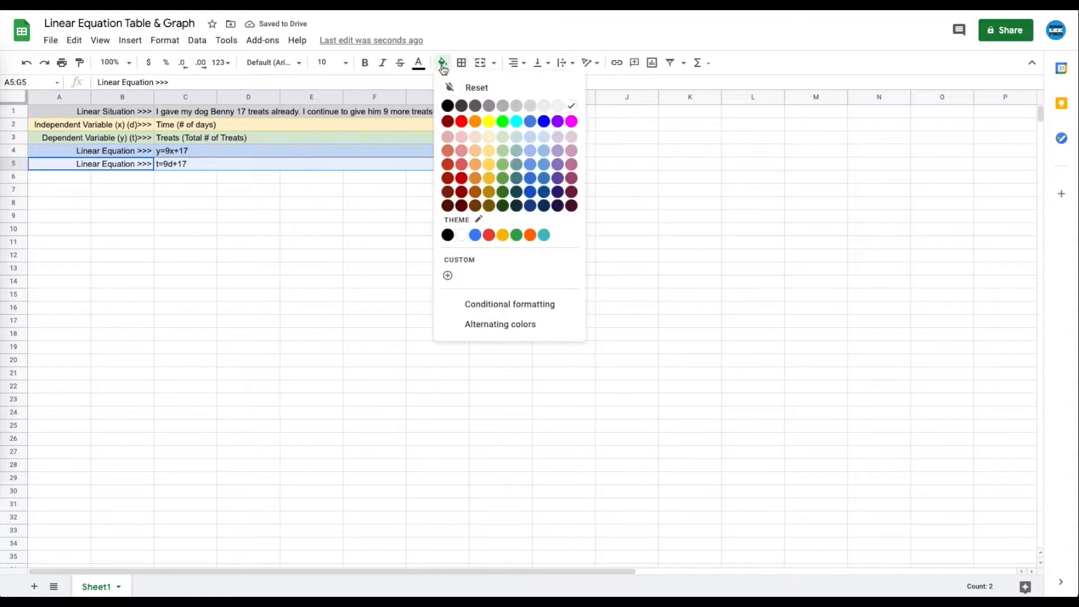
click(558, 136)
click(295, 185)
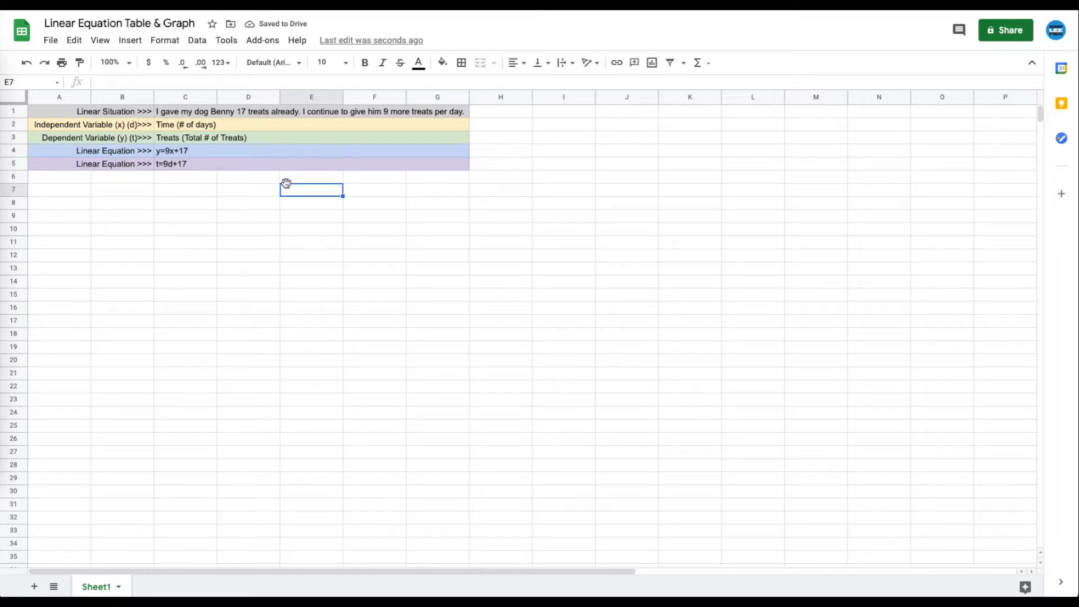
- Make all text in the colored block A1:G5 bold
drag(116, 110, 326, 165)
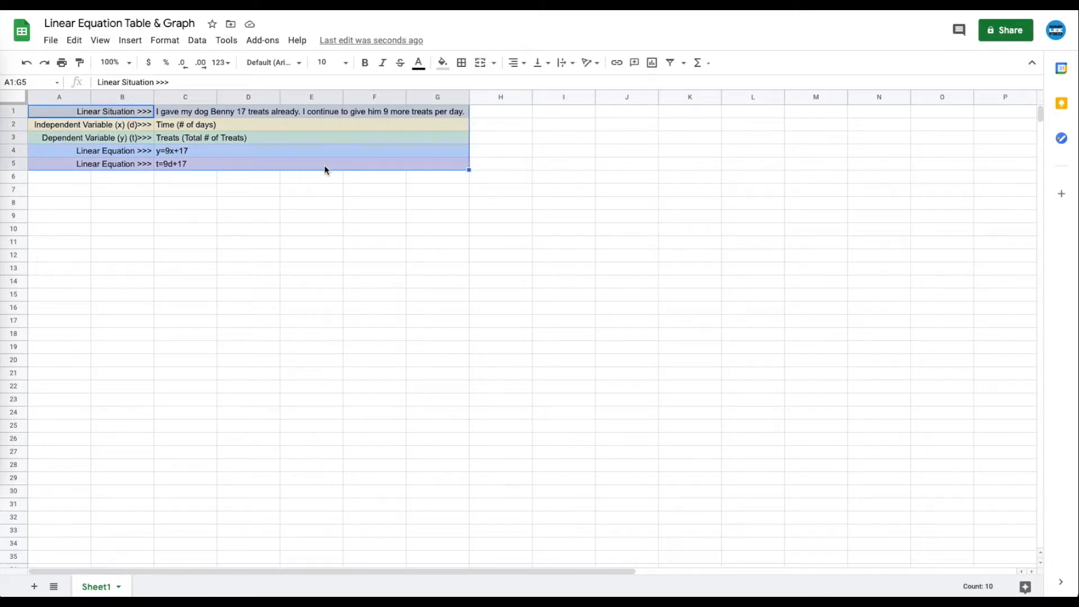
key(ctrl+b)
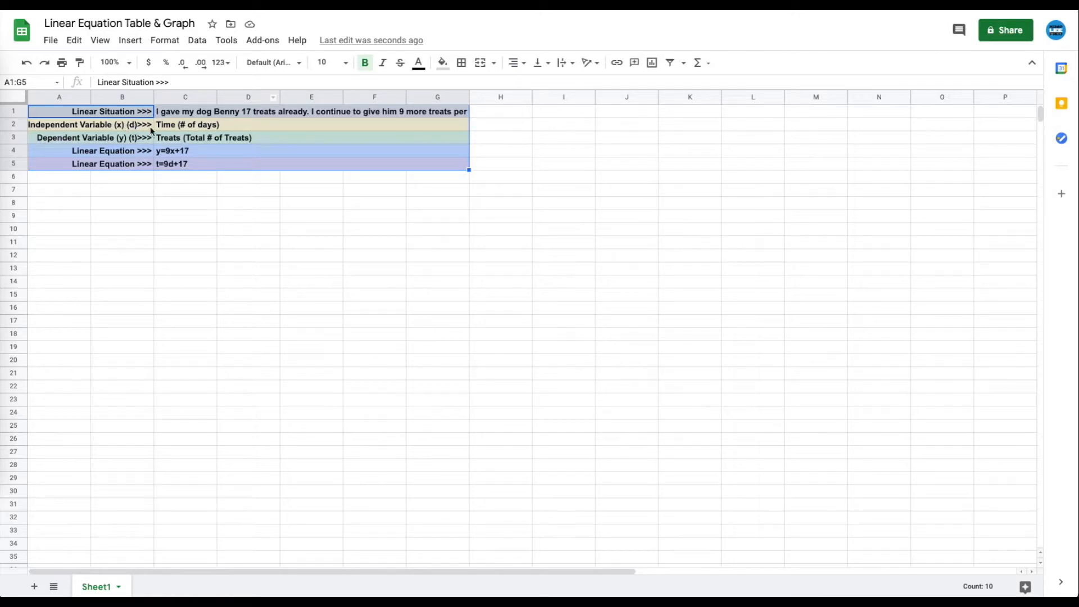
click(254, 181)
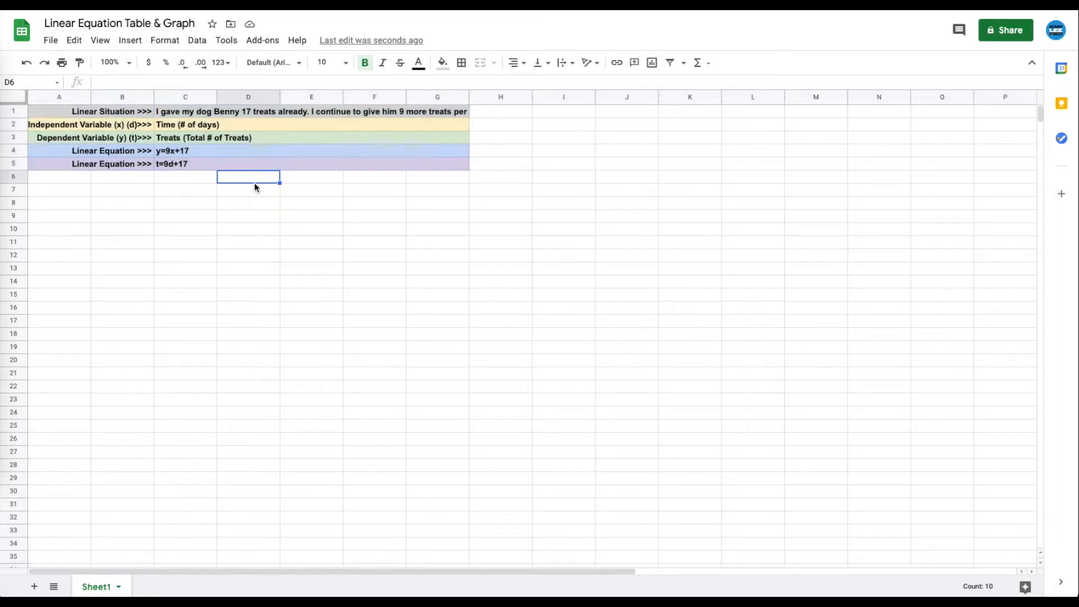
- Extend the merged cell in each of rows 1 to 5 so that it spans columns C to H
drag(184, 114, 483, 111)
click(480, 62)
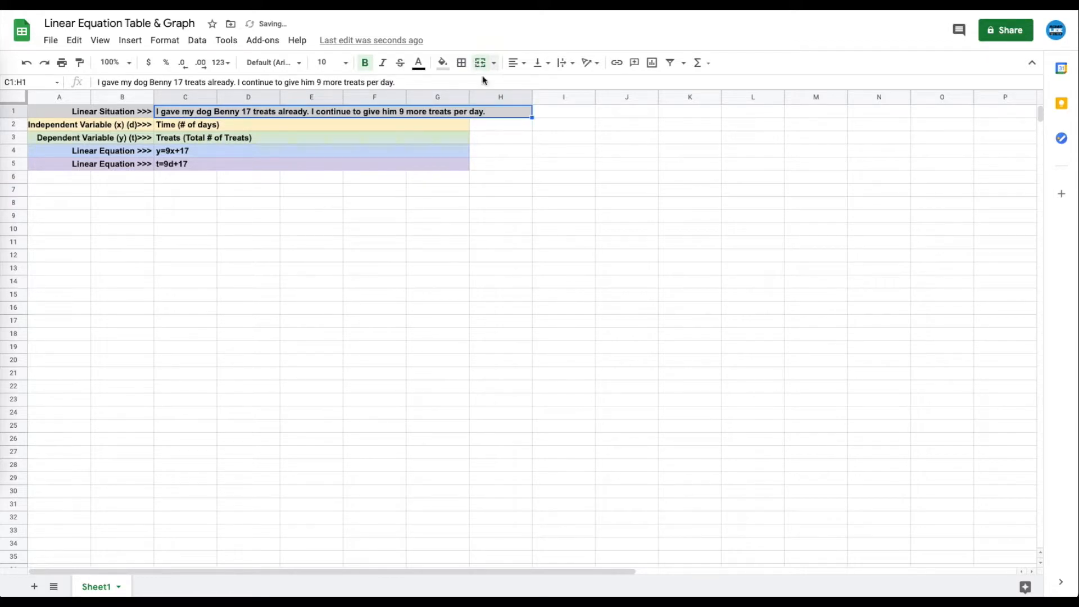
click(487, 121)
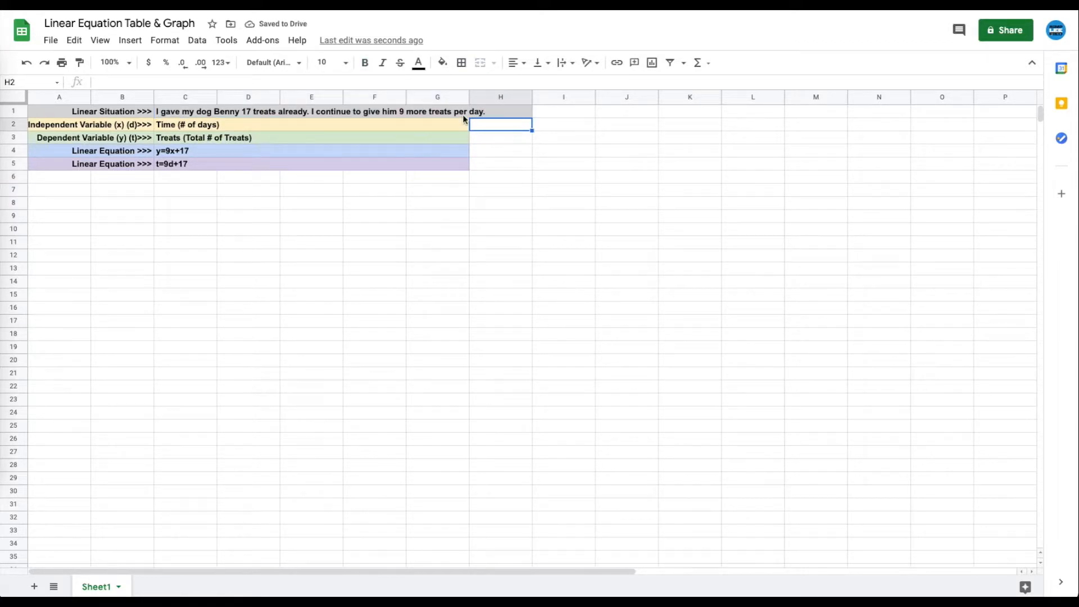
drag(403, 127, 479, 128)
click(480, 63)
drag(168, 137, 489, 139)
click(480, 63)
drag(168, 151, 489, 152)
click(480, 62)
drag(169, 163, 489, 163)
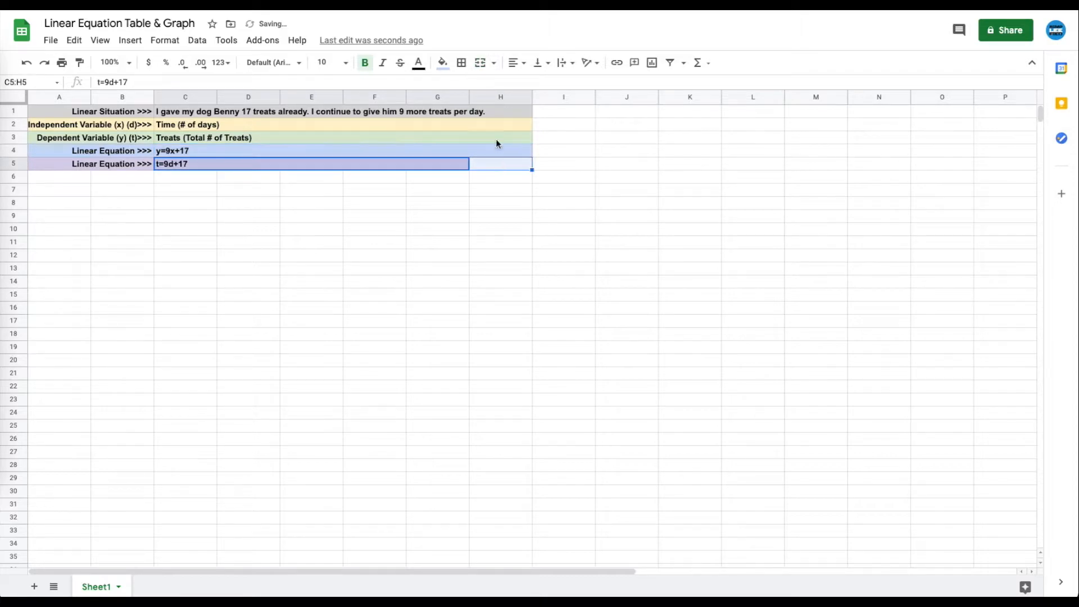
click(480, 63)
click(468, 203)
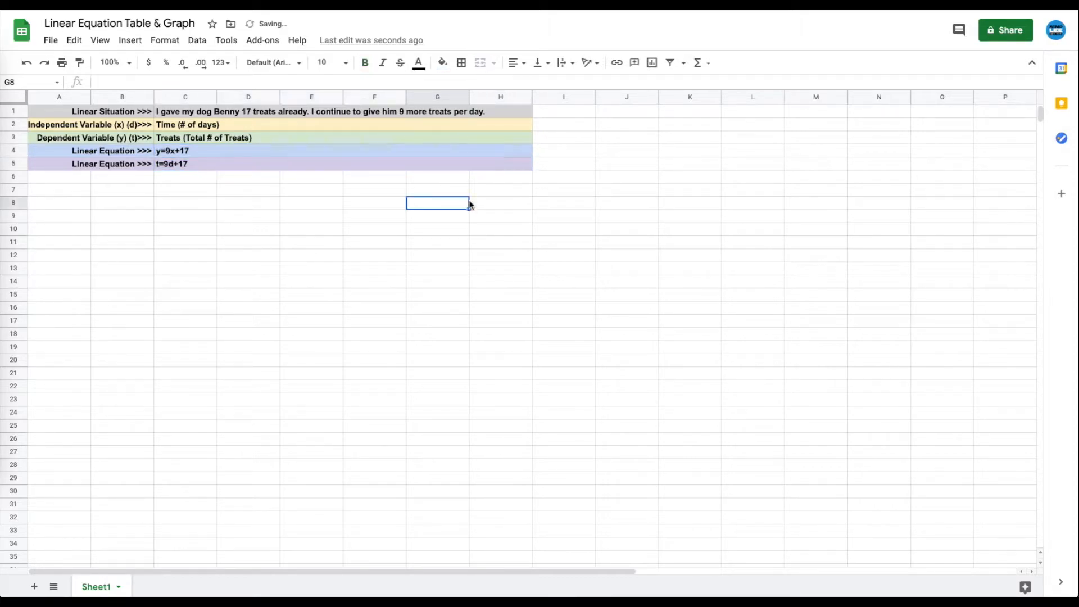
- Widen columns A through H together slightly to give the bold labels more room
click(382, 163)
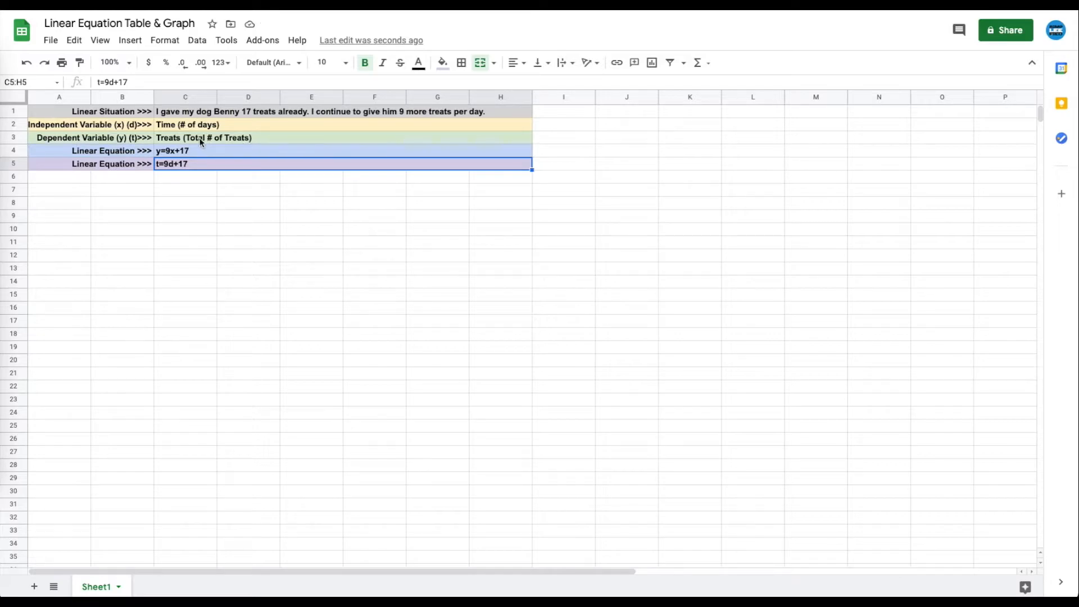
click(128, 205)
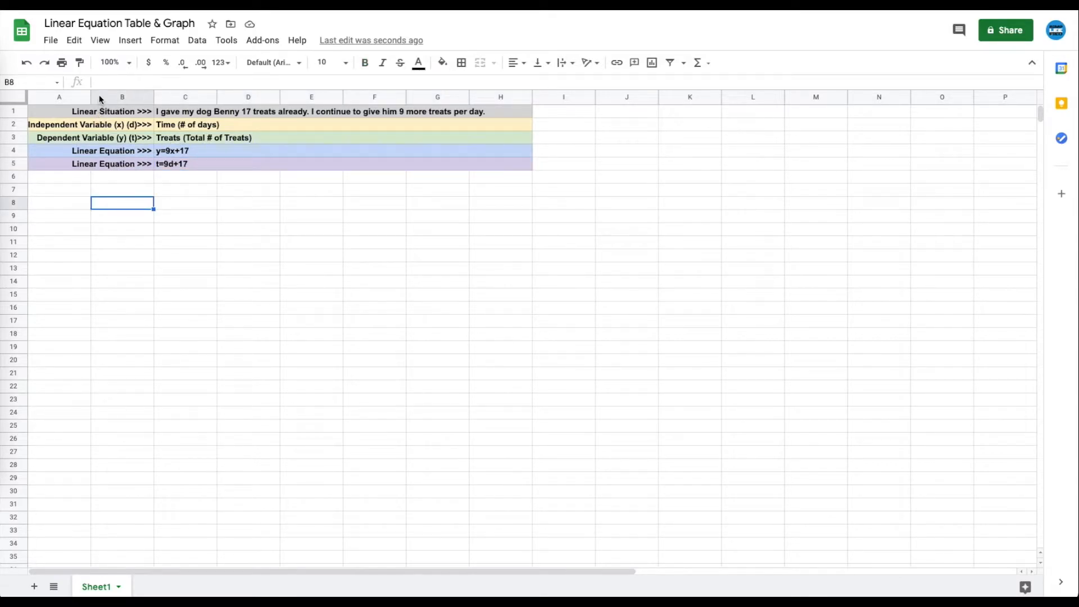
drag(73, 98, 523, 98)
drag(90, 97, 95, 97)
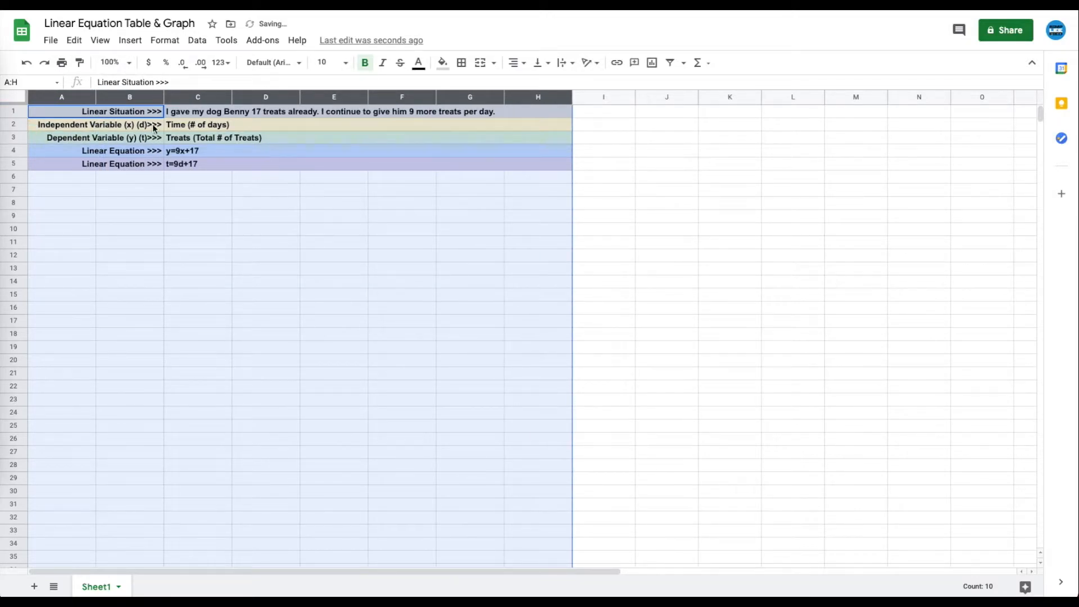
- Try out different widths for column A on its own, undoing the trial changes
click(62, 177)
drag(95, 97, 174, 99)
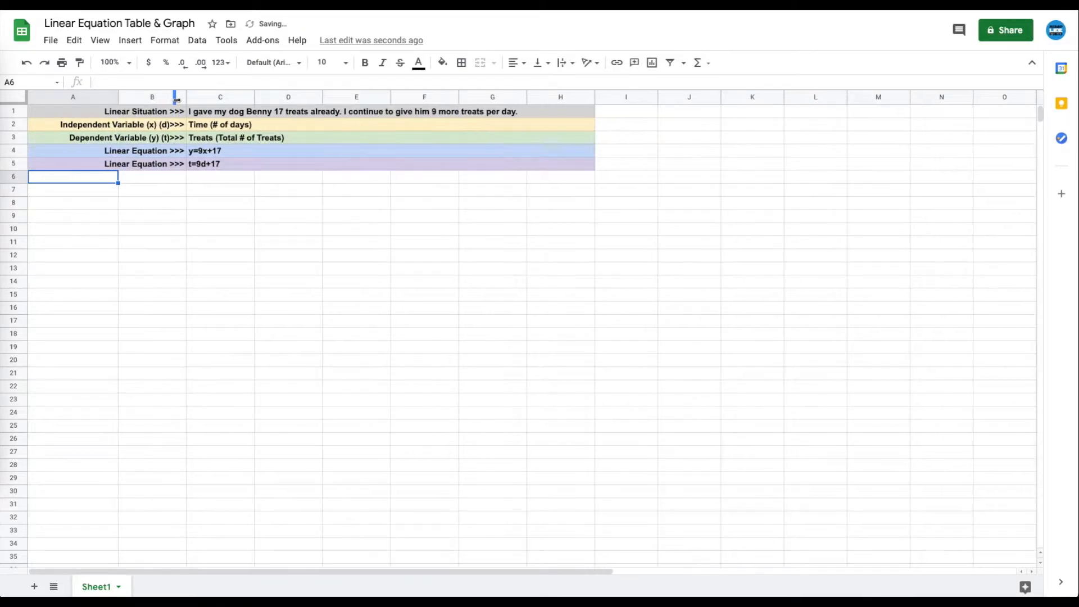
double_click(174, 99)
key(super+z)
key(super+z)
key(super+z)
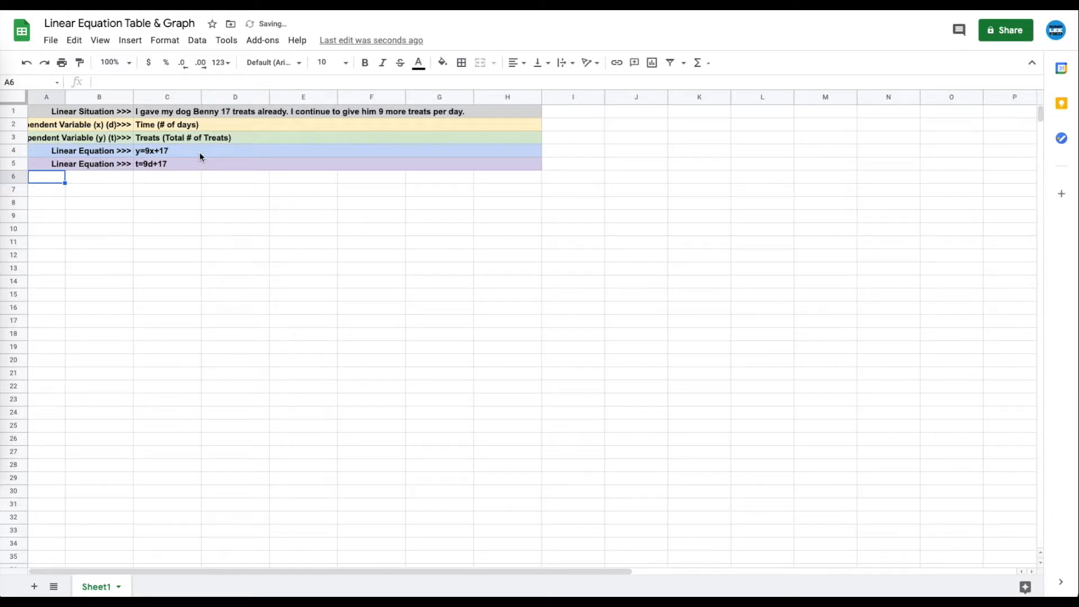
key(super+z)
key(super+z)
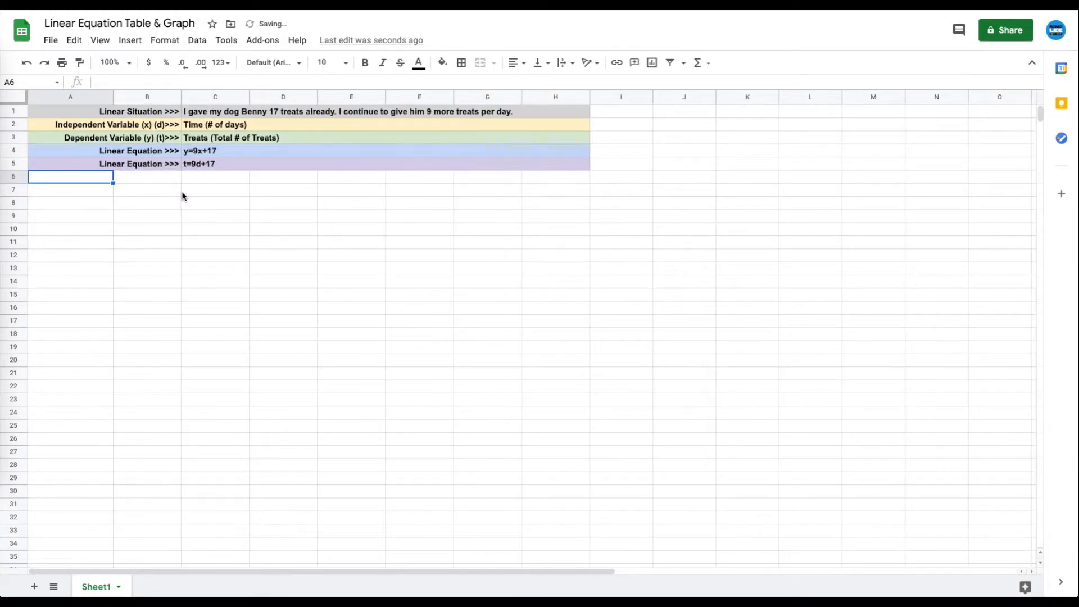
- Make columns A through H equally wide and slightly narrower, keeping the labels in A1:A5 fully readable
click(160, 201)
drag(84, 97, 557, 96)
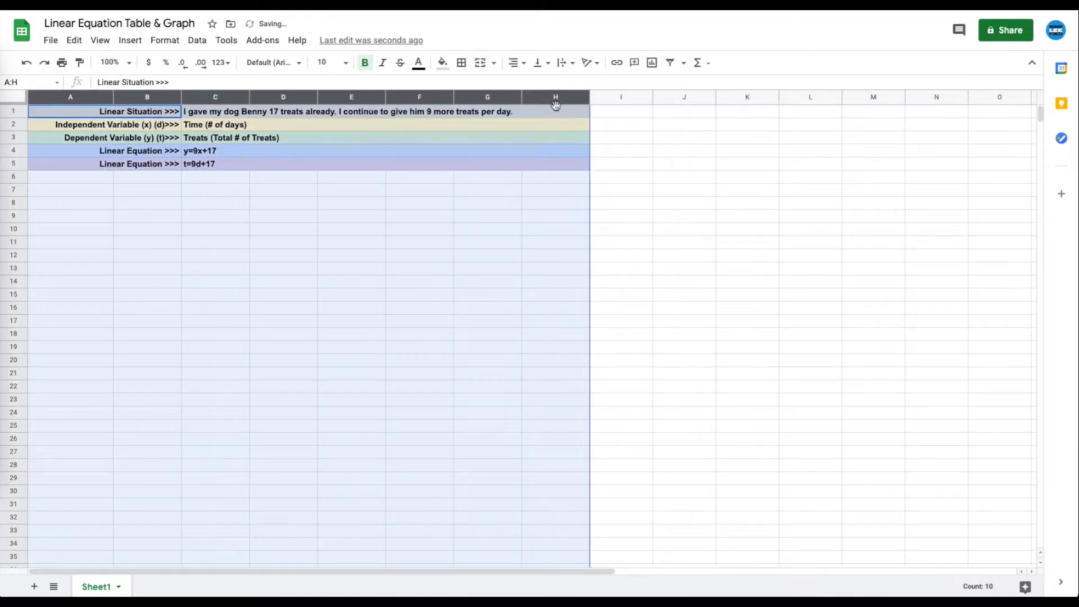
click(71, 186)
click(69, 96)
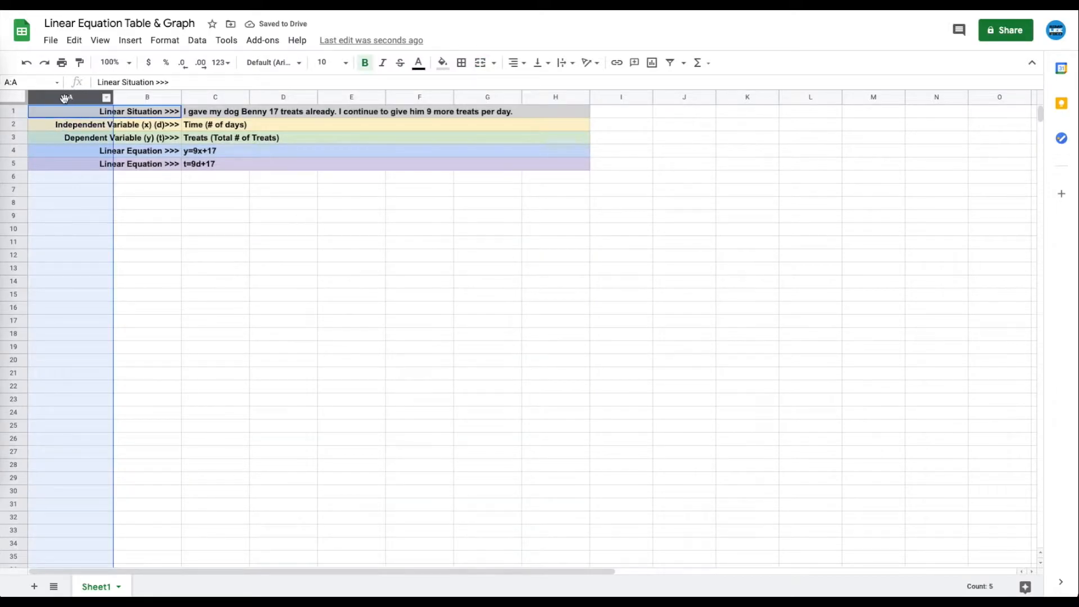
click(215, 202)
drag(72, 97, 572, 110)
mouse_move(113, 96)
mouse_down()
mouse_move(44, 97)
mouse_move(217, 98)
mouse_move(93, 96)
mouse_up()
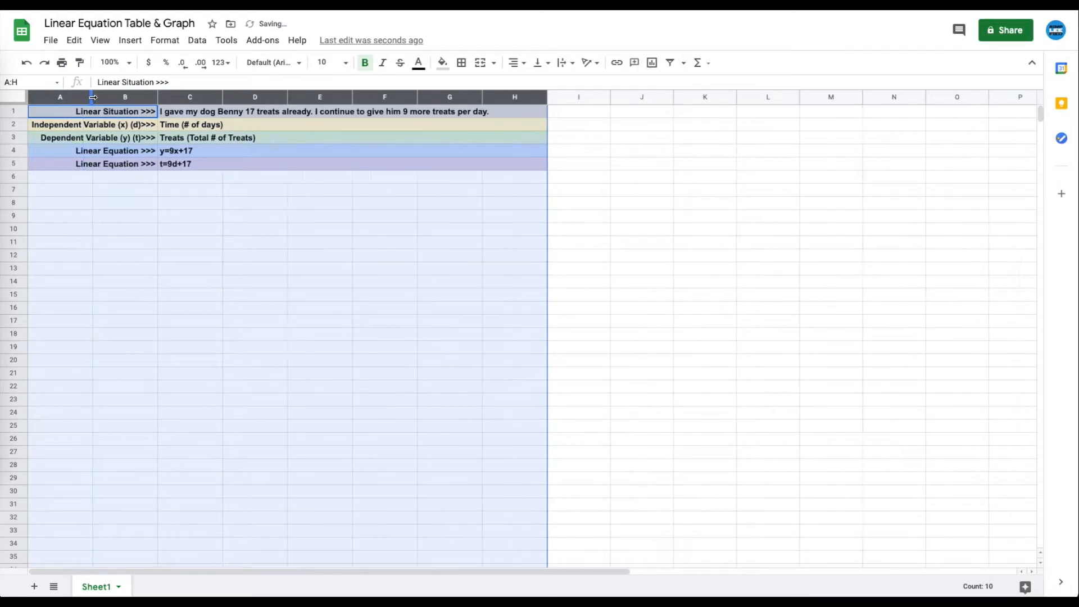
click(251, 219)
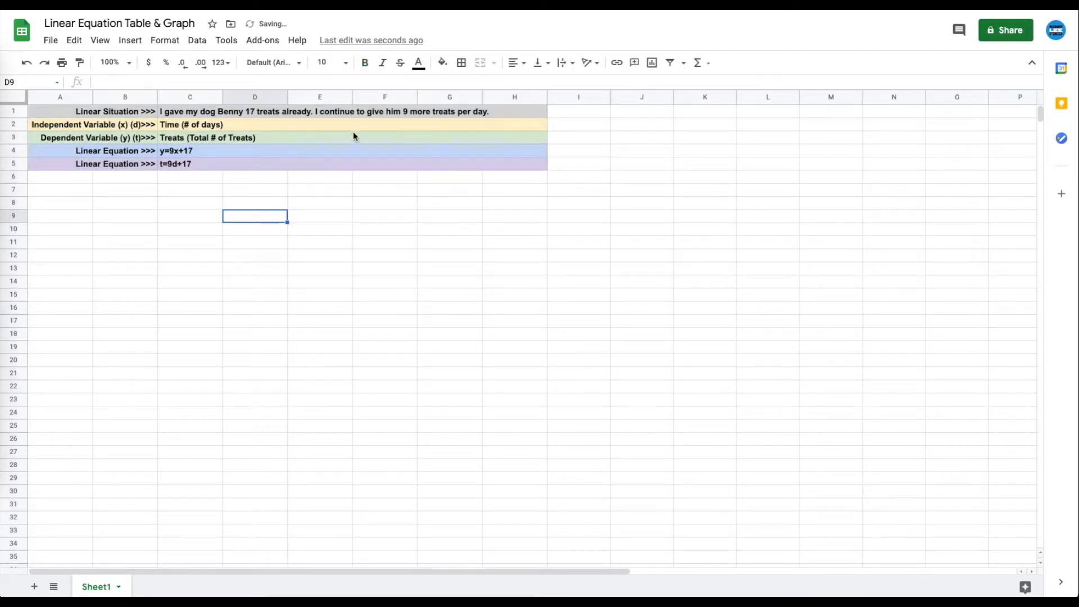
- Enter the table headers "Independent Variable" in A7 and "Dependent Variable" in B7
click(66, 179)
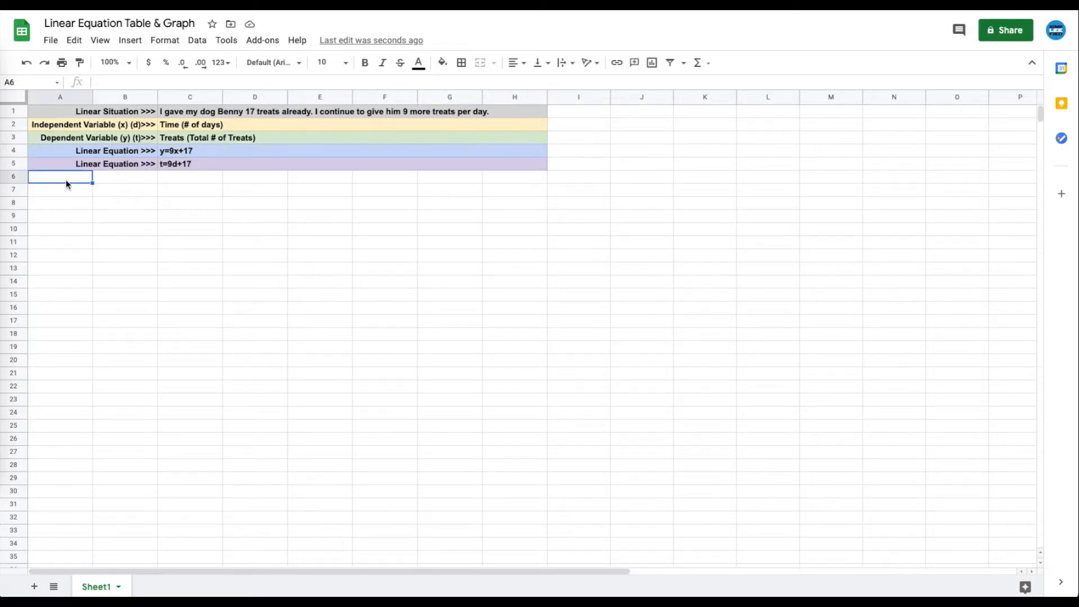
click(66, 197)
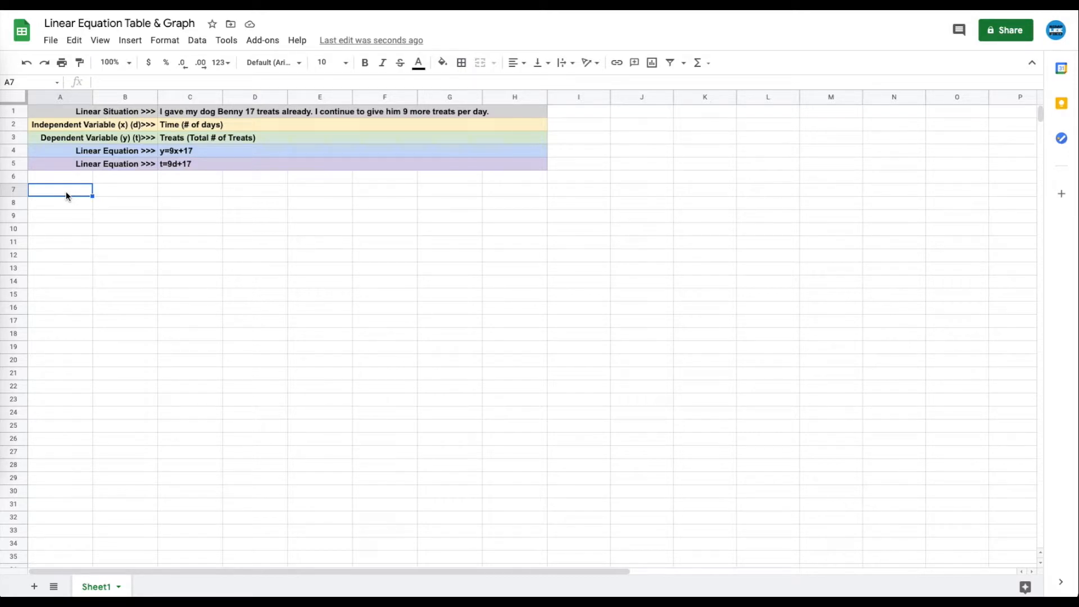
text(Independen)
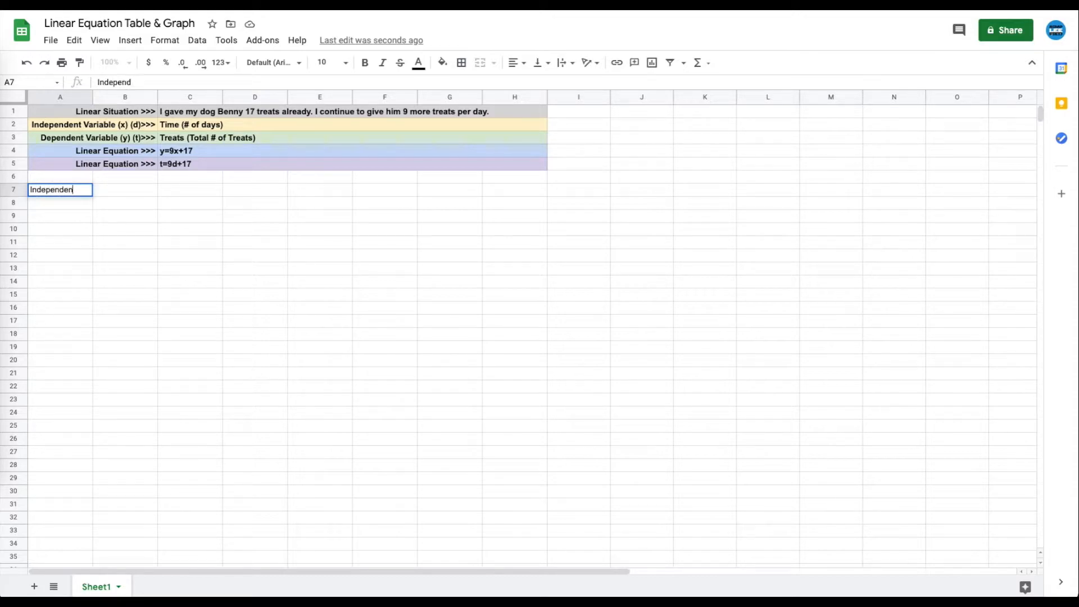
text(t Varaible)
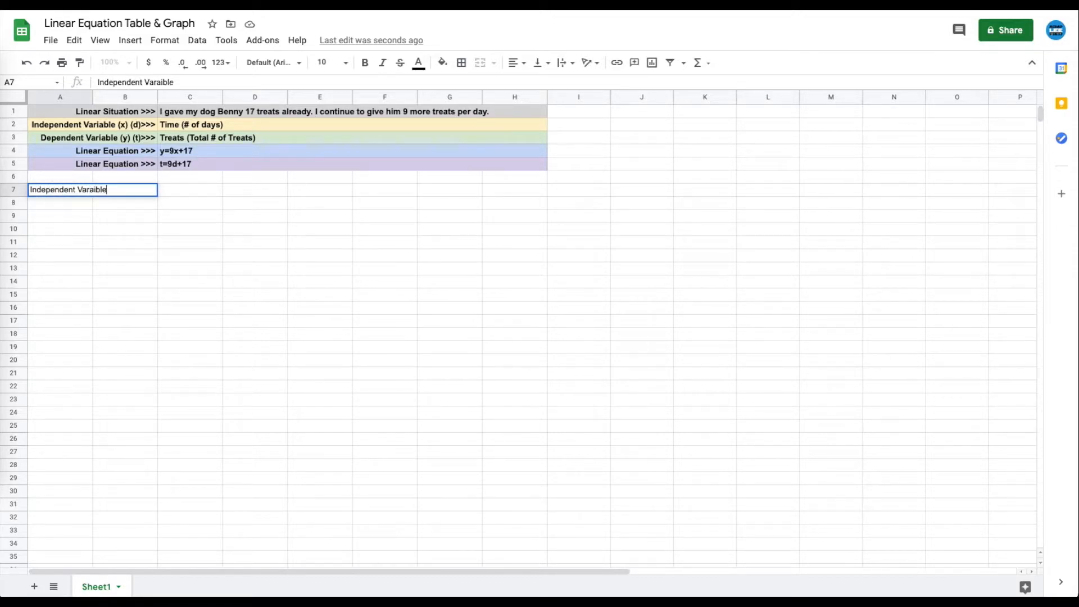
key(BackSpace)
key(BackSpace)
key(BackSpace)
key(BackSpace)
key(BackSpace)
text(riable)
key(Tab)
text(Dependent Variable)
key(Return)
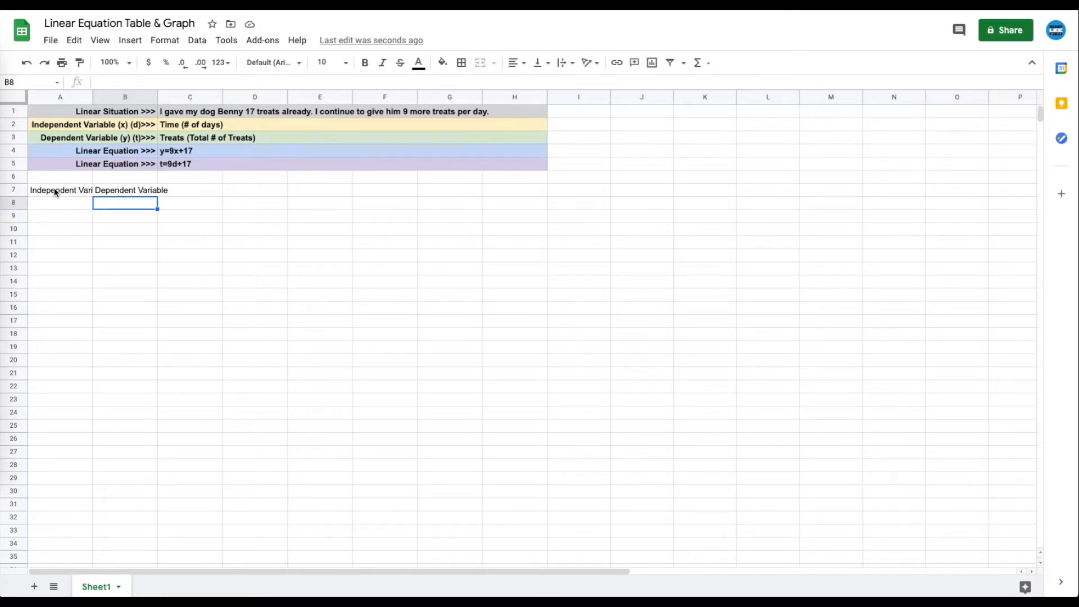
- Wrap the text of the two table headers in A7:B7
drag(54, 190, 127, 190)
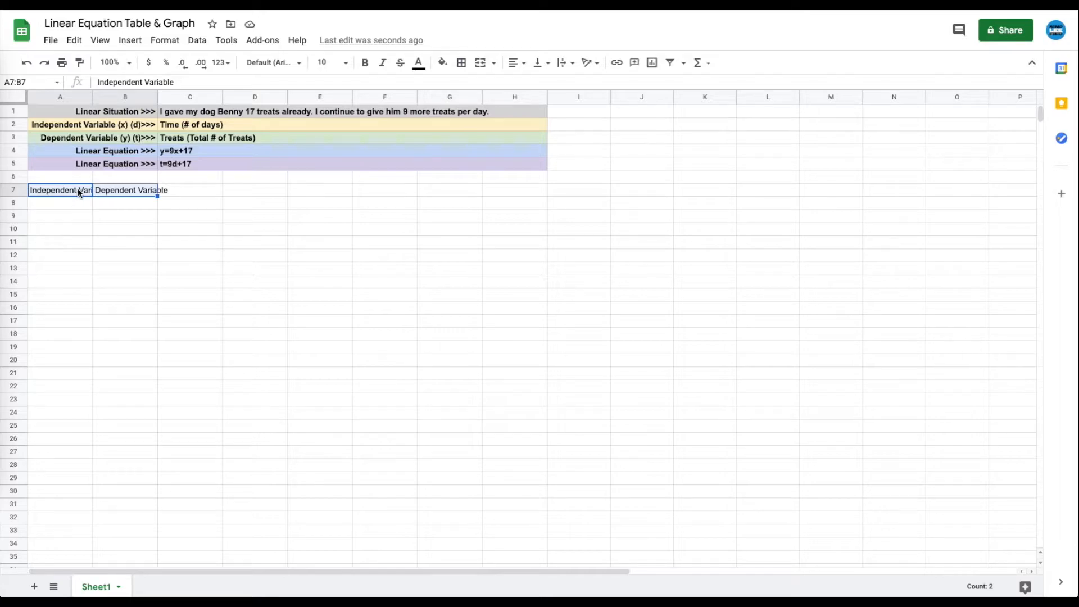
click(563, 66)
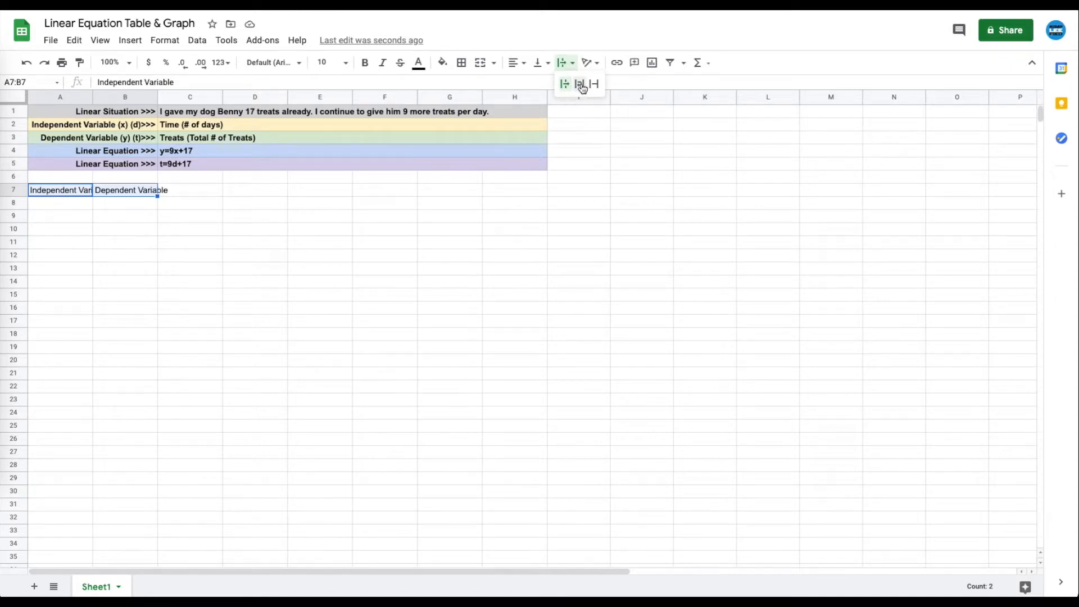
click(581, 86)
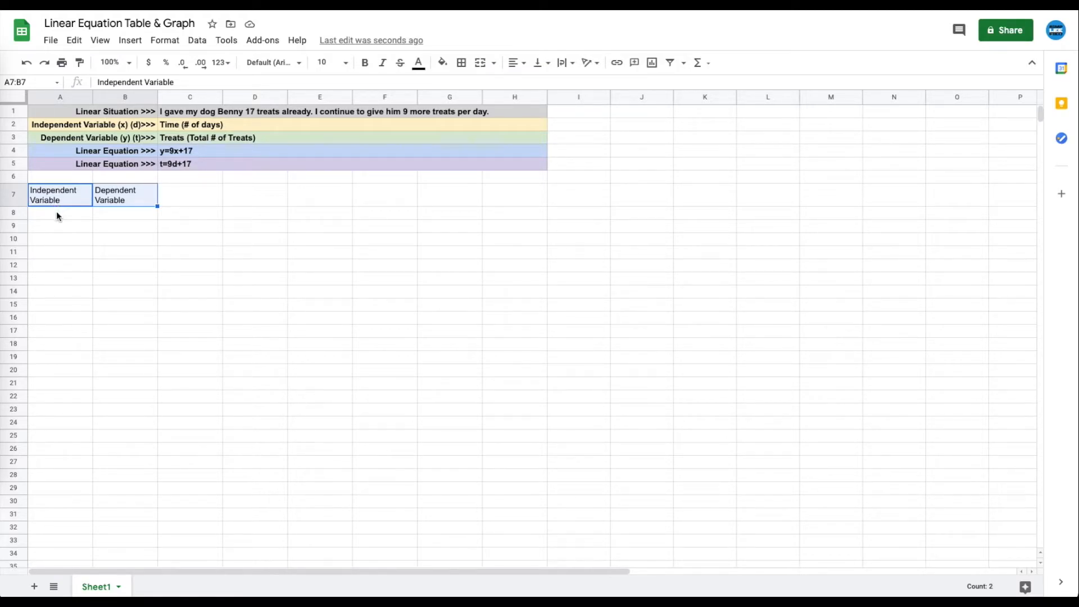
- Label the table columns with "d = days" in A8 and "t = treats" in B8
click(57, 216)
text(x)
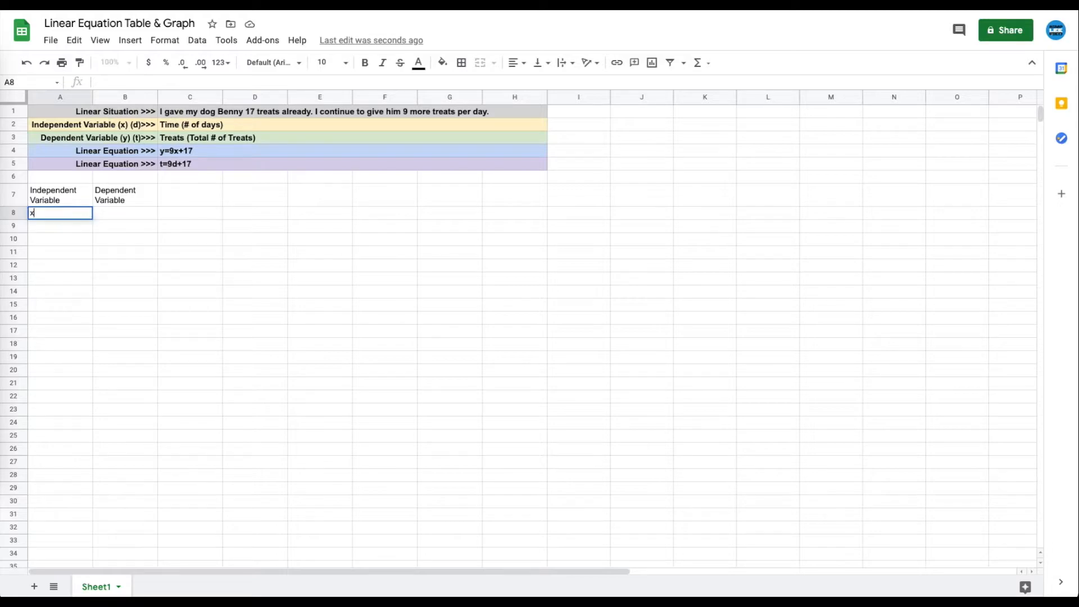
key(BackSpace)
text(d)
key(Tab)
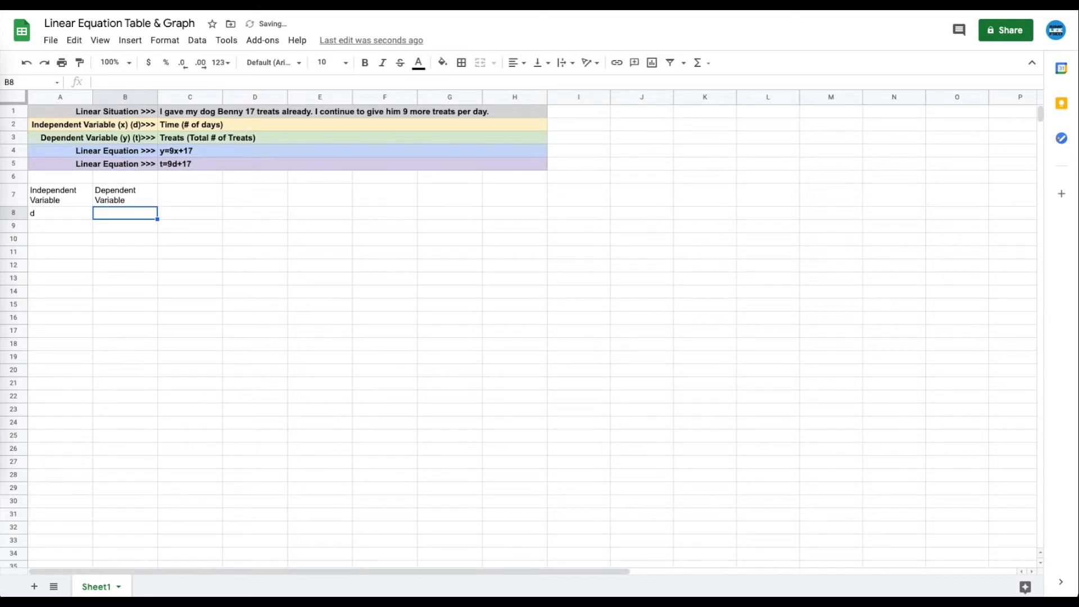
text(t = treats)
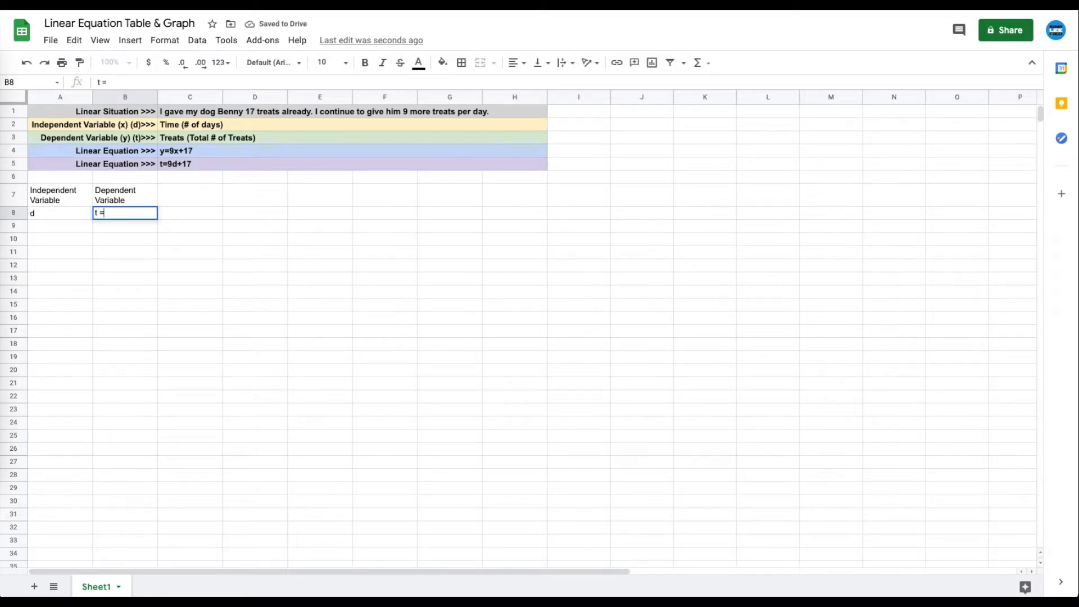
click(38, 212)
text(d = days)
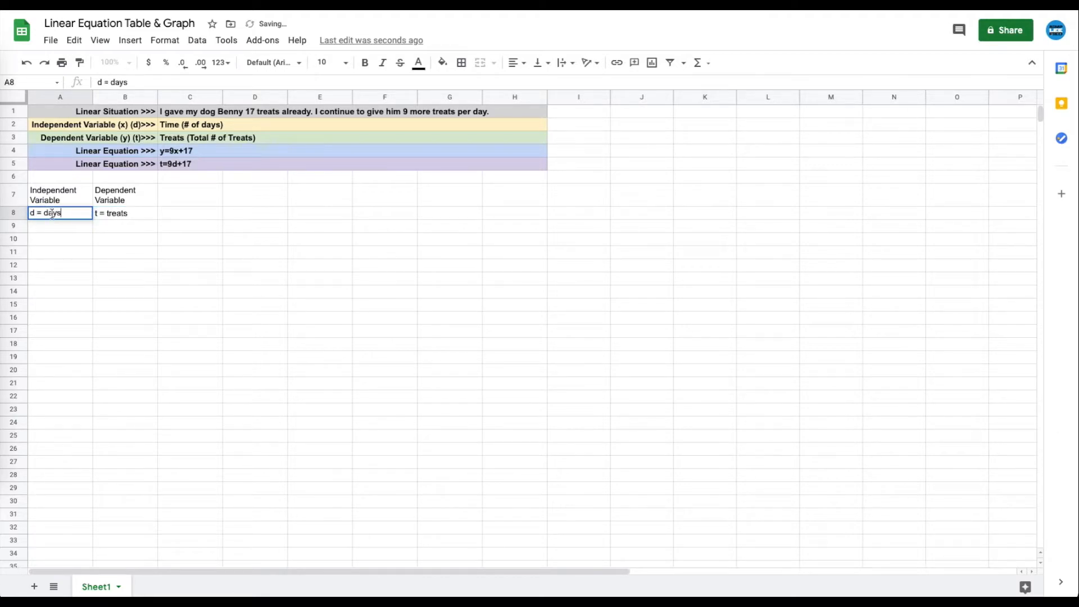
- Enter the first day values 0, 1 and 2 in cells A9 to A11
click(78, 226)
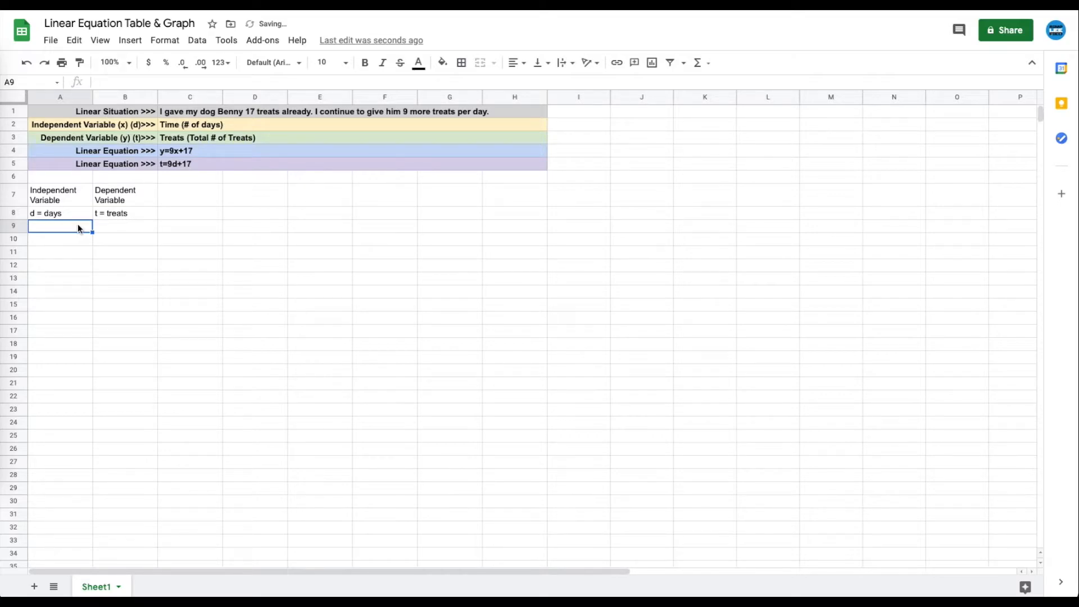
text(0)
key(Return)
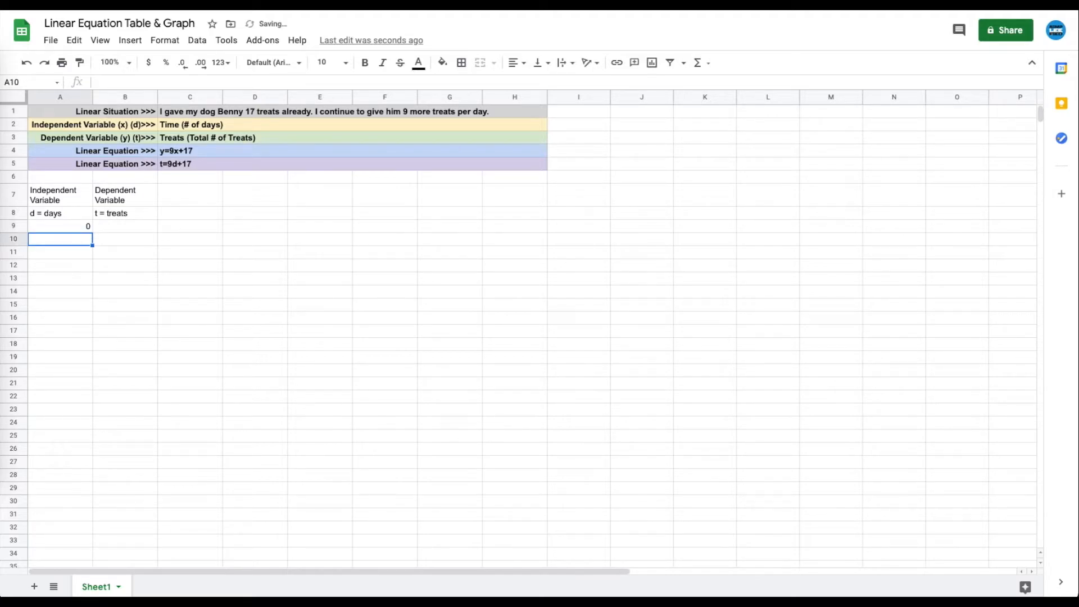
text(1)
key(Return)
text(2)
key(Return)
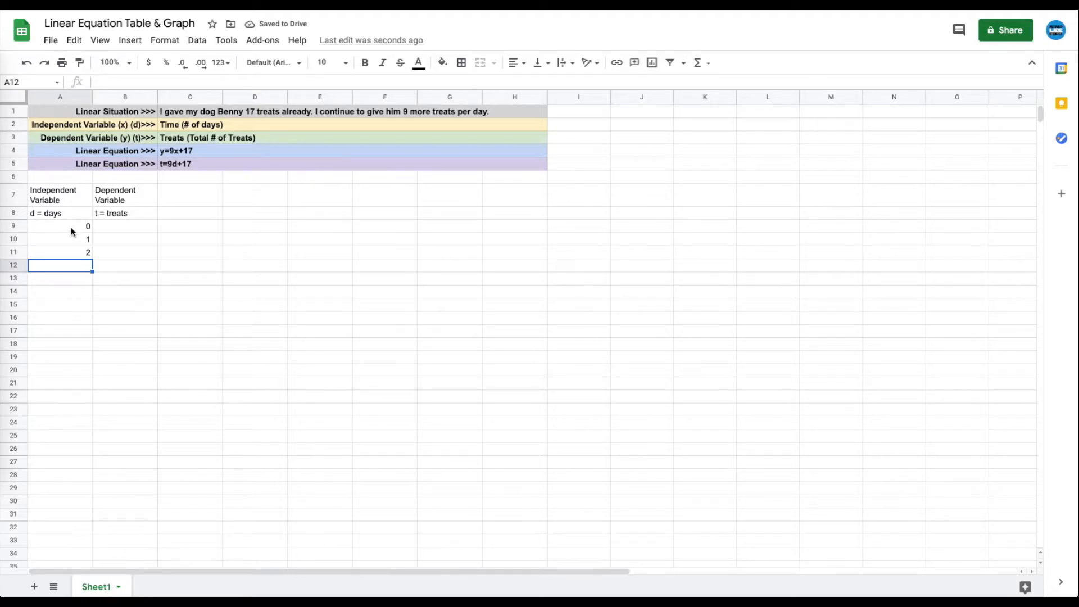
- Extend the day series from A9:A11 down to 20 in A29 by autofill
drag(72, 229, 72, 253)
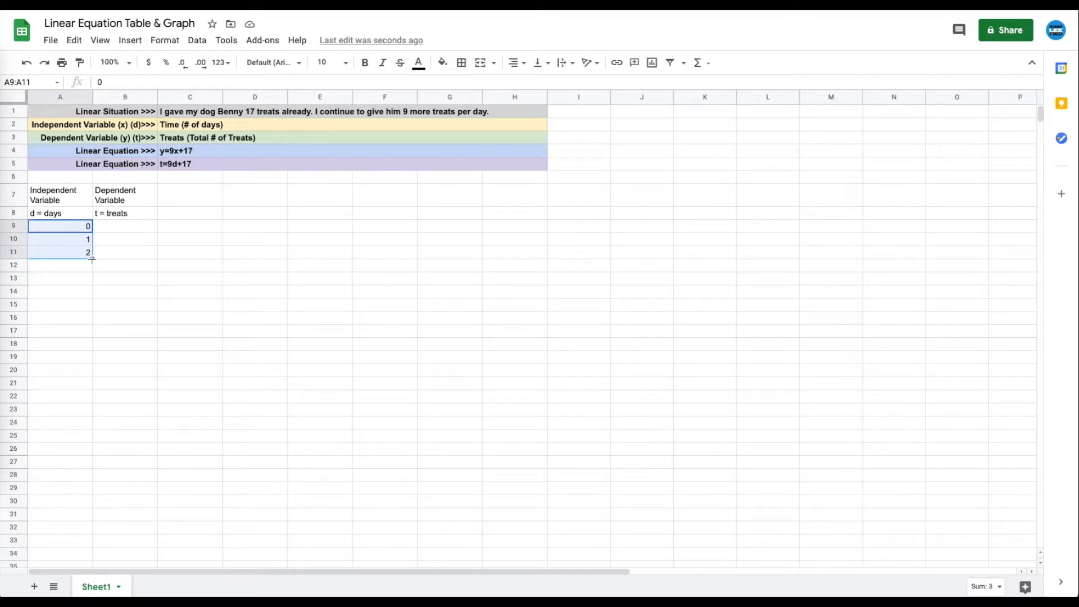
drag(93, 259, 90, 289)
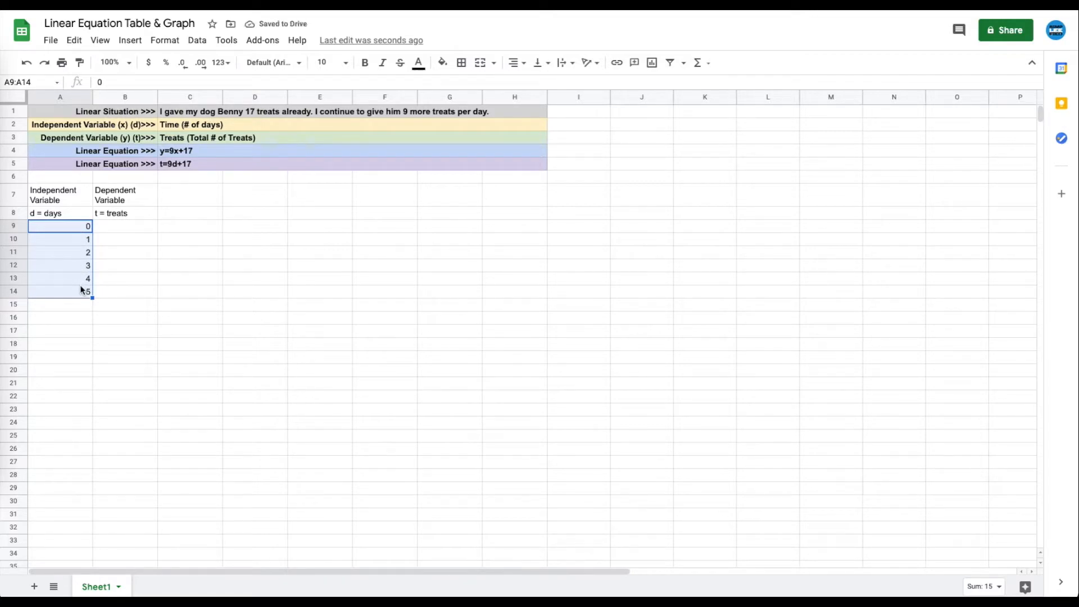
drag(92, 298, 91, 491)
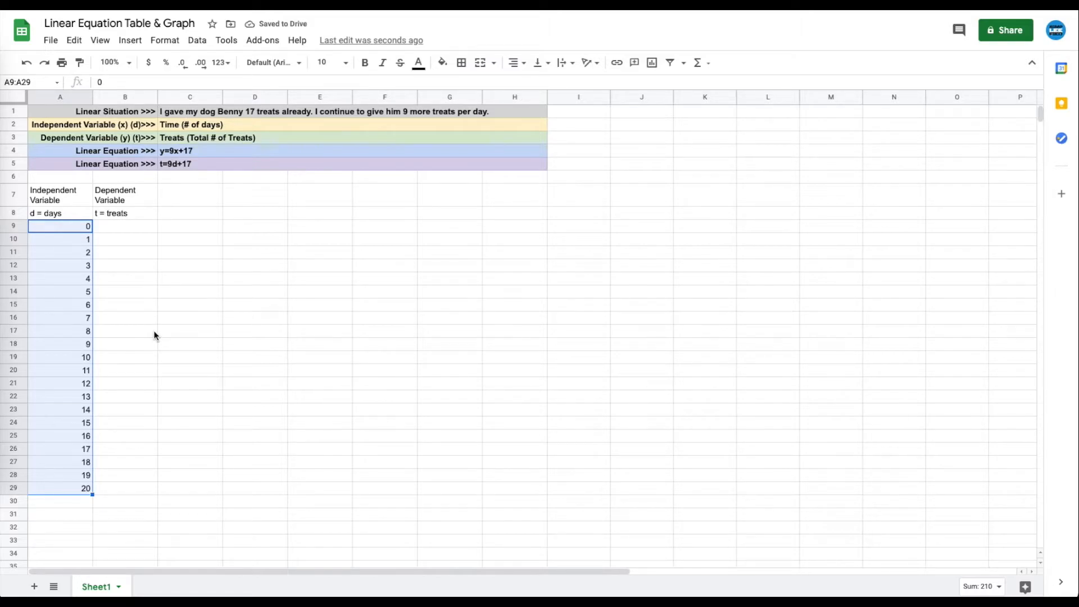
click(154, 307)
- Enter the first treat totals 17, 26 and 35 in cells B9 to B11
click(133, 228)
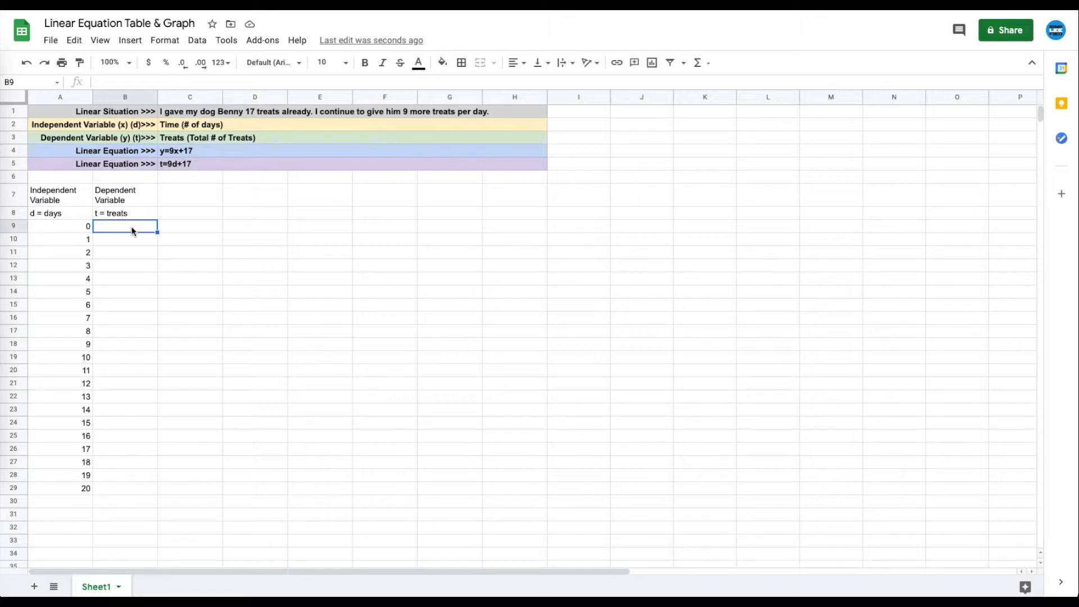
text(17)
key(Return)
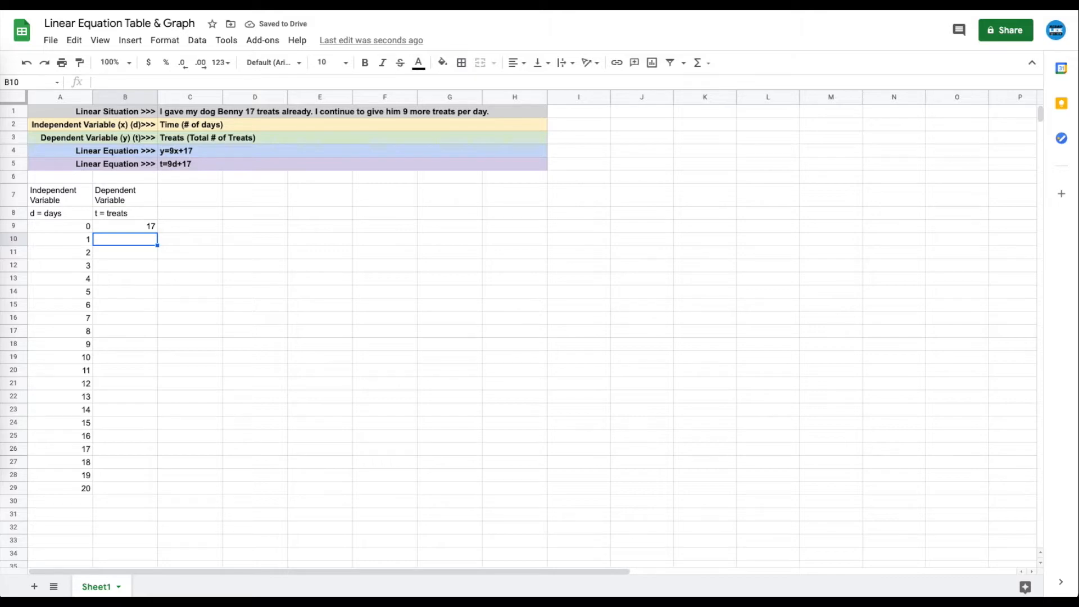
text(26)
key(Return)
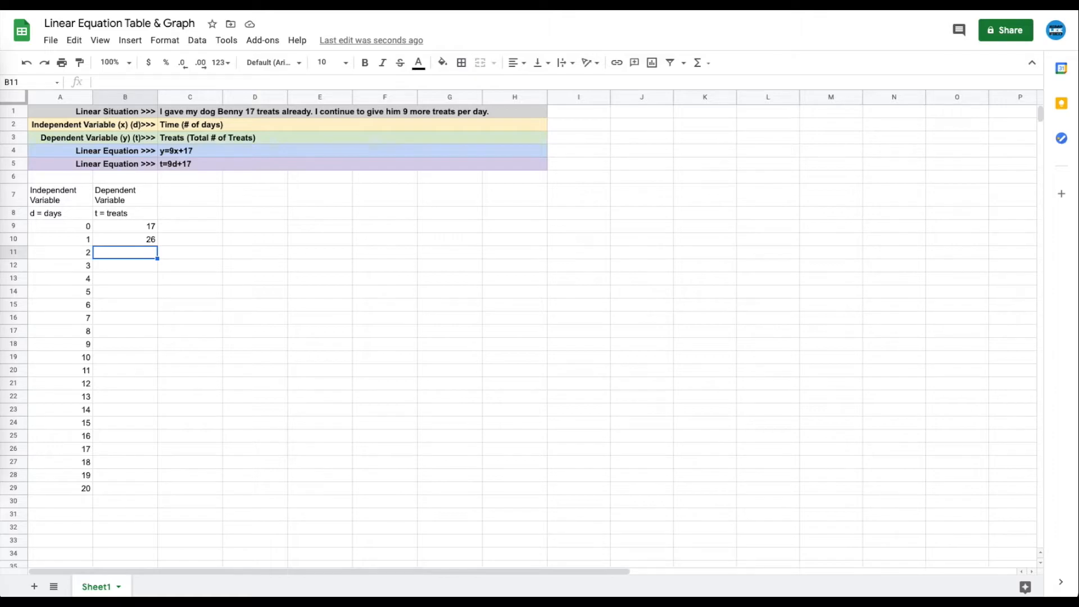
text(35)
key(Return)
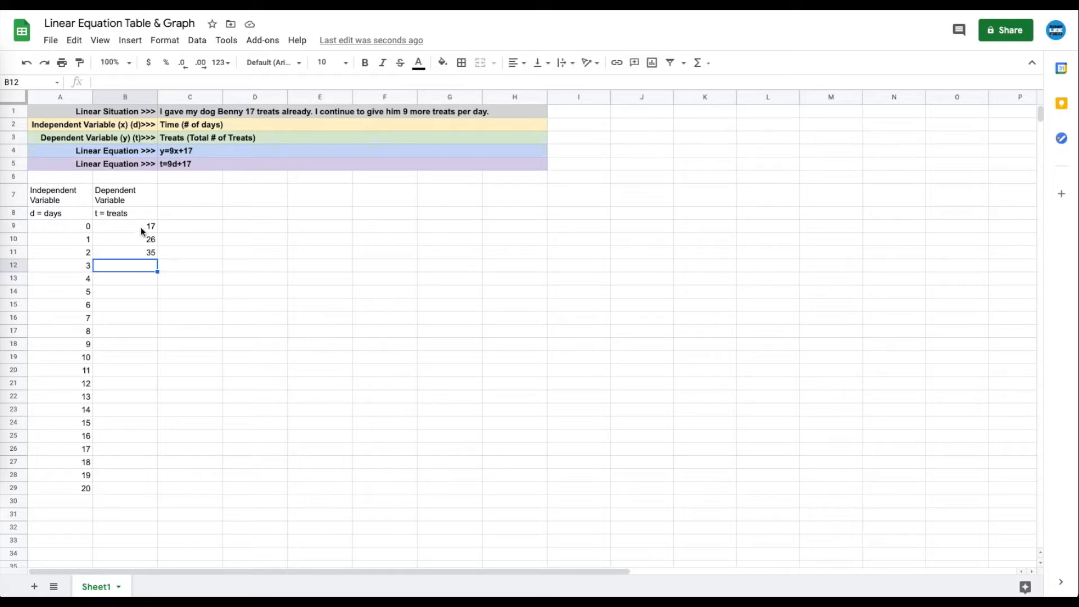
- Extend the treats series from B9:B11 down to row 29 by autofill, matching the day values
drag(141, 225, 142, 257)
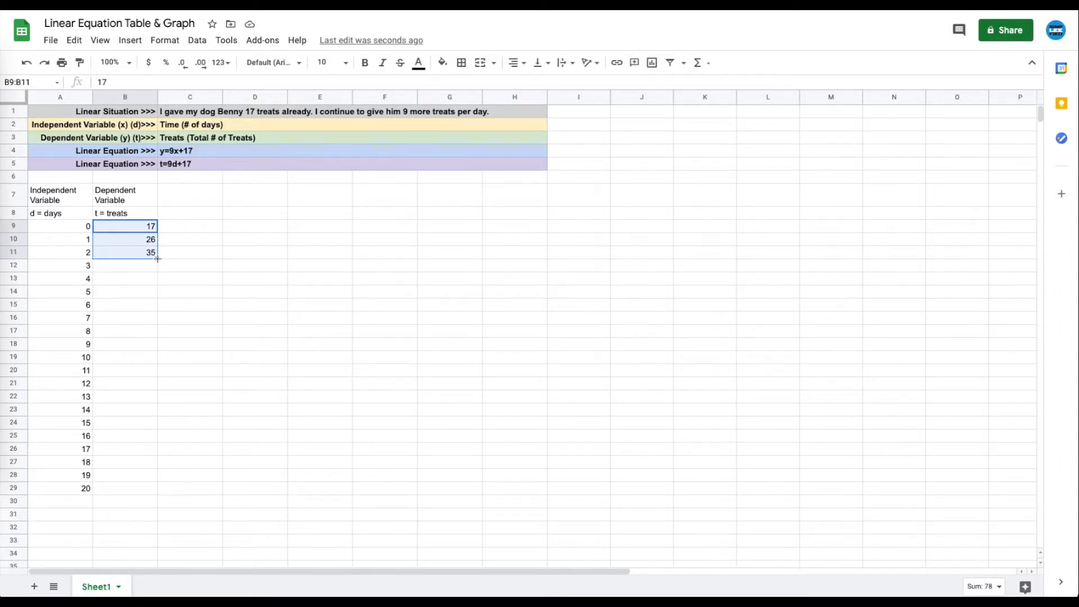
drag(157, 259, 157, 283)
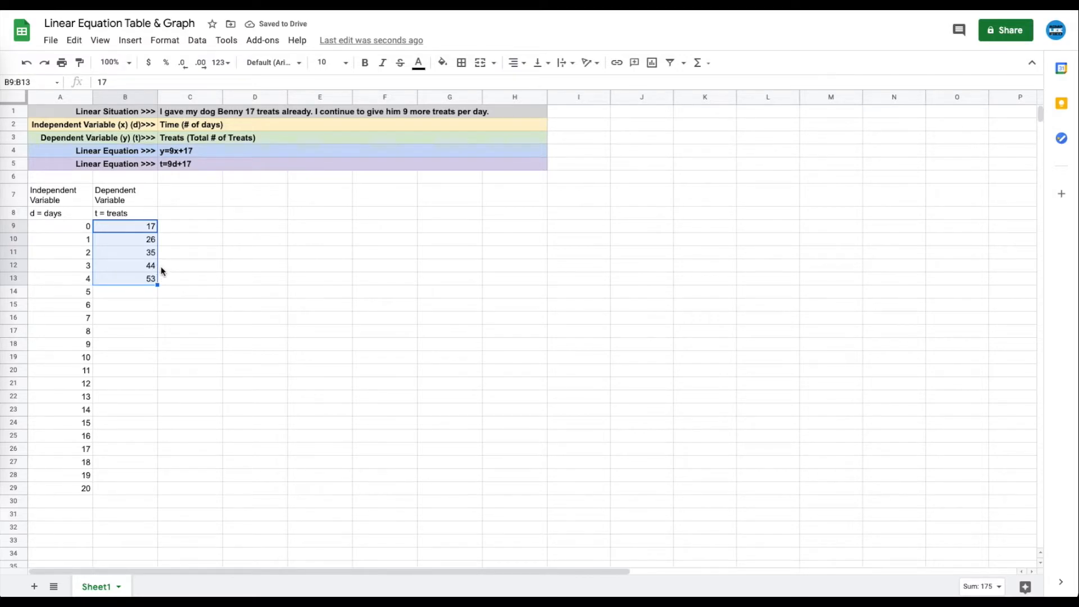
drag(156, 286, 140, 494)
click(202, 435)
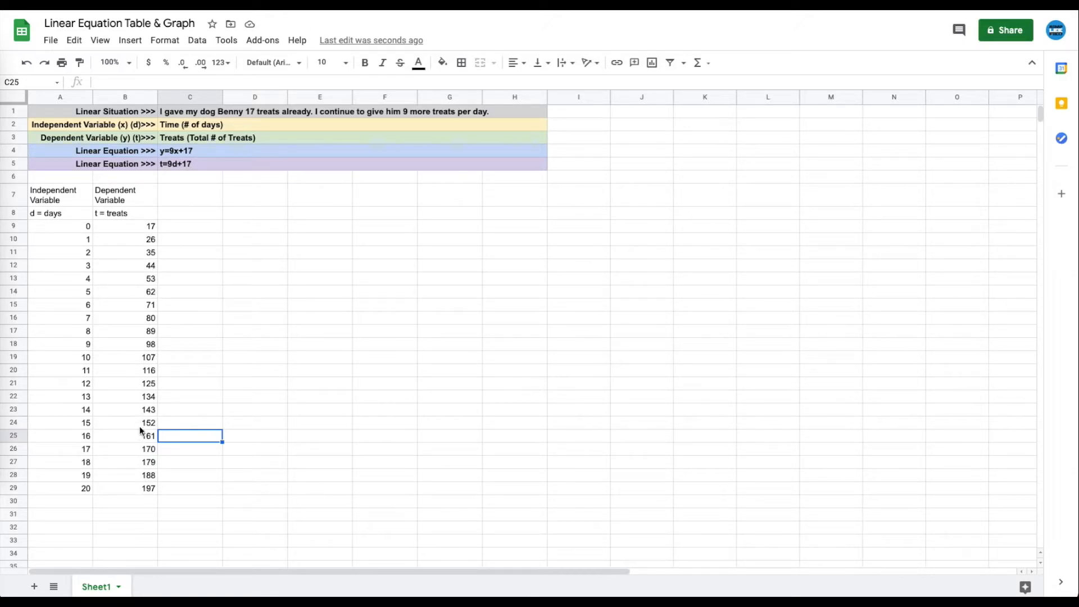
click(212, 464)
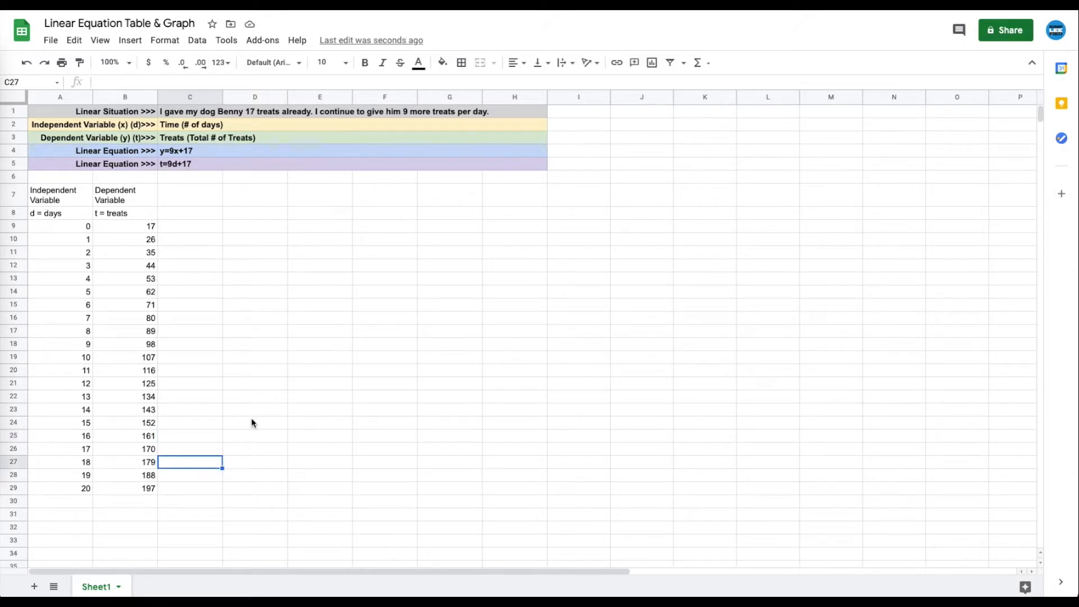
- Center-align the whole days and treats table in A7:B29 after trying left and right alignment
drag(59, 193, 147, 361)
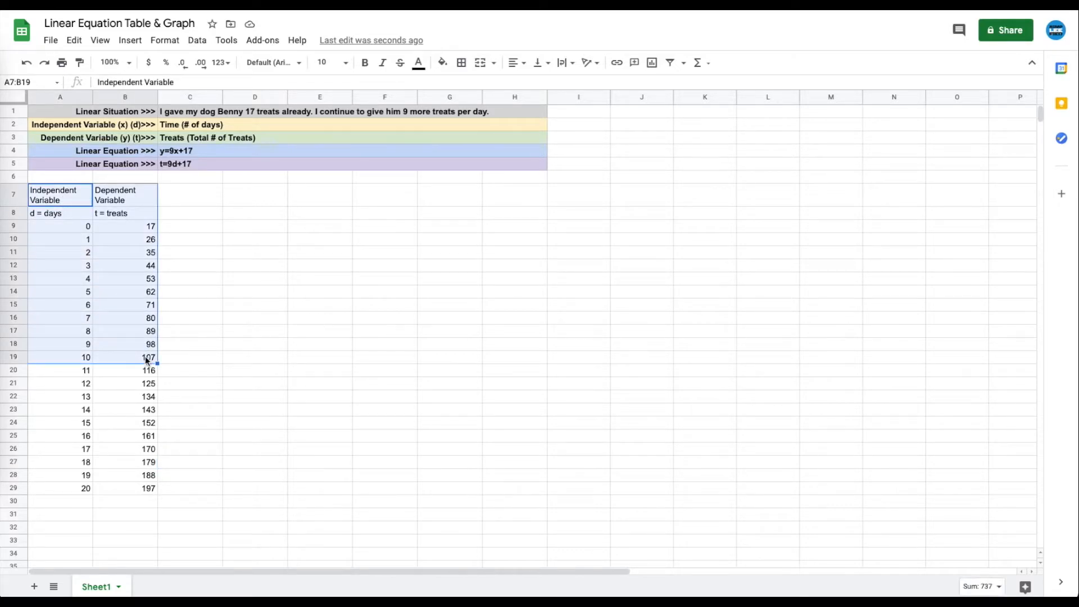
click(255, 357)
drag(62, 195, 141, 487)
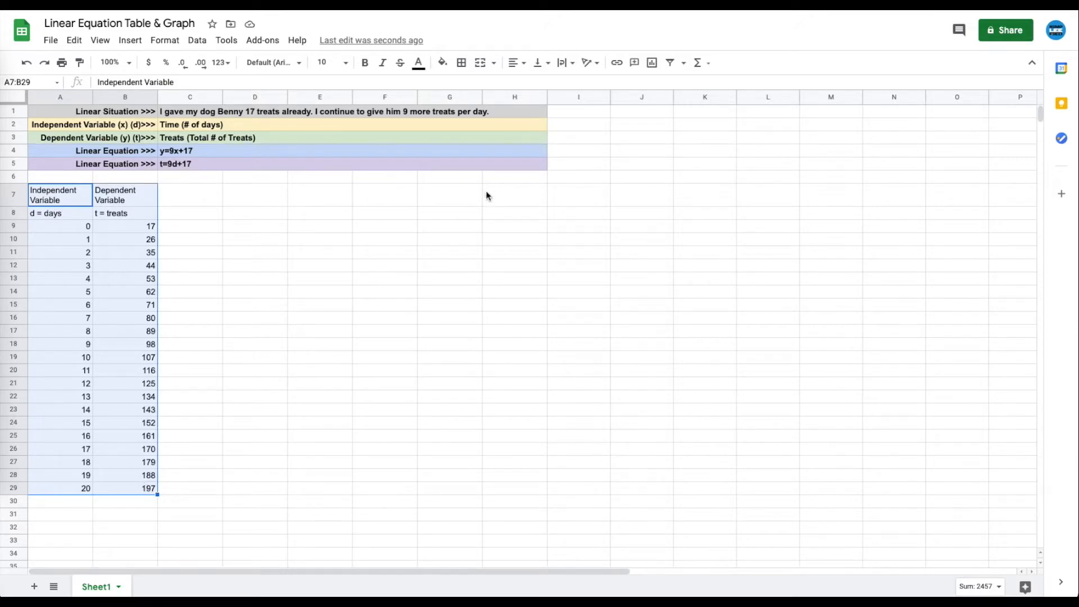
click(518, 63)
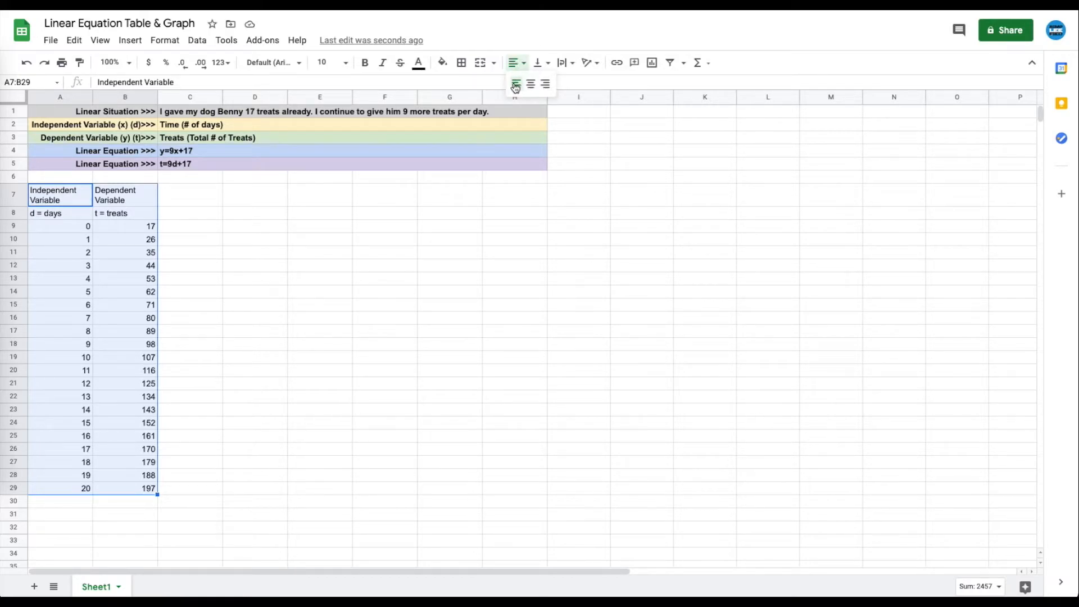
click(516, 84)
click(515, 63)
click(531, 84)
click(515, 63)
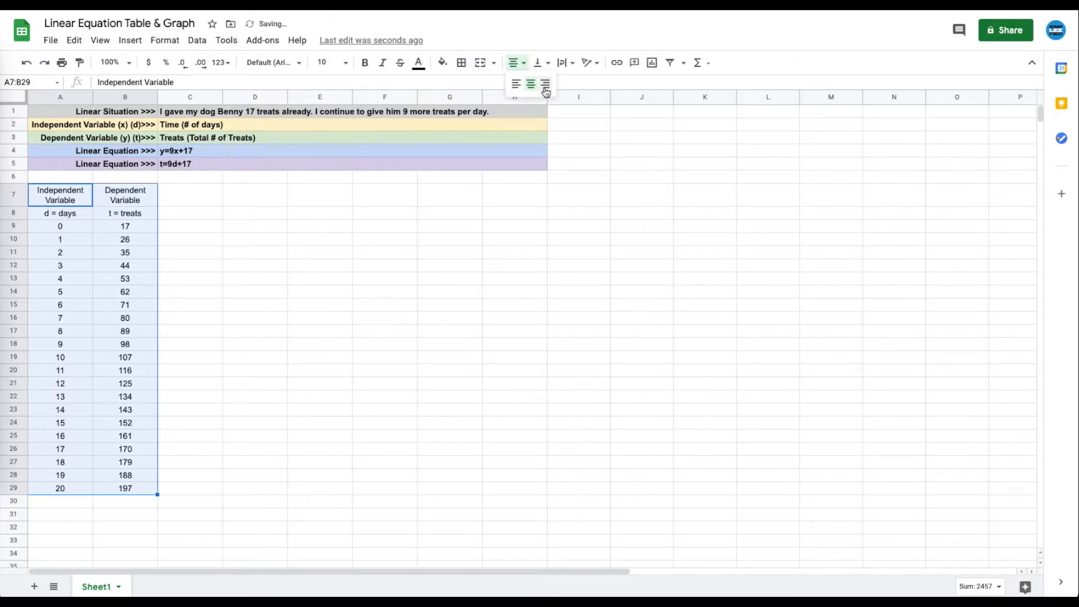
click(545, 84)
click(515, 63)
click(530, 84)
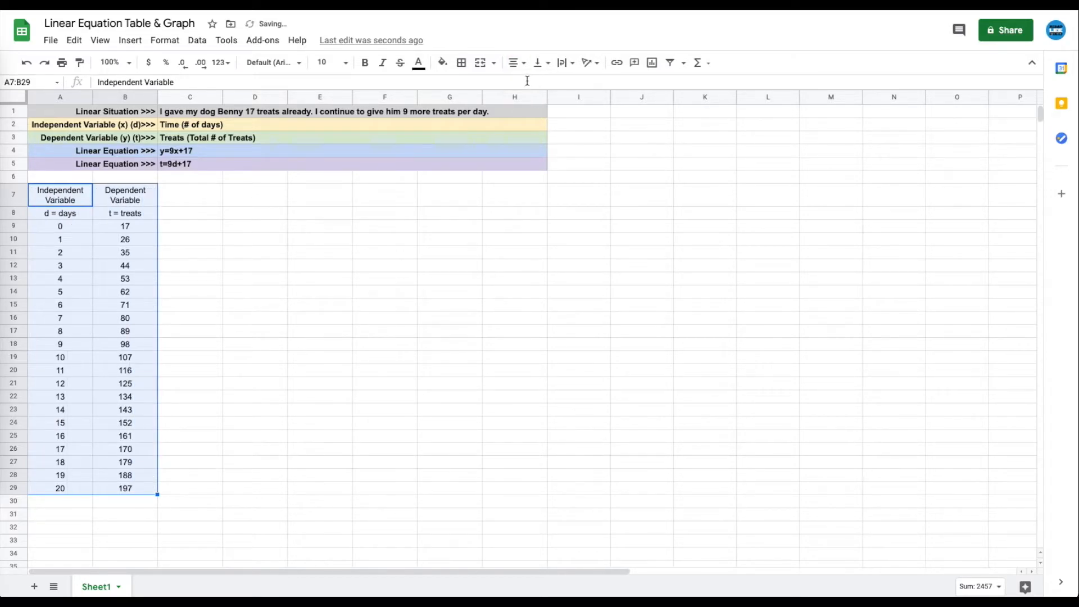
click(266, 204)
- Make all the text and numbers in the table A7:B29 bold
drag(60, 196, 124, 486)
key(ctrl+b)
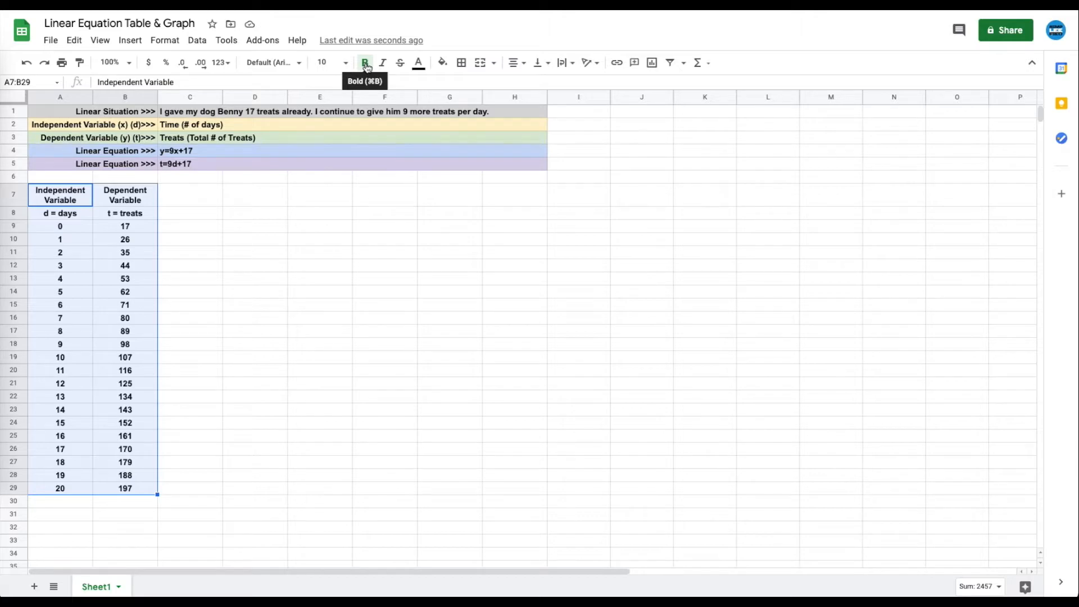
click(213, 253)
- Fill the independent variable column A7:A29 with light orange
drag(60, 194, 60, 489)
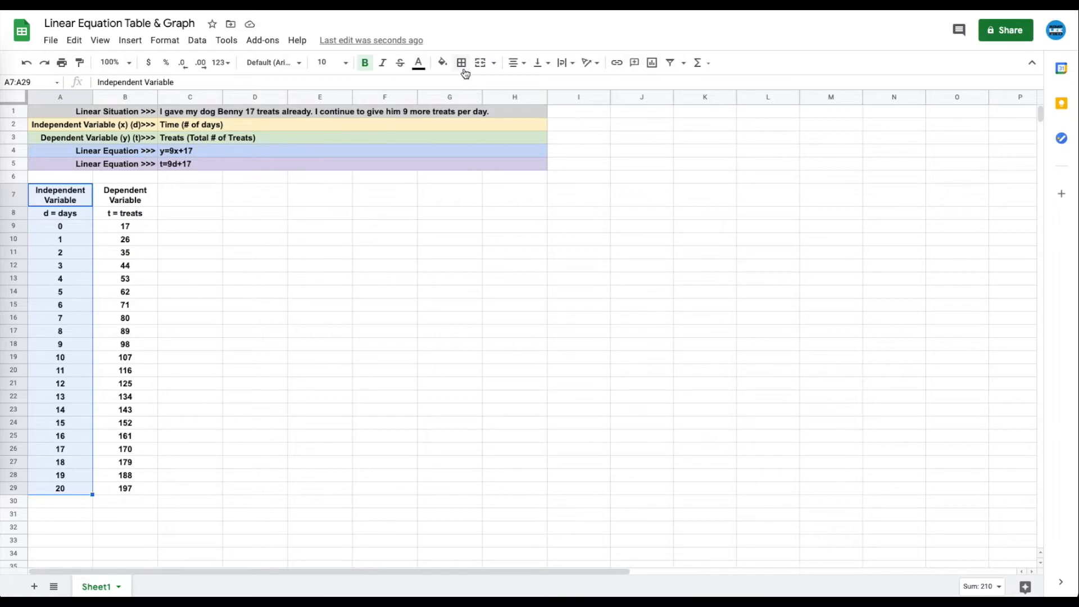
click(442, 63)
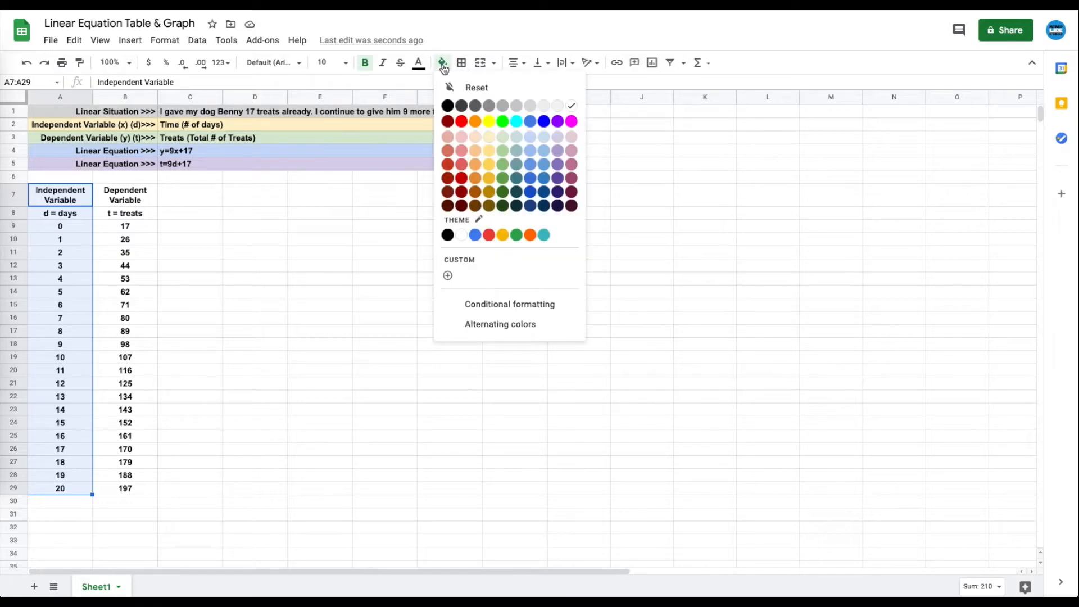
click(475, 138)
click(320, 195)
- Fill the dependent variable column B7:B29 with light magenta
click(124, 195)
drag(116, 298, 125, 488)
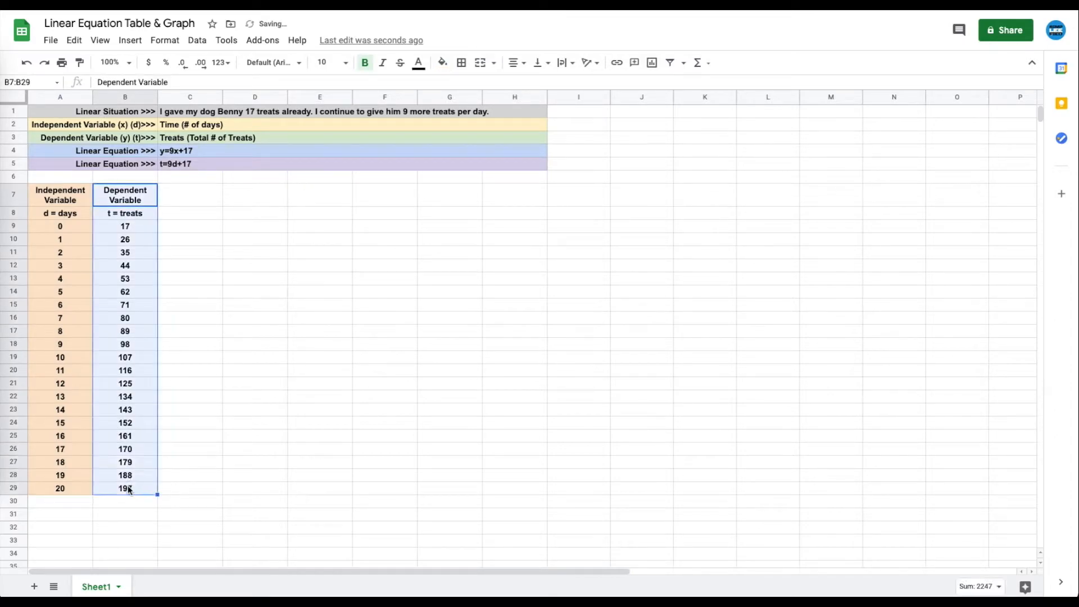
click(443, 63)
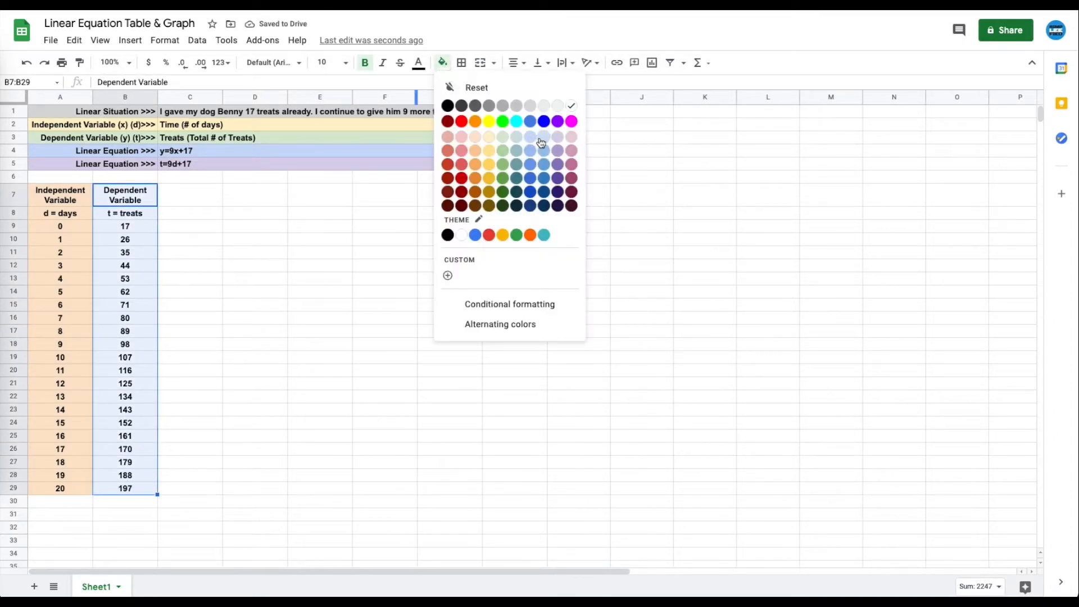
click(571, 150)
click(316, 241)
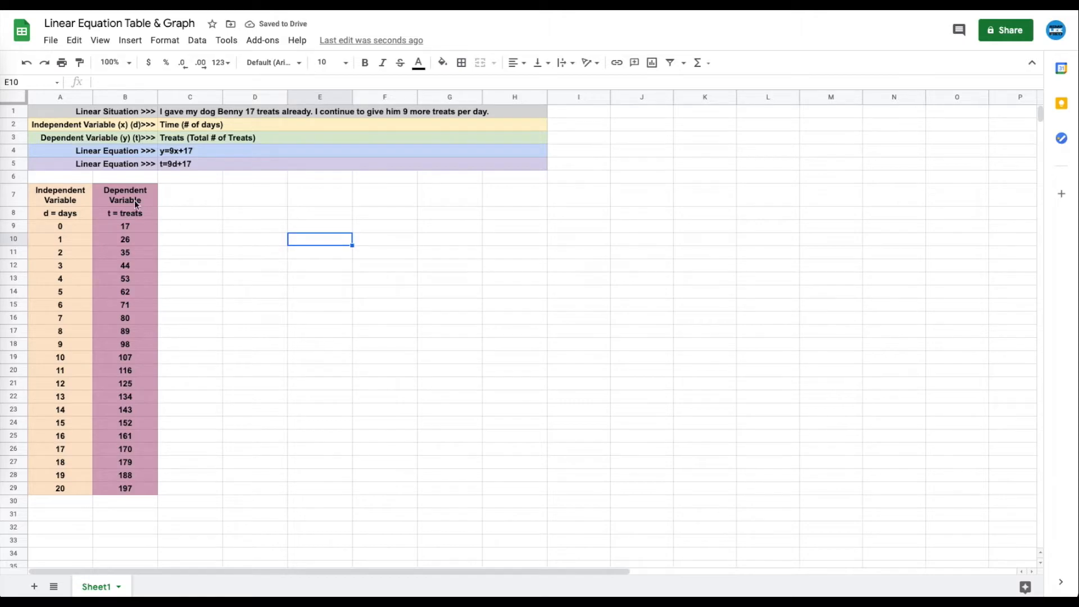
- Apply a thick black outer border around the table A7:B29
drag(56, 199, 140, 491)
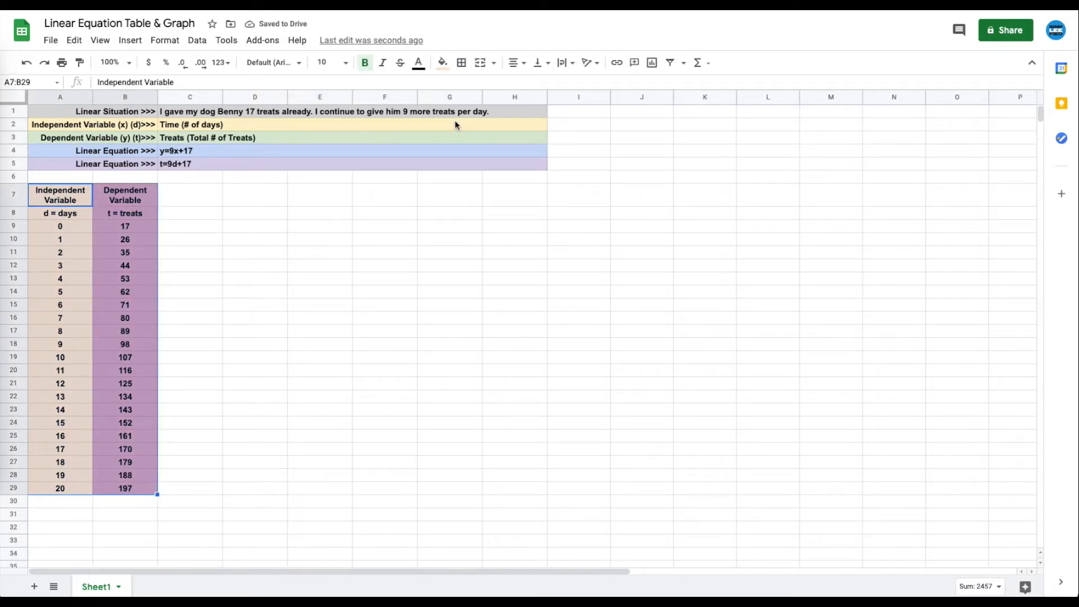
click(462, 63)
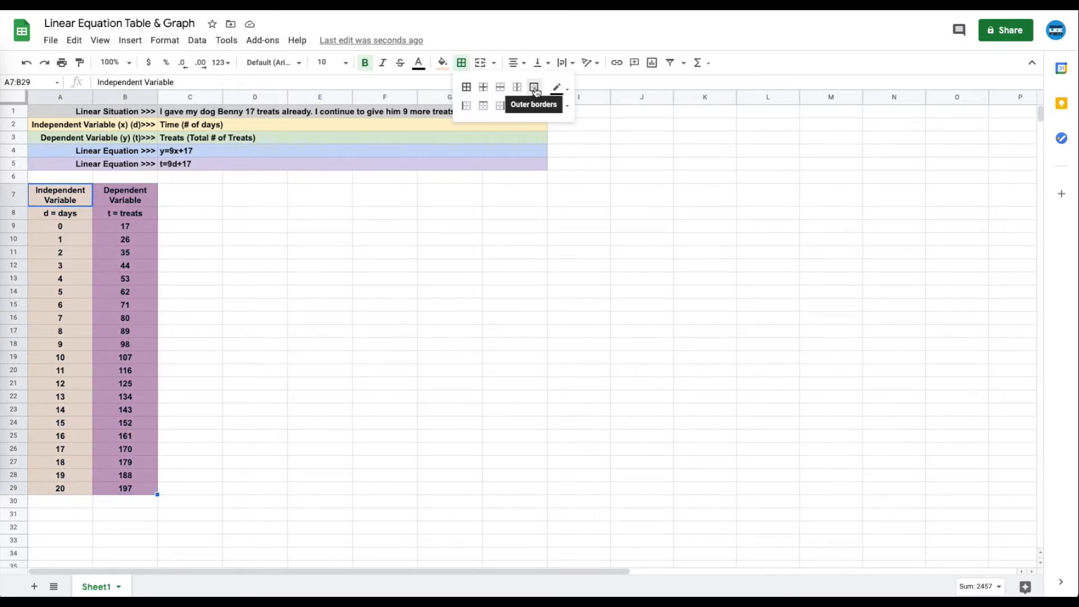
click(534, 88)
- Try red as the colour of the table's outer border and set it back to black
click(557, 88)
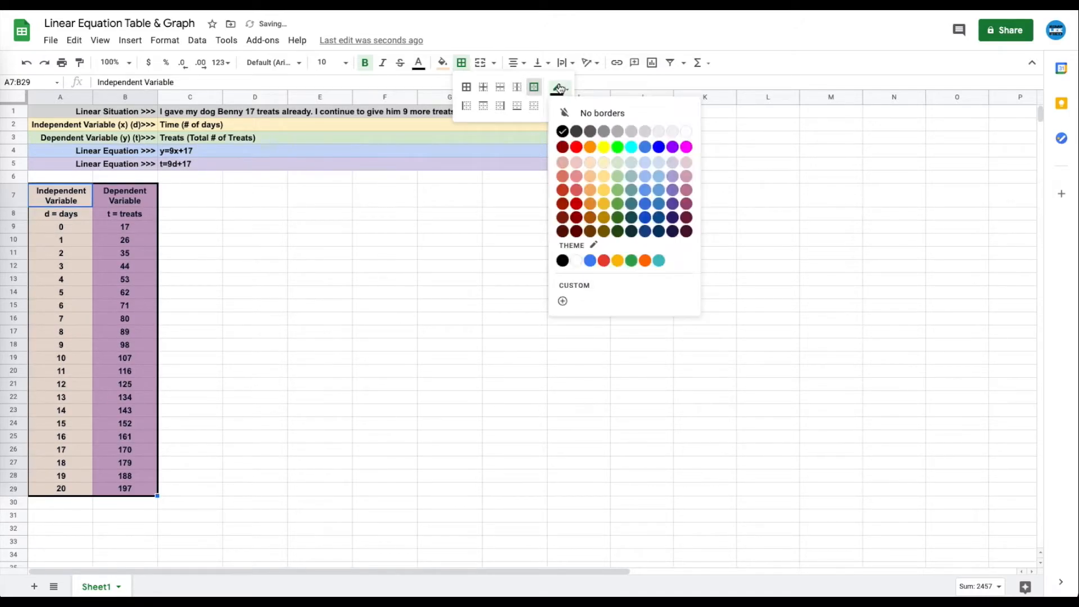
click(576, 148)
click(558, 88)
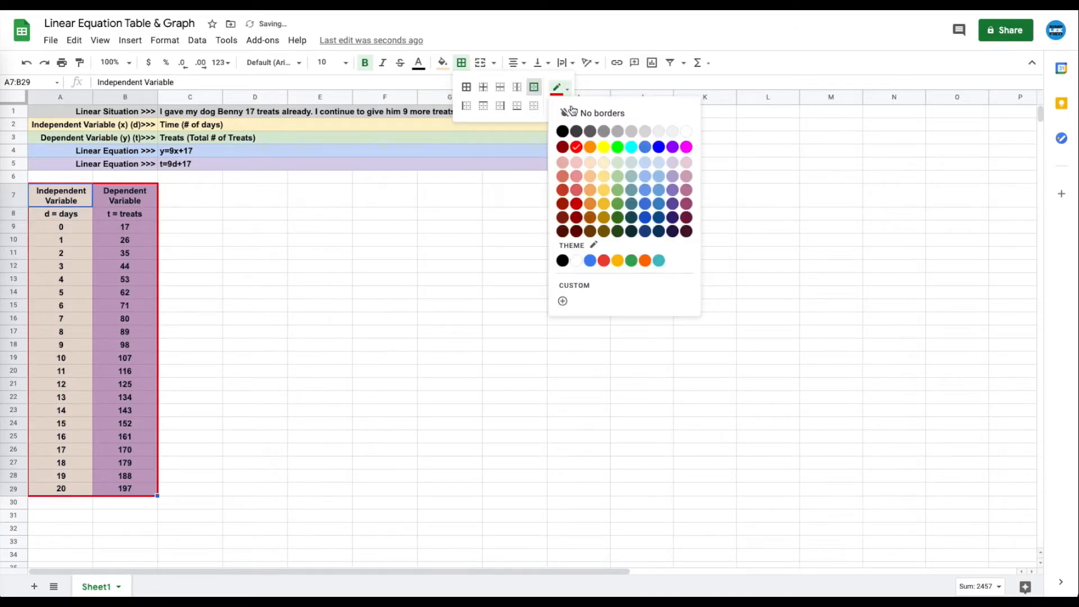
click(562, 131)
- Try the double and dotted line styles on the table's outer border and return it to the thick solid line
click(558, 105)
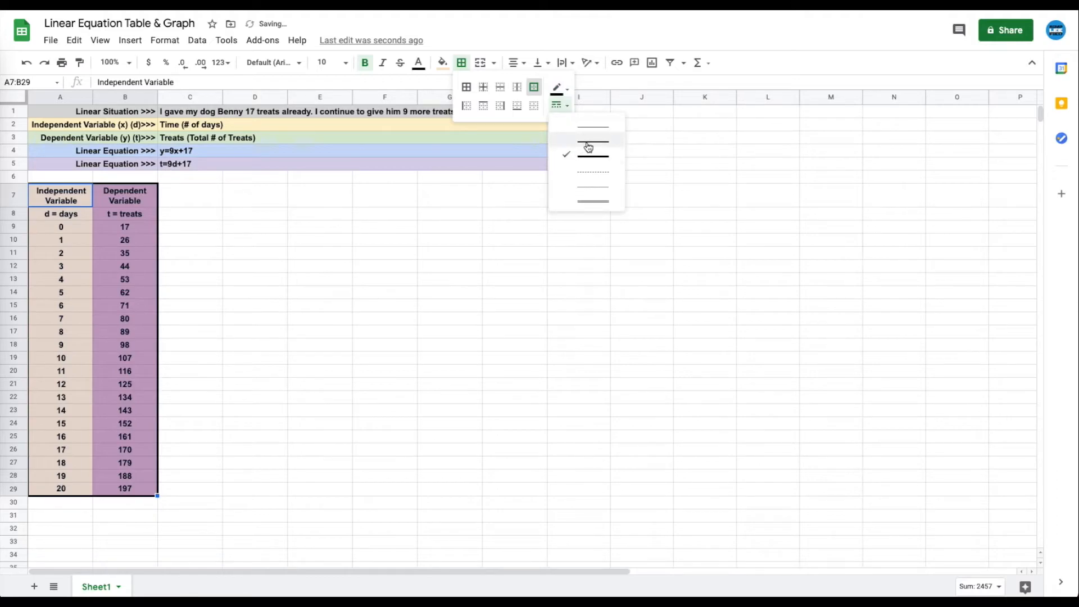
click(593, 202)
click(558, 106)
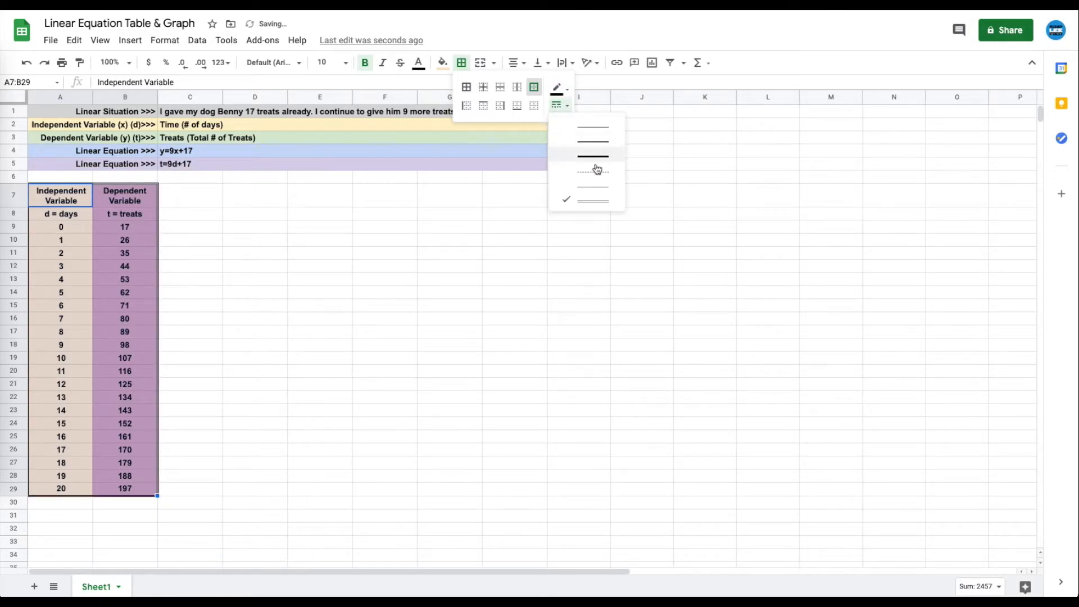
click(597, 174)
click(558, 106)
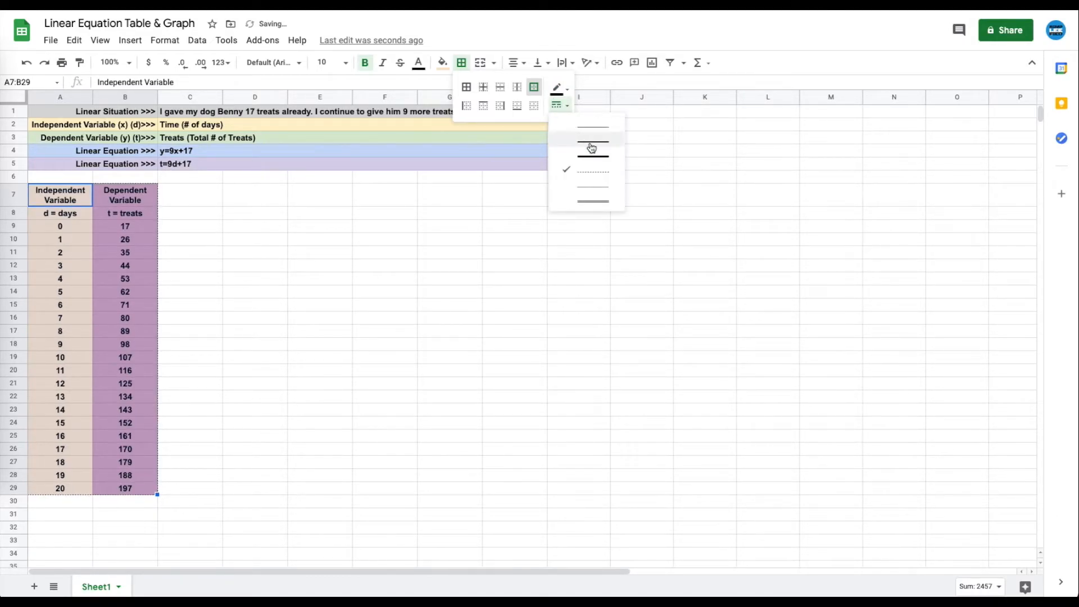
click(593, 157)
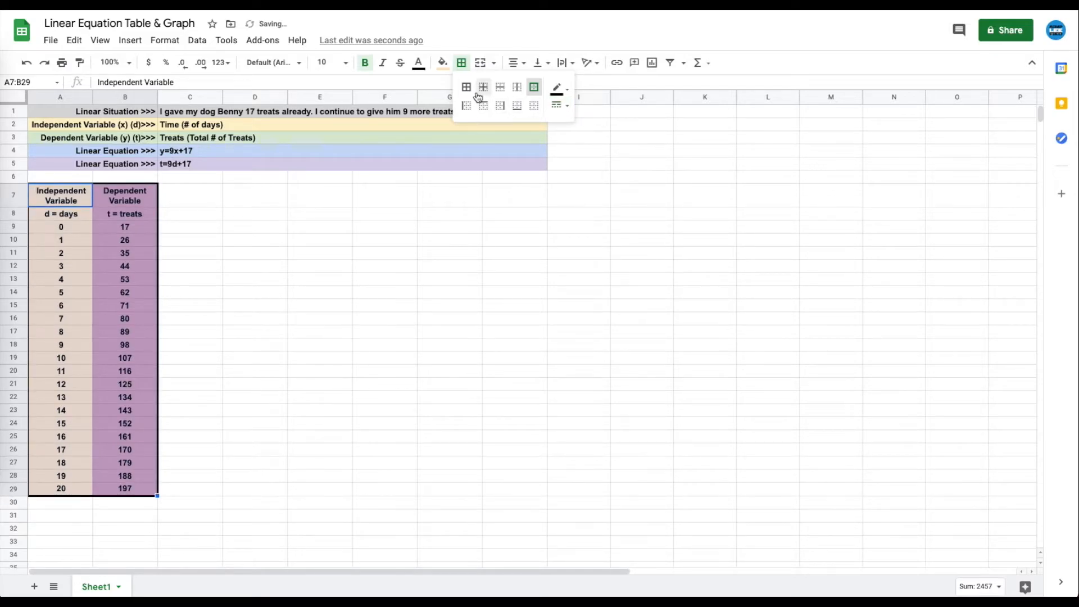
click(331, 194)
- Add thick black outer borders around the header rows A7:B7 and A8:B8
drag(59, 194, 143, 200)
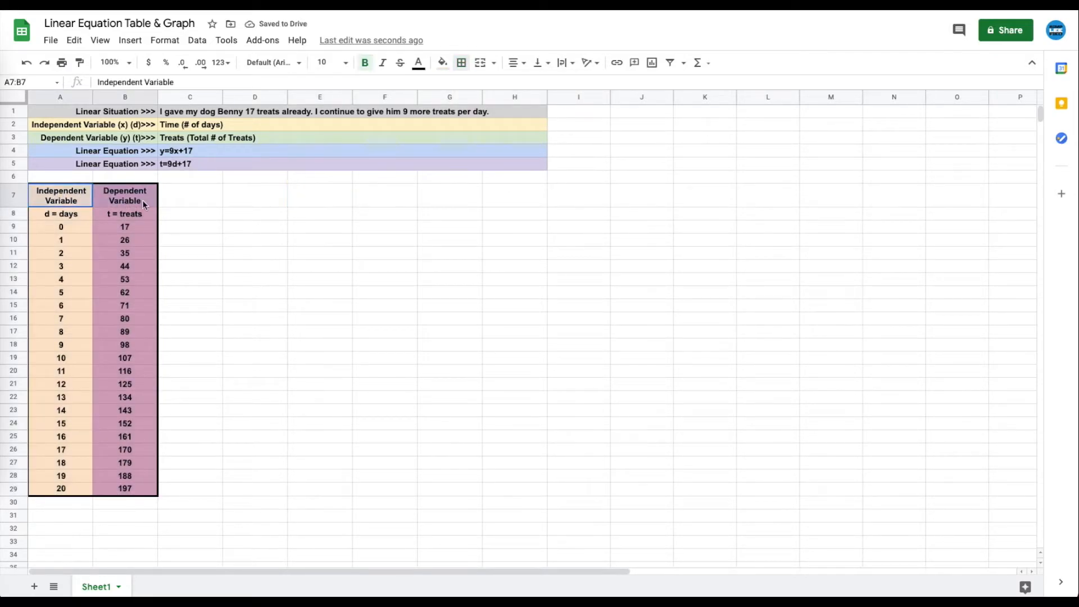
click(462, 62)
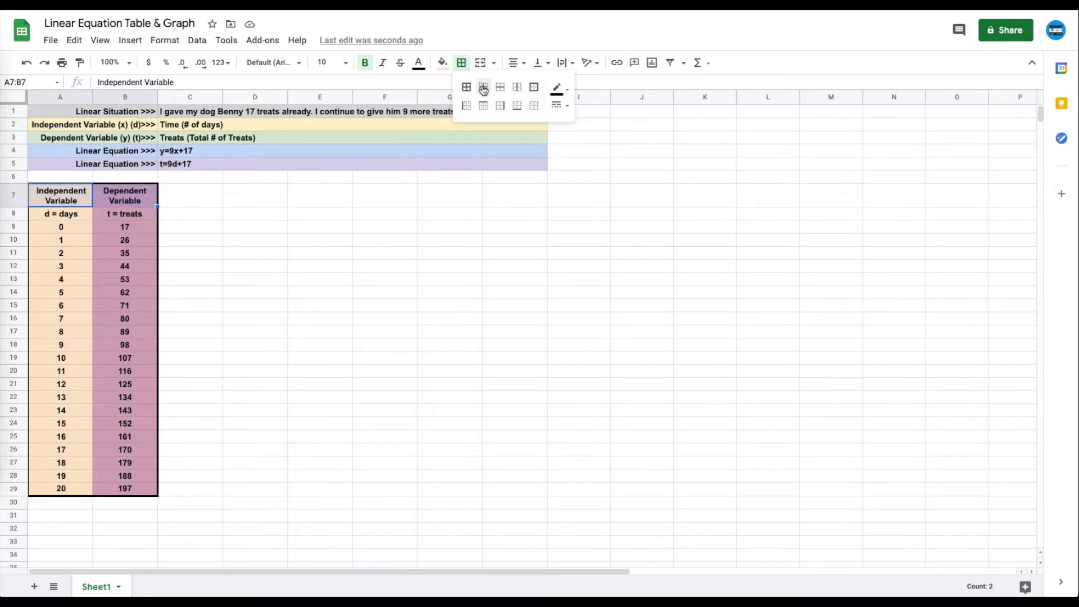
click(534, 90)
drag(90, 212, 136, 217)
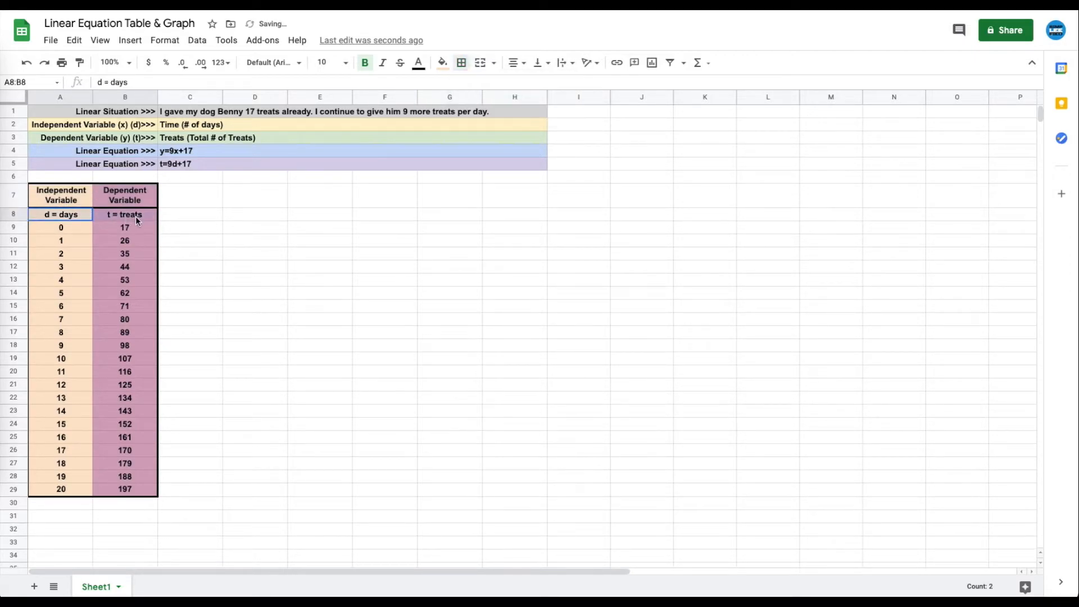
click(465, 64)
click(533, 89)
click(317, 242)
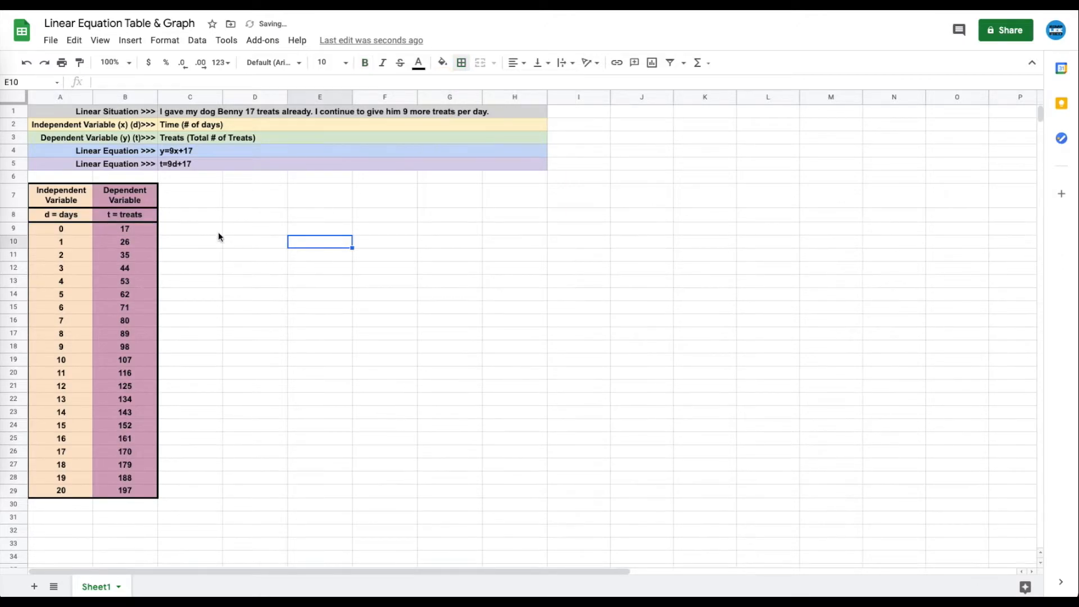
- Add a left border to B7:B29 to divide the two table columns
drag(105, 198, 134, 491)
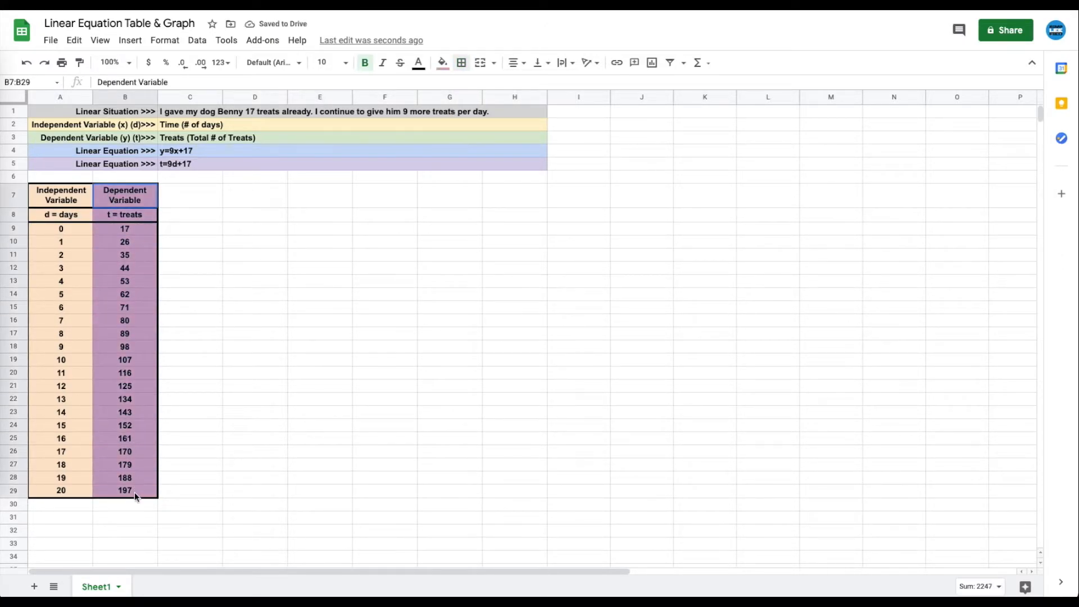
click(462, 62)
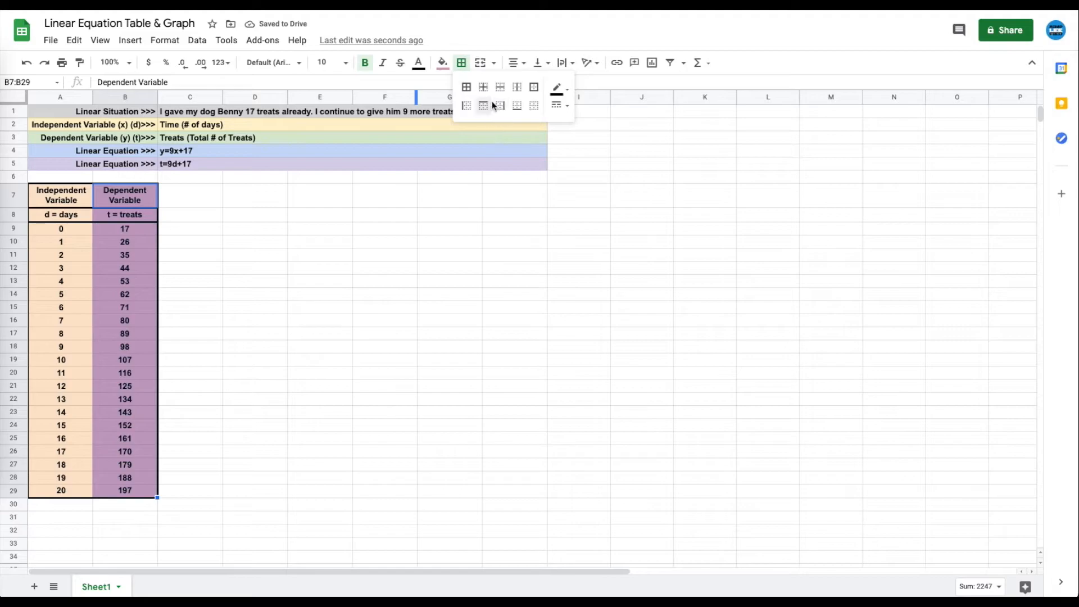
click(467, 107)
click(340, 284)
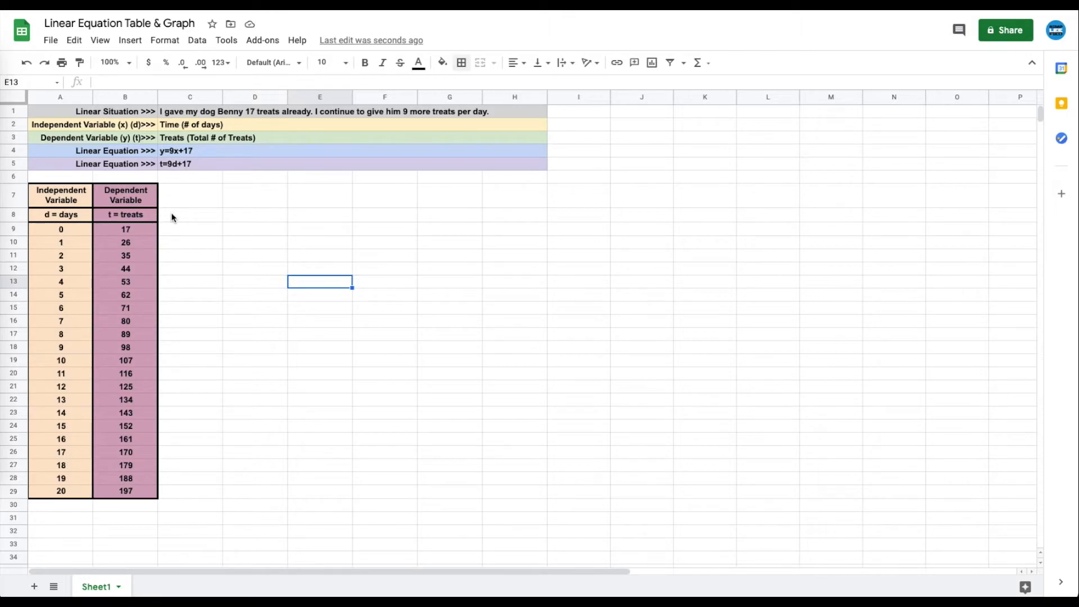
- Clear the treat totals from cells B9:B29
drag(137, 230, 134, 496)
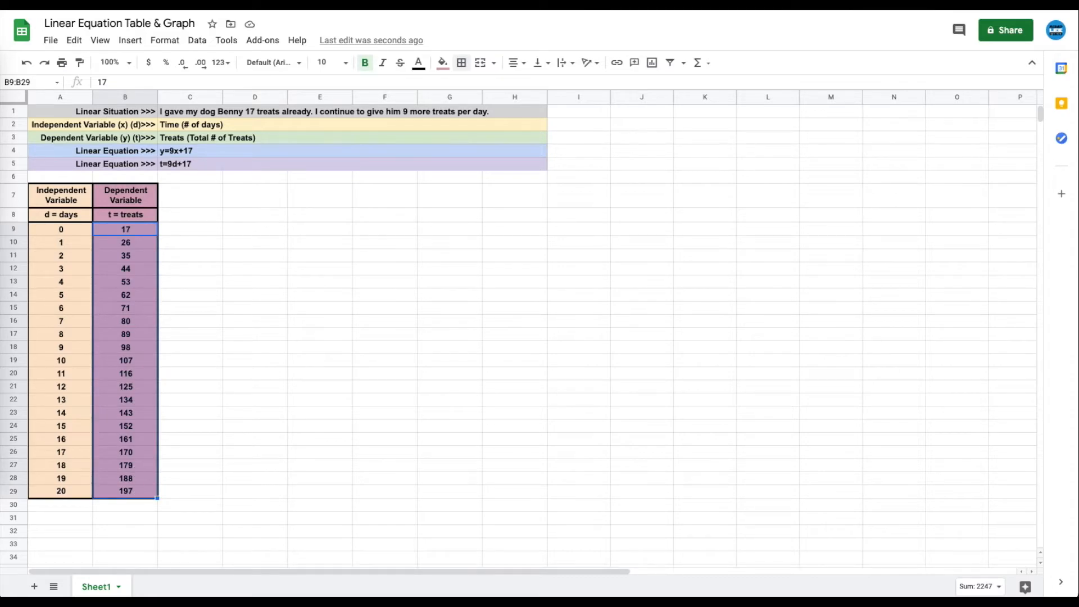
key(Delete)
click(221, 347)
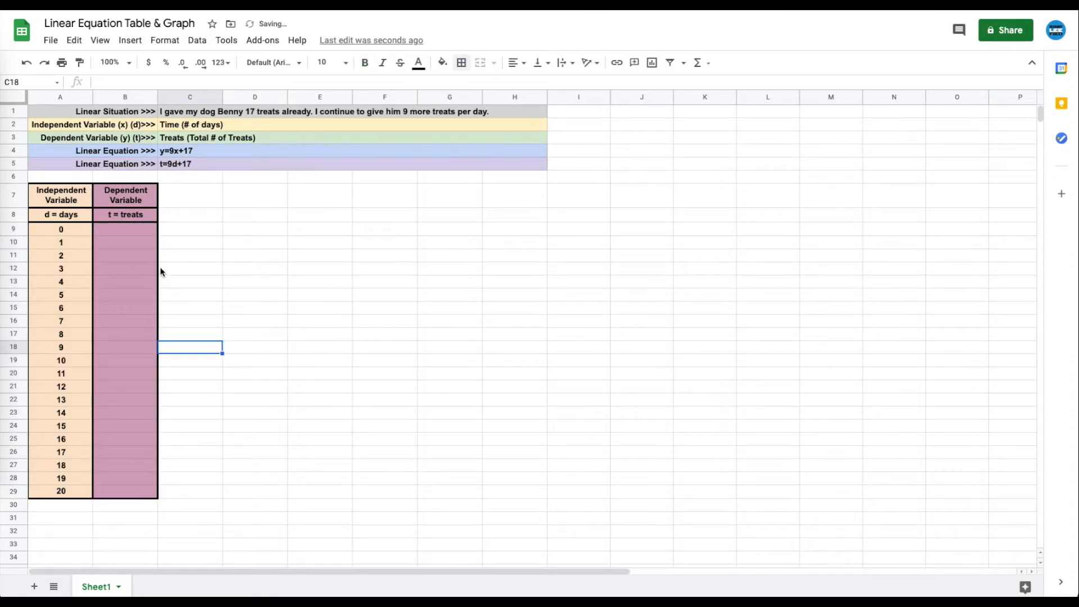
- Enter the sample multiplication formula =9*8 in cell B9 and reselect that cell
click(134, 235)
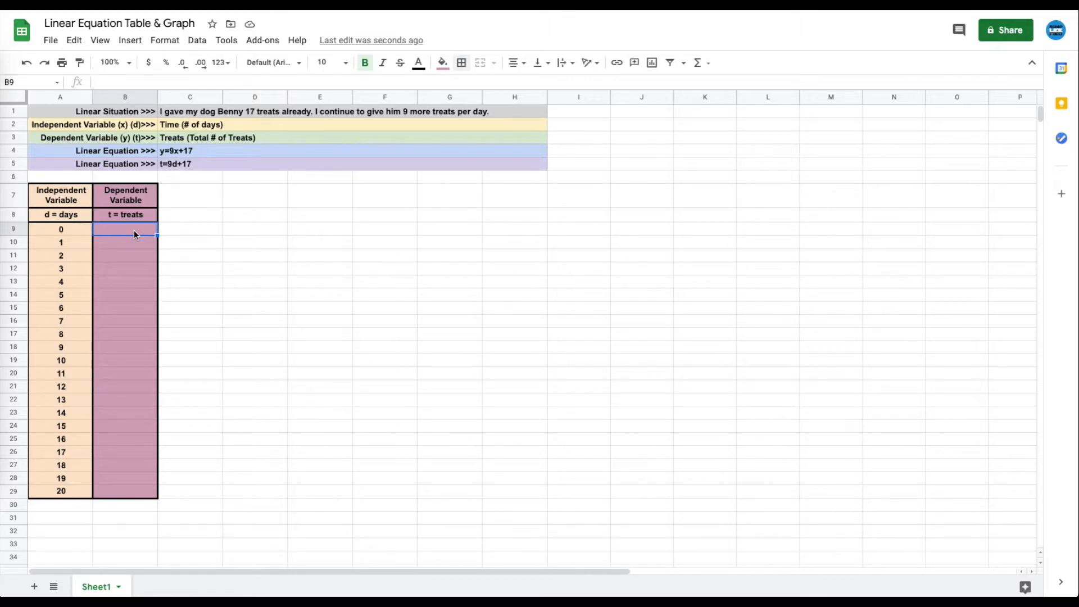
text(=)
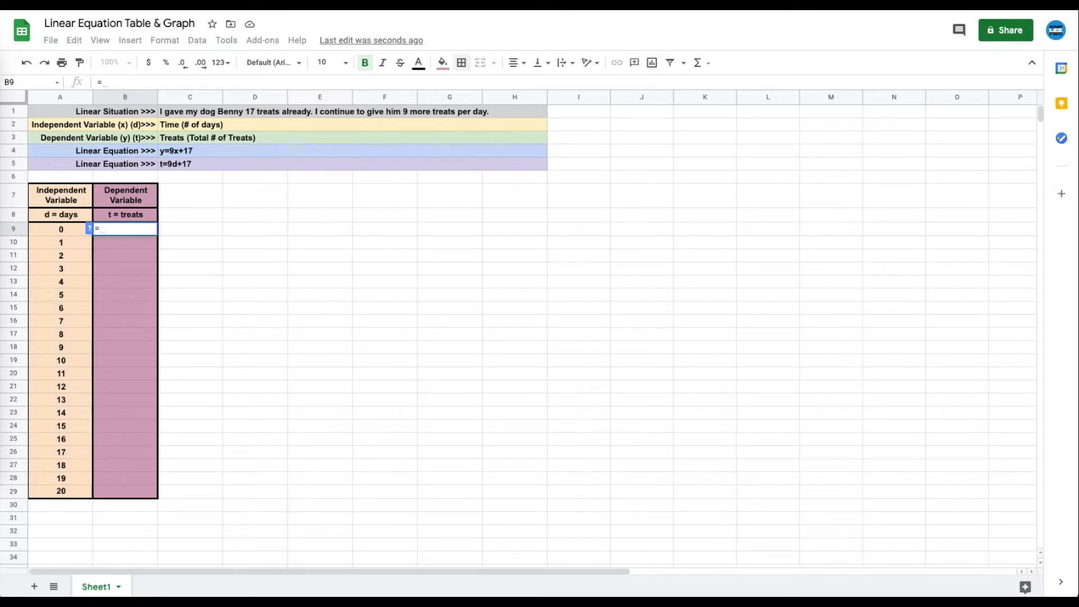
text(9*8)
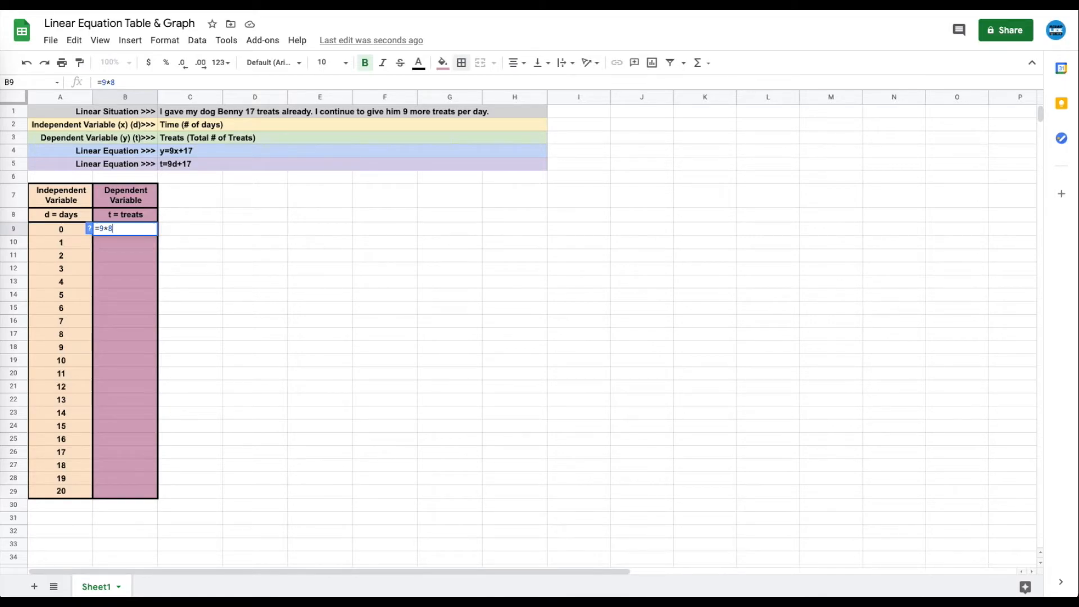
key(Return)
key(Up)
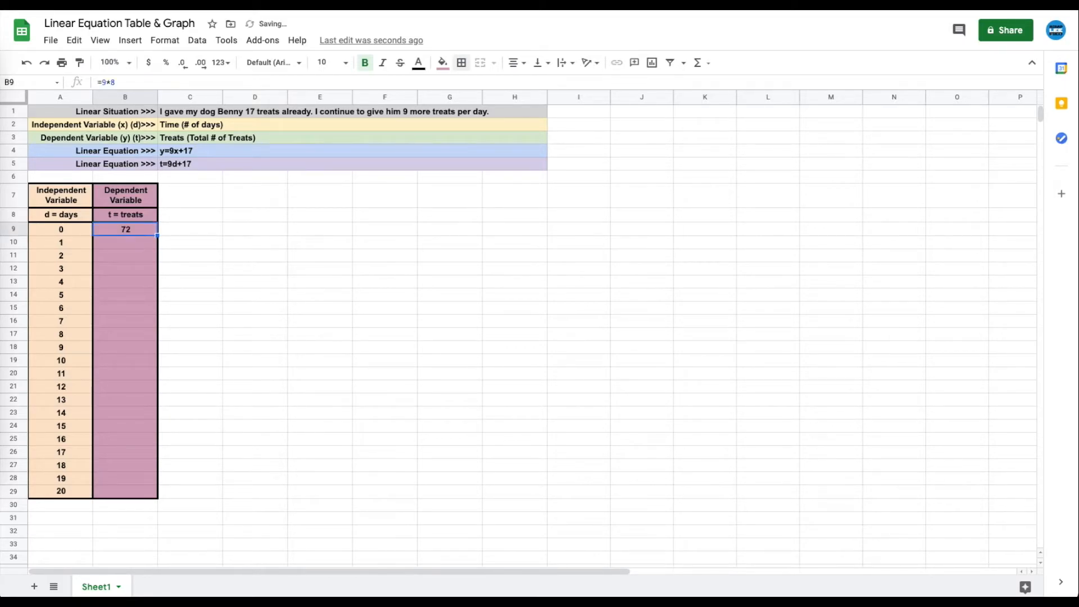
- Replace the content of cell B9 with the sample division formula =18/3
key(Delete)
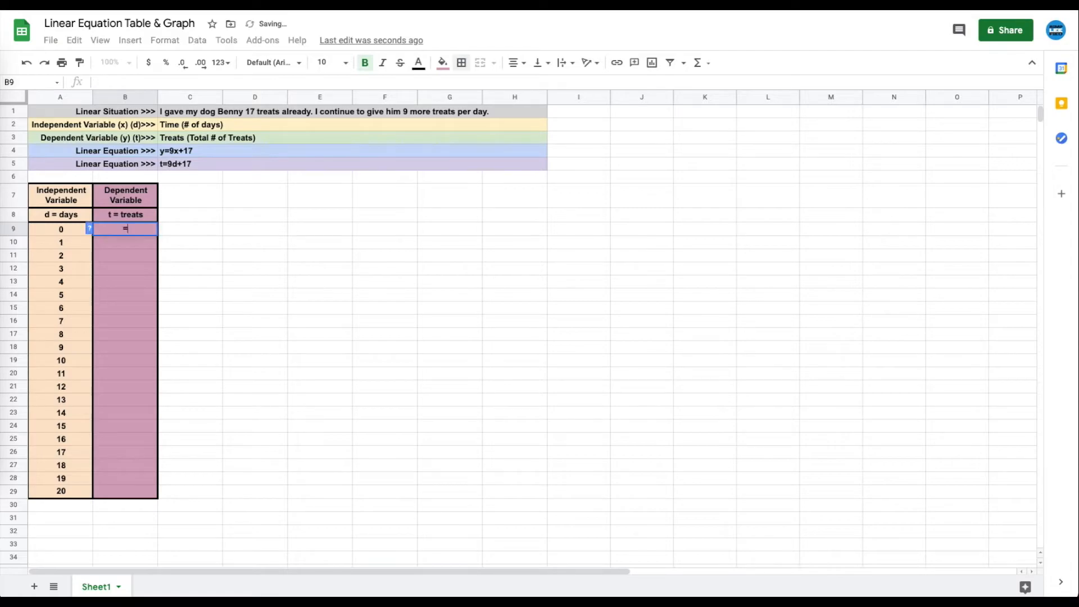
text(=18/3)
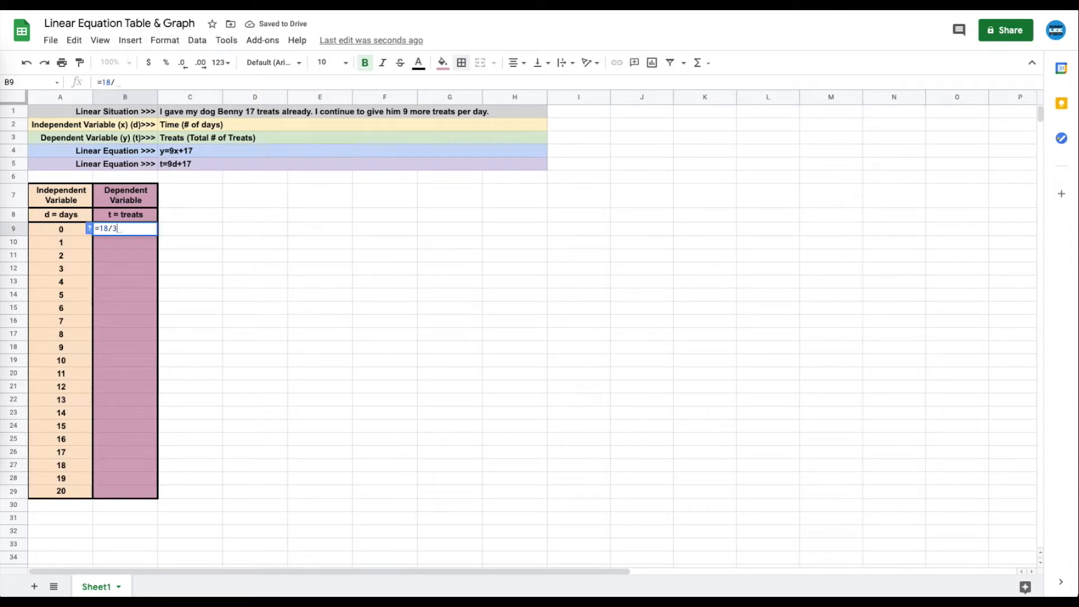
key(Return)
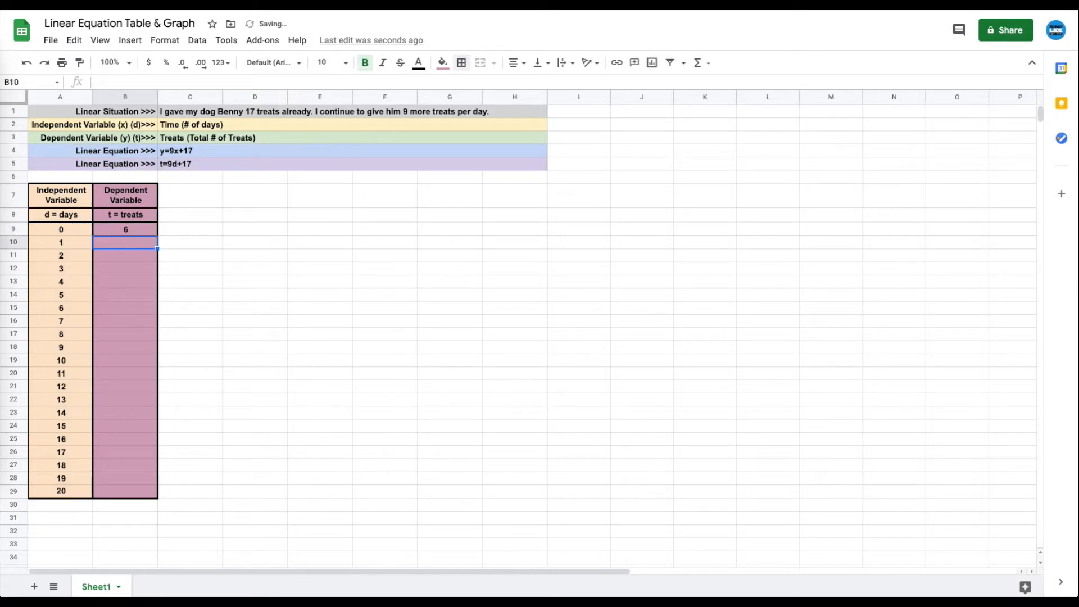
- Enter the sample exponent formula =5^2 in cell B9, then clear the cell
key(Up)
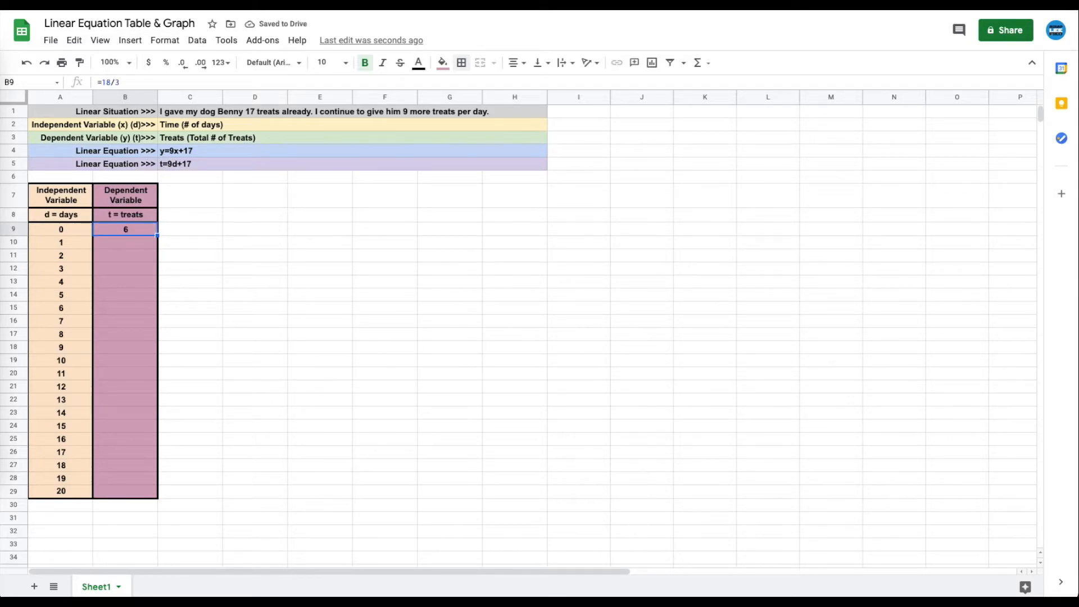
text(=5)
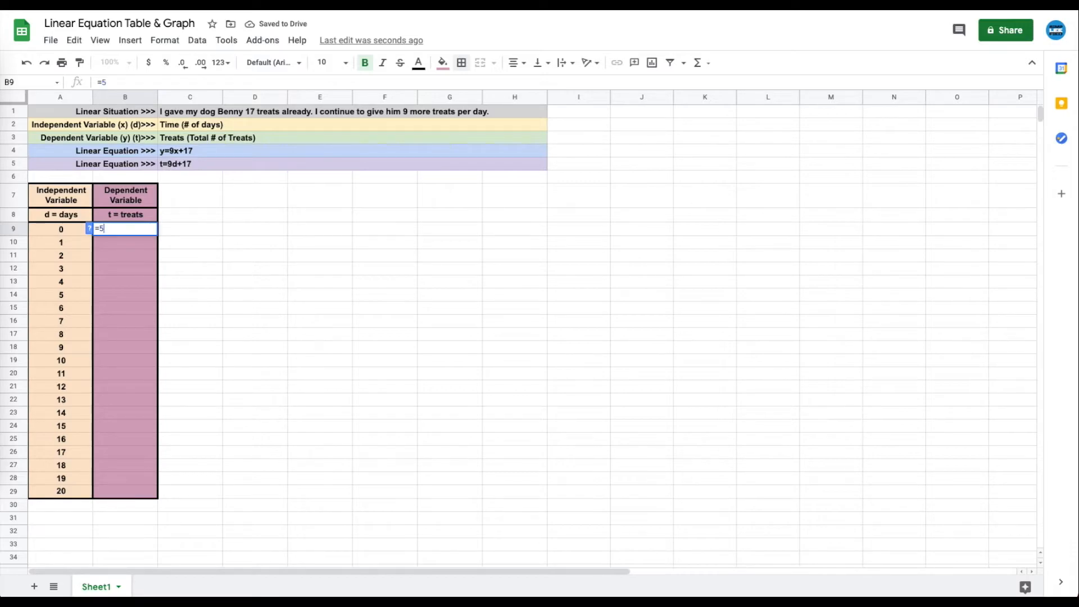
text(^2)
key(Return)
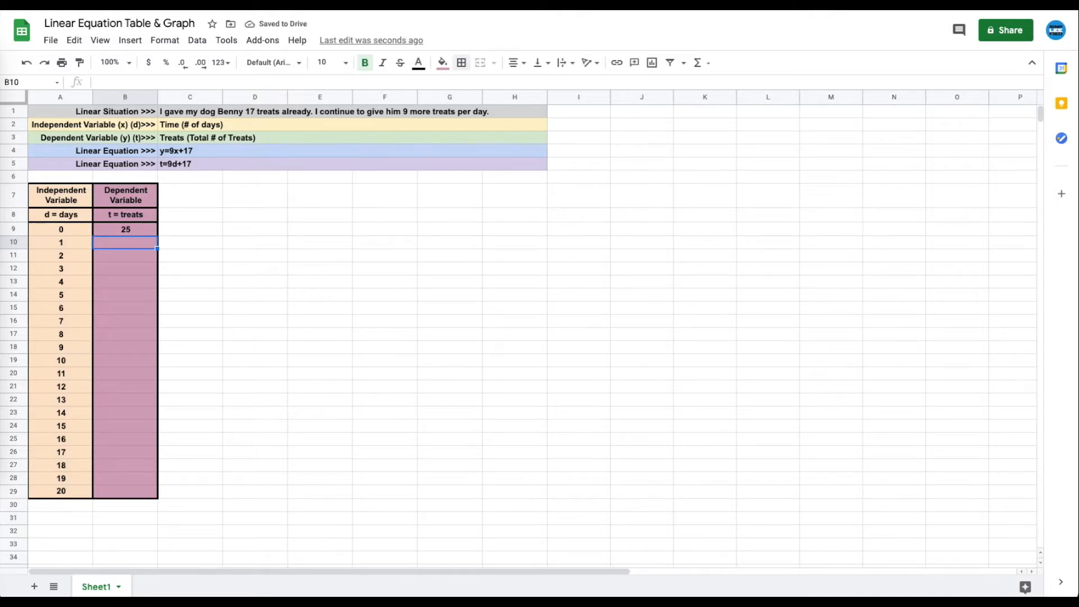
key(Up)
key(Delete)
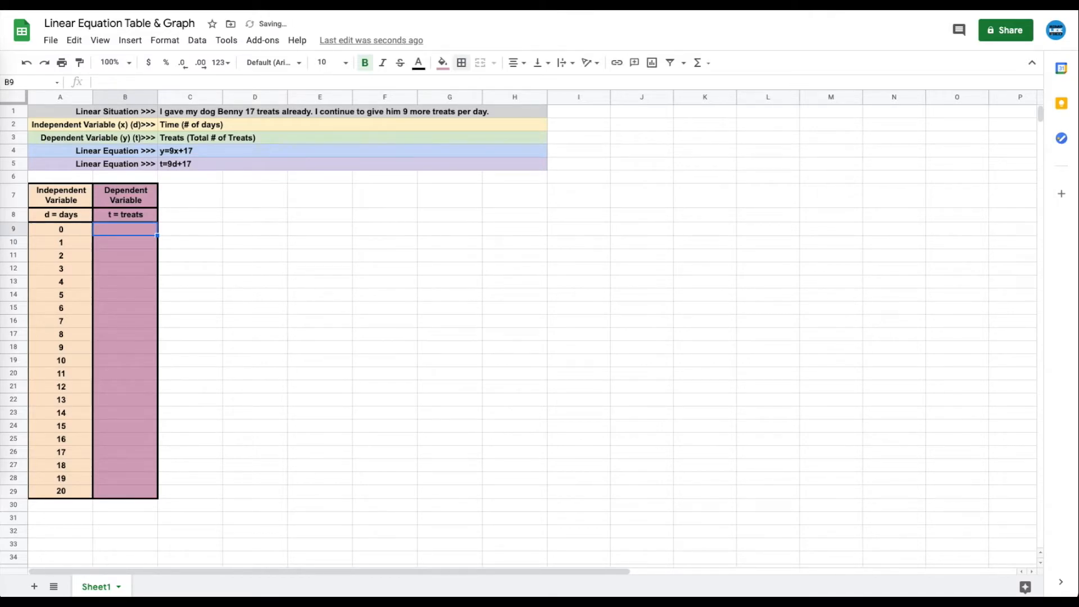
- Enter the formula =9*A9+17 in cell B9 to calculate the treats from the day number
text(=)
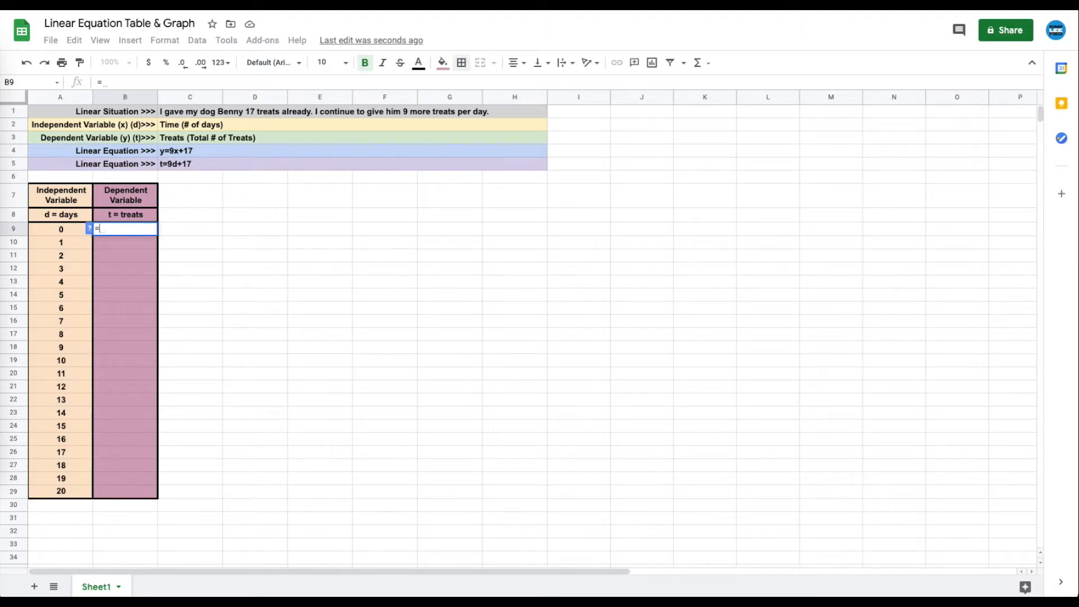
text(9)
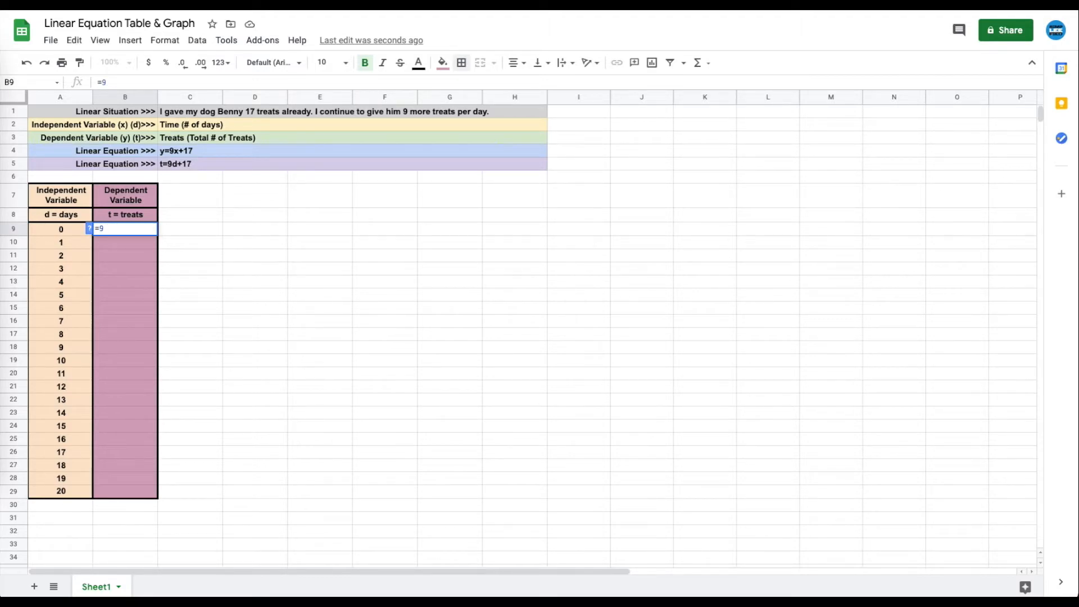
text(*)
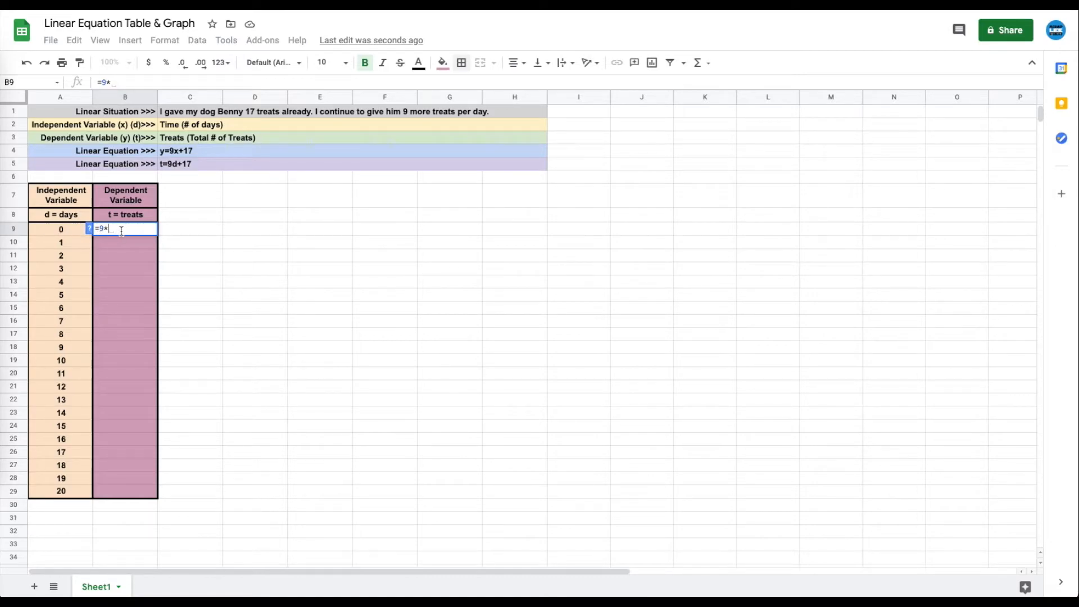
click(59, 231)
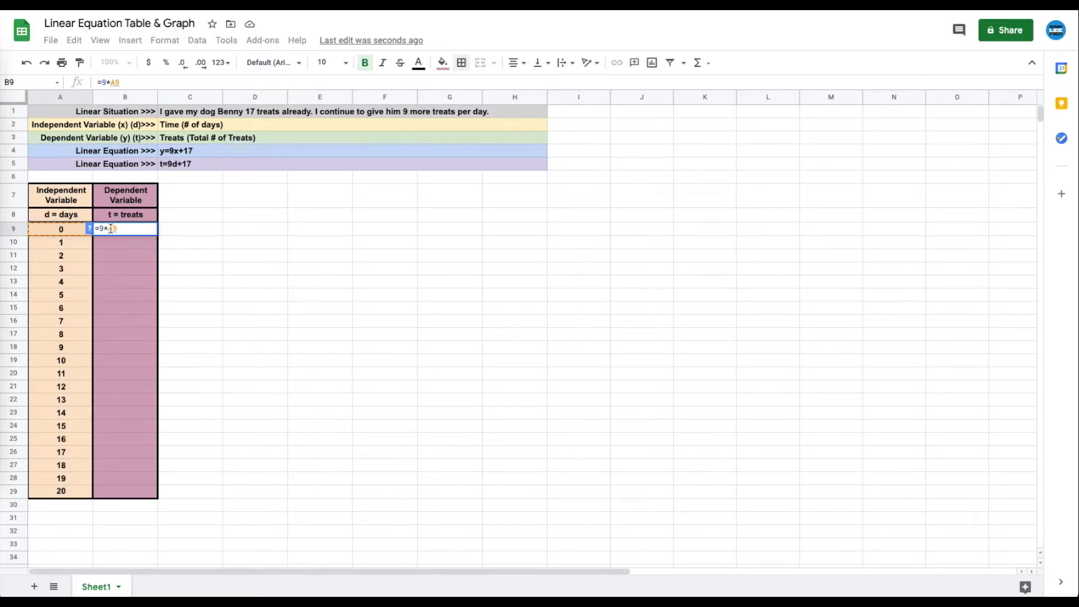
text(+17)
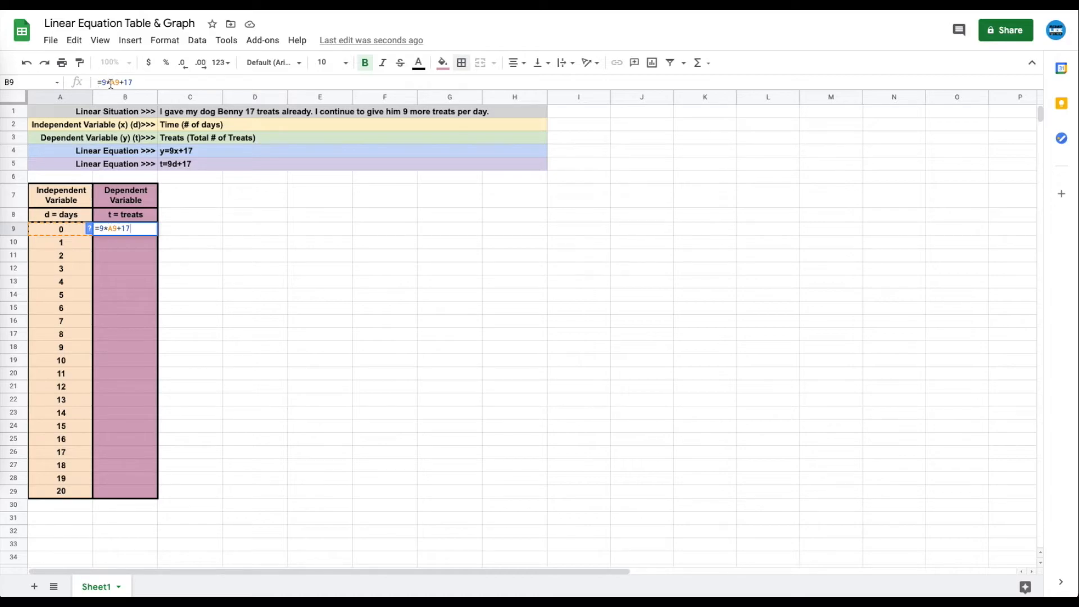
key(Return)
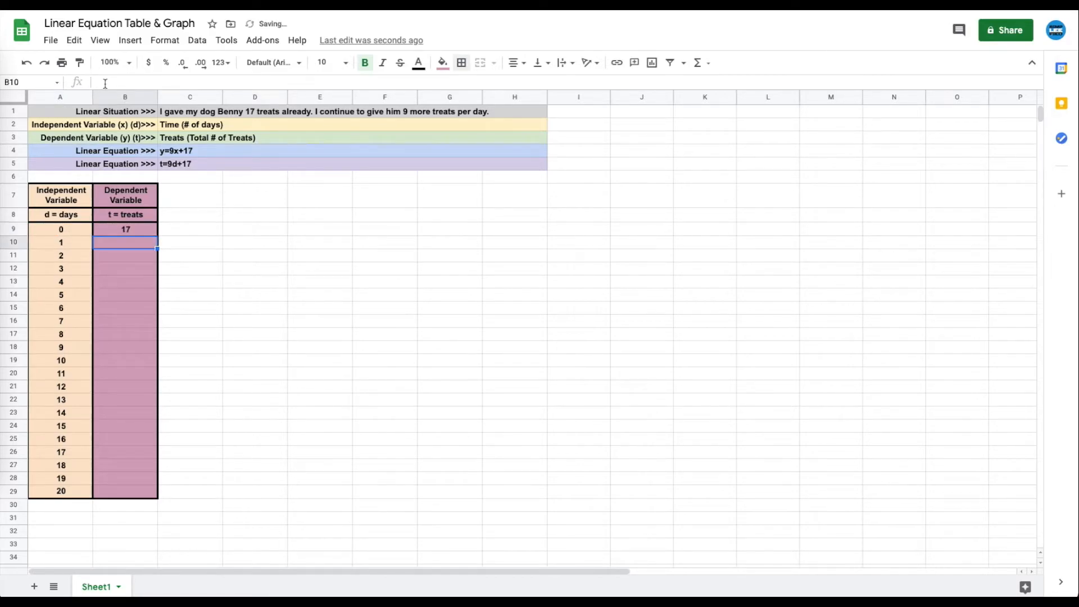
- Review the formula in cell B9 and fill it down through cell B29
click(133, 231)
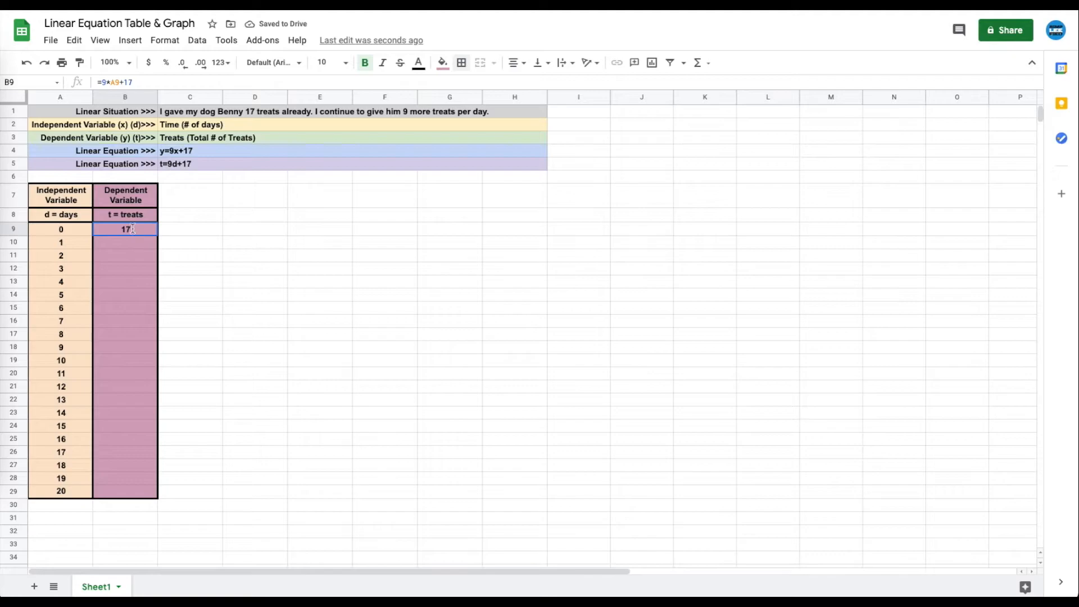
double_click(133, 231)
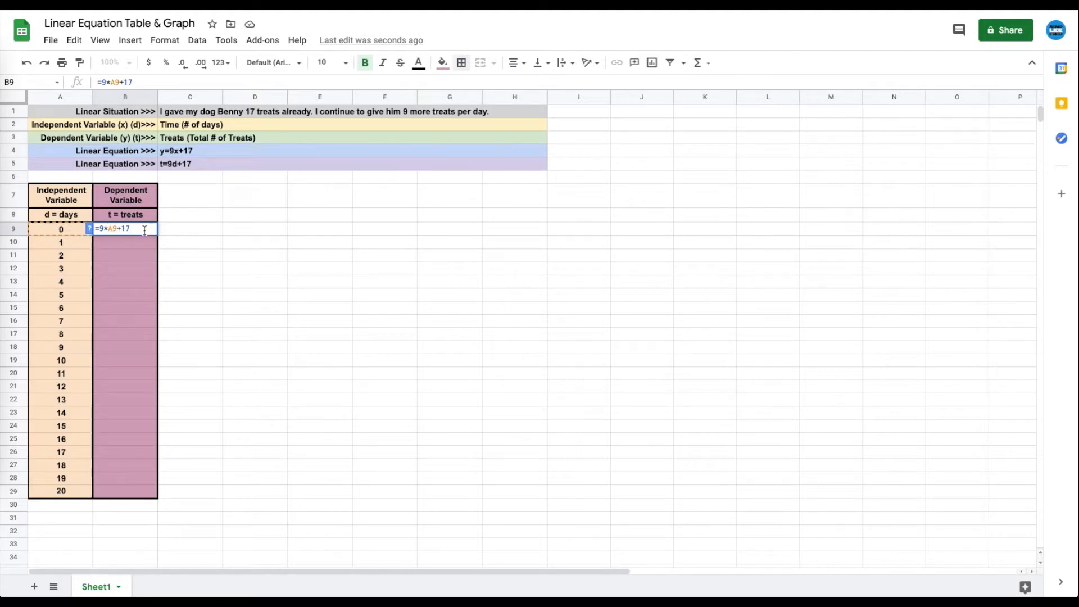
key(Return)
click(142, 231)
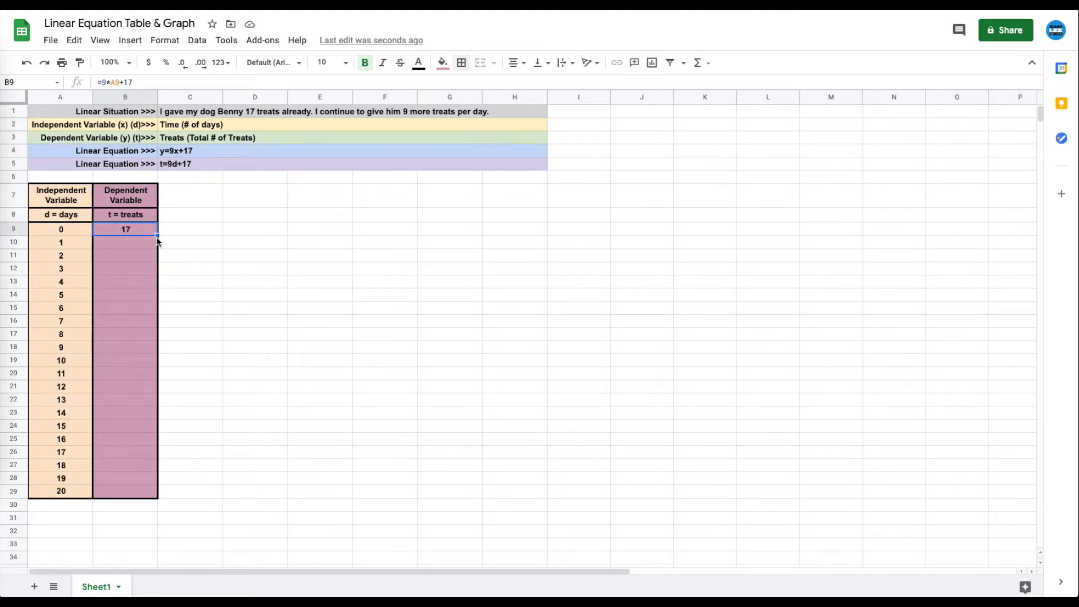
drag(157, 235, 158, 498)
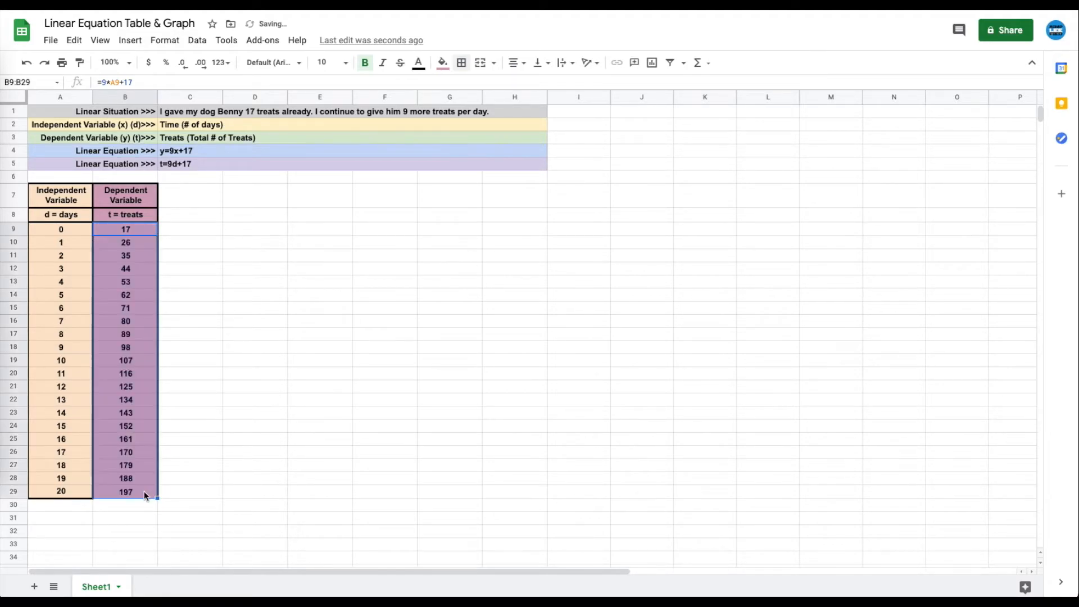
- Examine the filled formulas in cells B9 to B14 to compare which day cell each one references
click(133, 228)
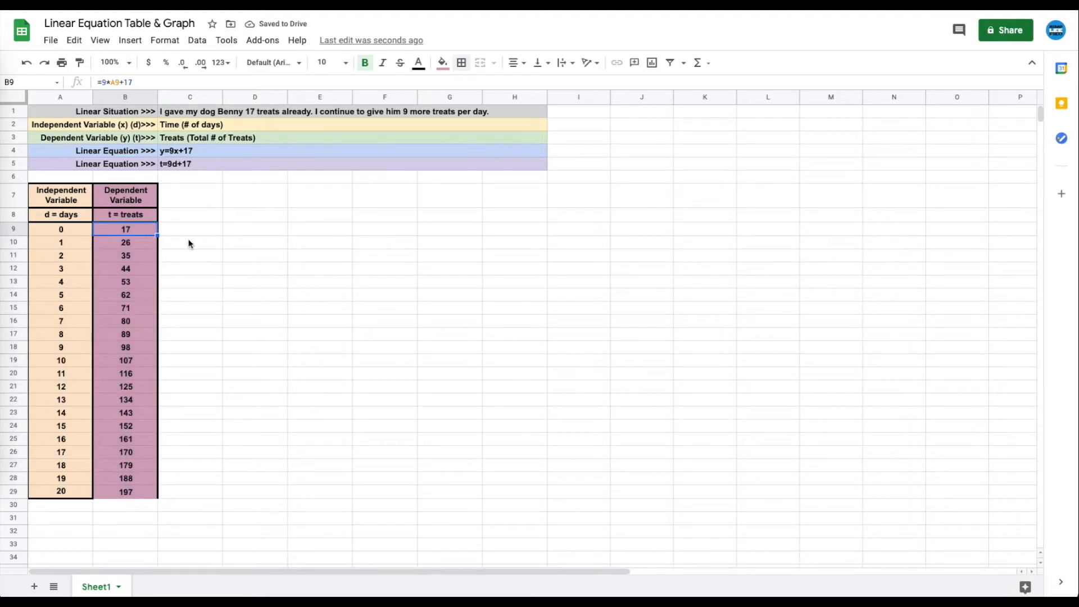
click(126, 242)
click(127, 256)
click(127, 268)
click(129, 282)
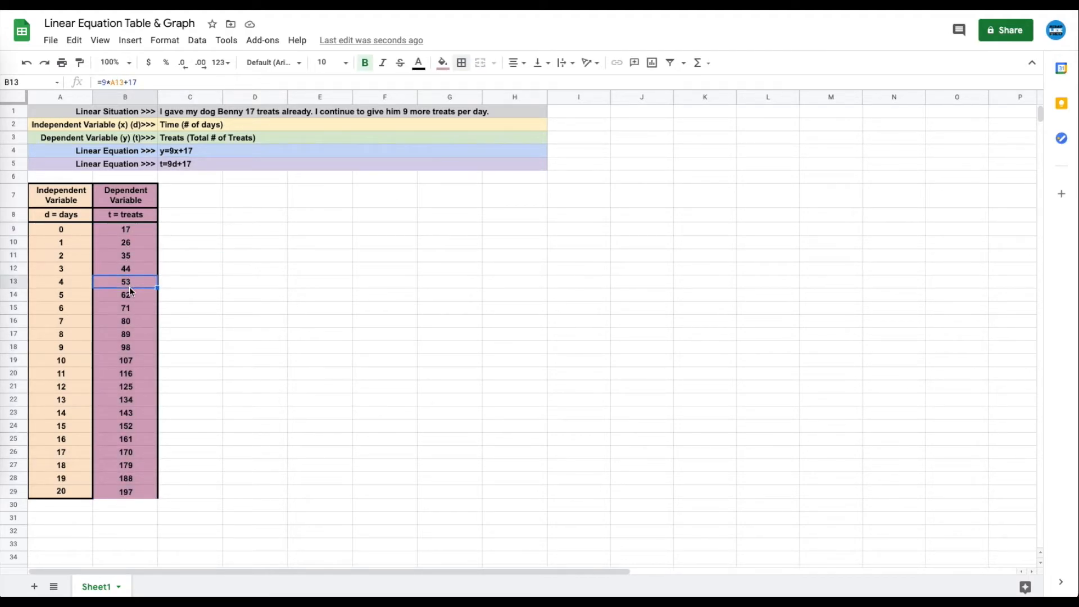
click(130, 227)
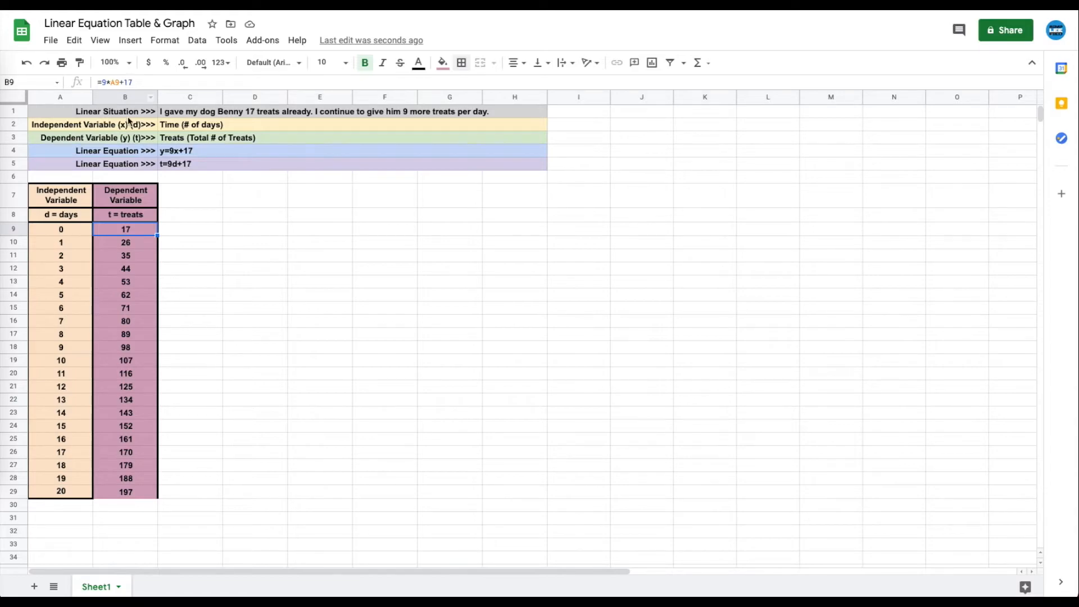
click(130, 243)
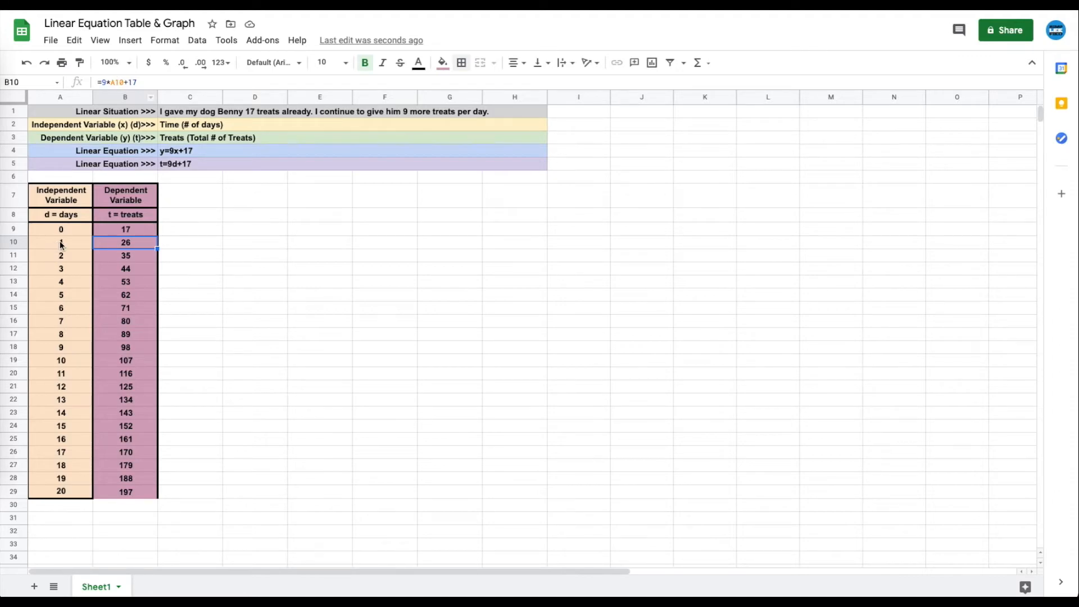
click(130, 255)
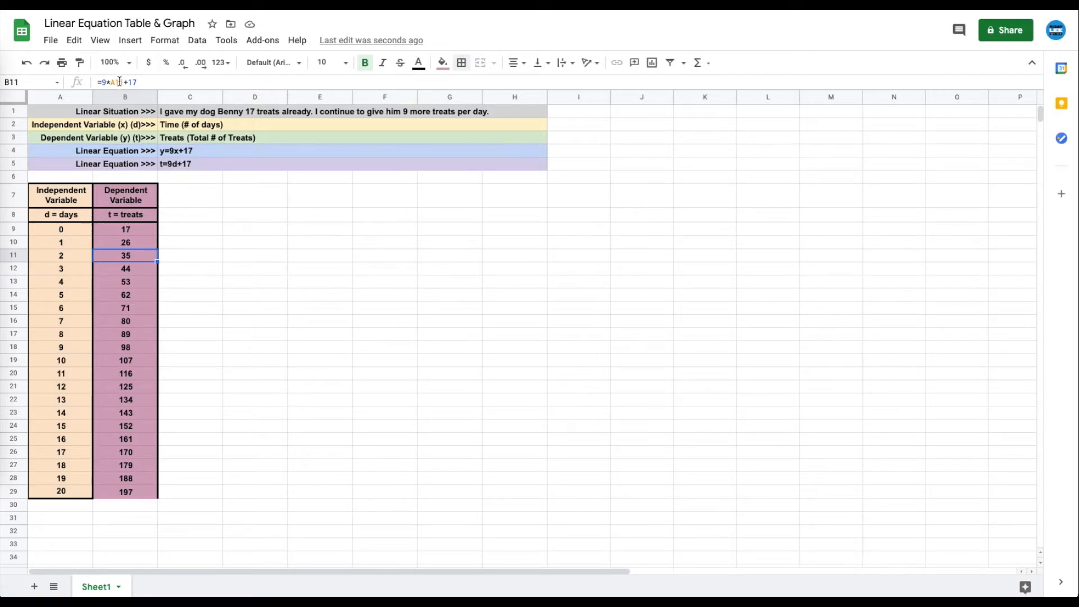
click(126, 271)
click(127, 283)
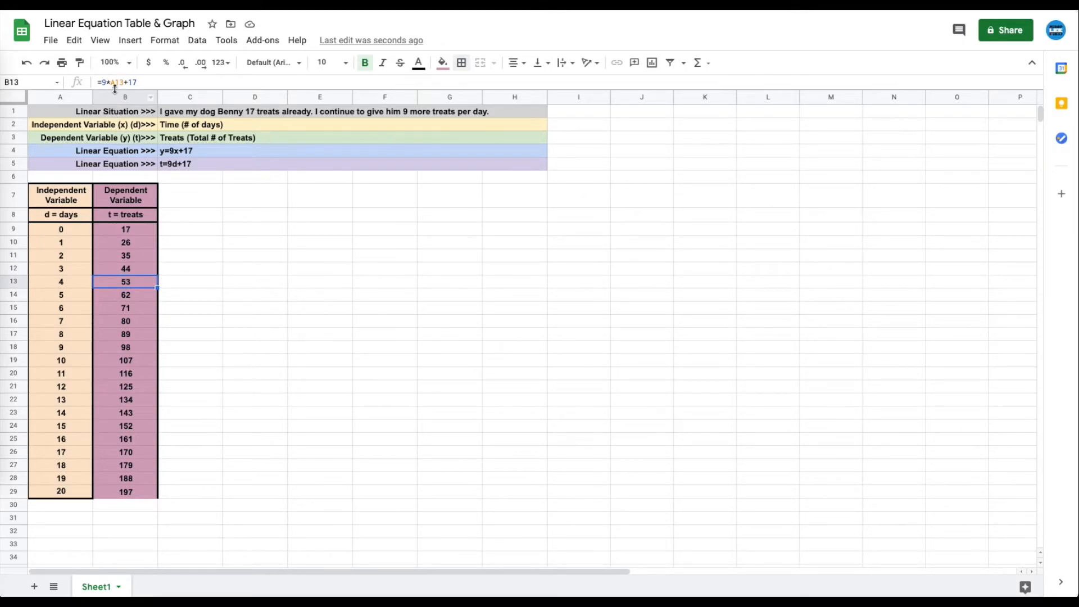
click(129, 295)
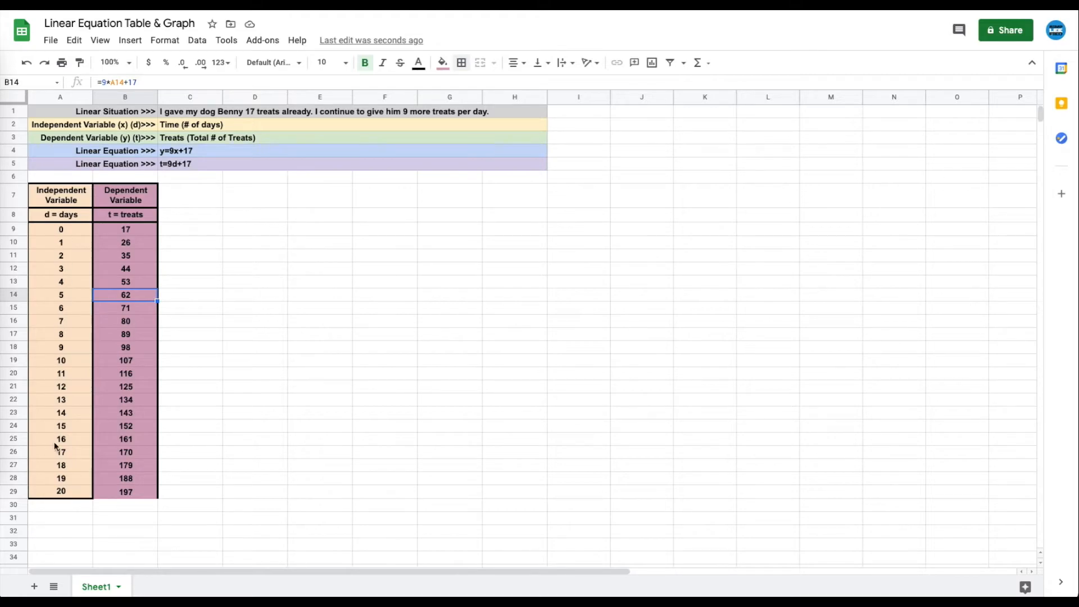
- Test the treats formula by setting the last day value in A29 to 177 and selecting B29
click(65, 493)
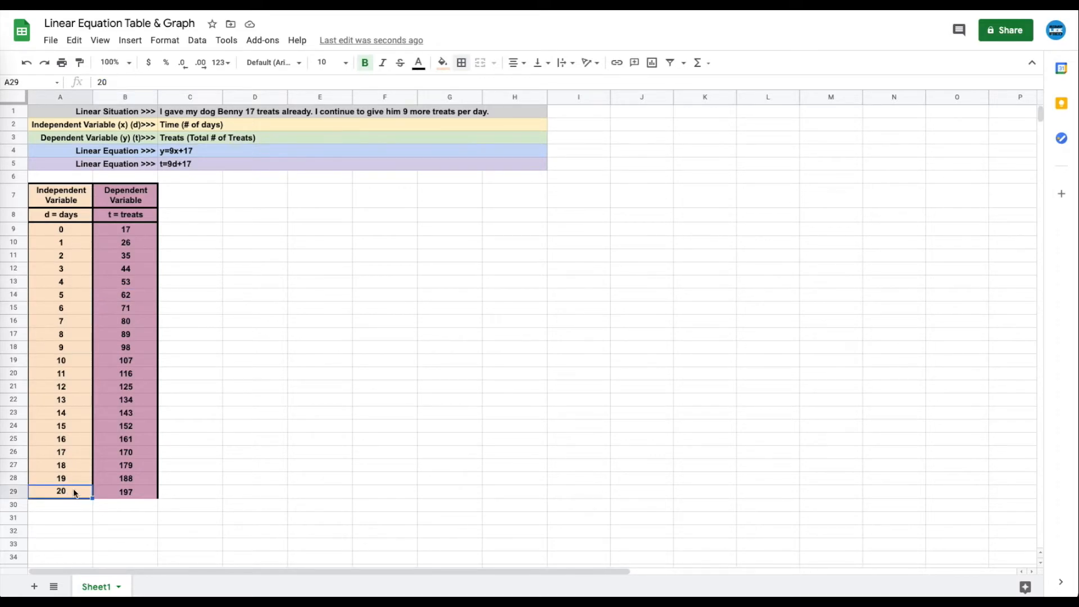
text(177)
key(Return)
click(123, 492)
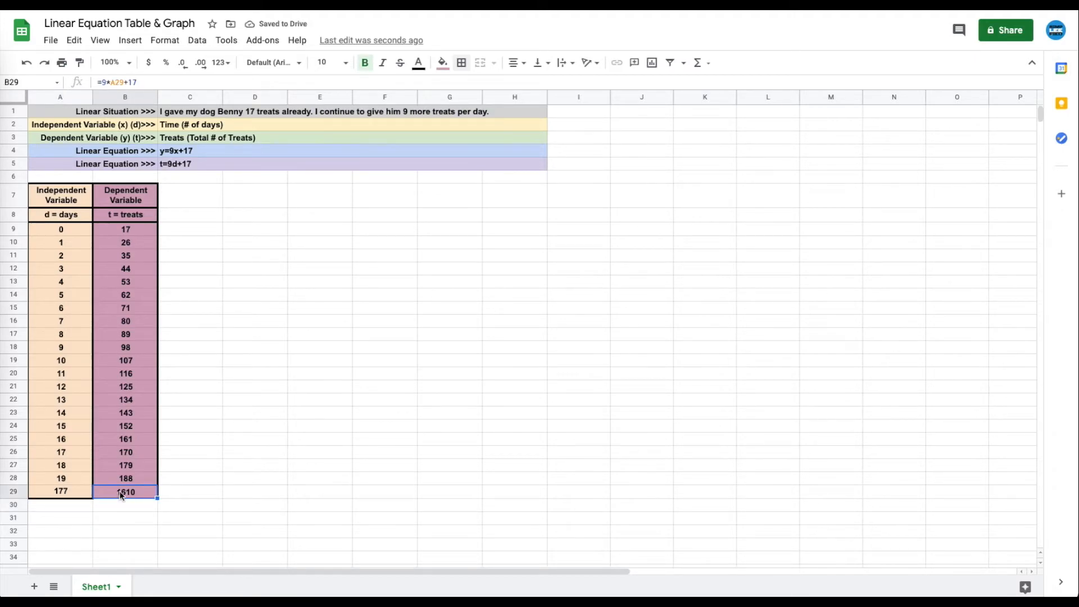
- Set the day value in A29 to 642 and check the calculated treats in B29
click(79, 493)
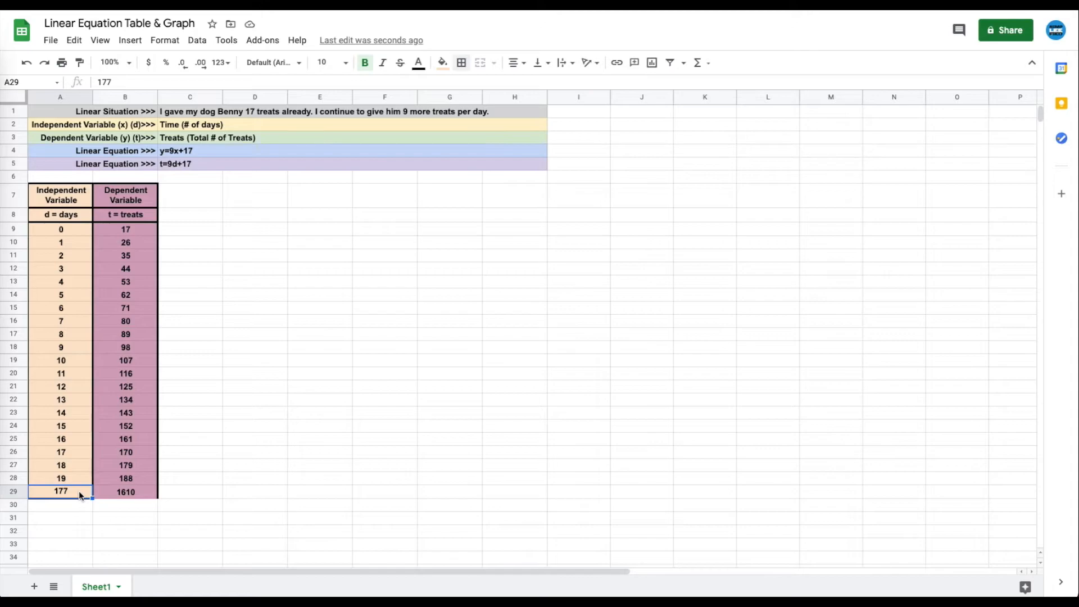
text(642)
key(Return)
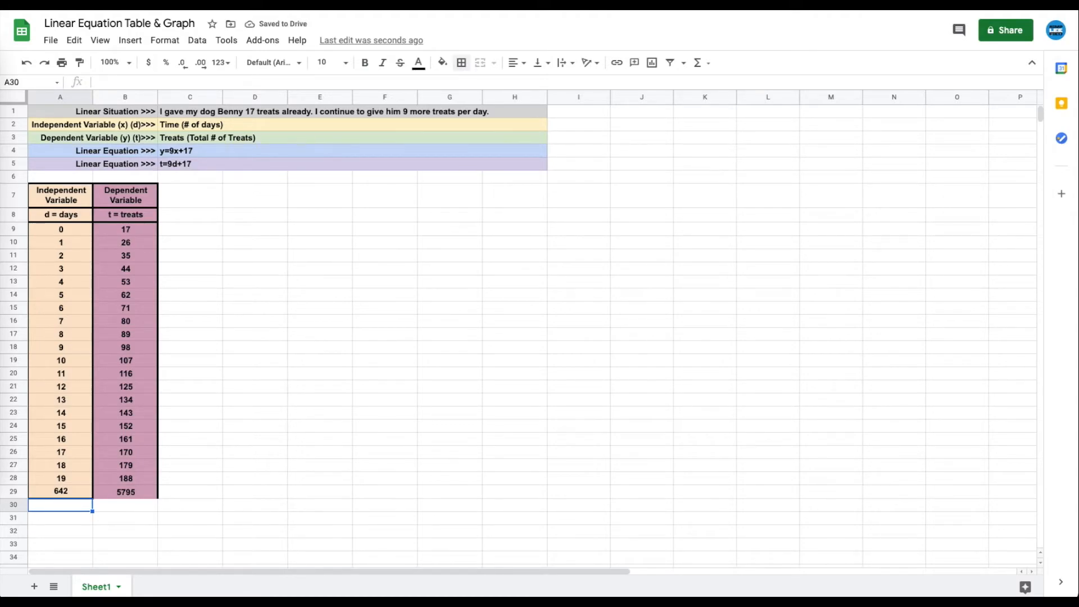
click(120, 495)
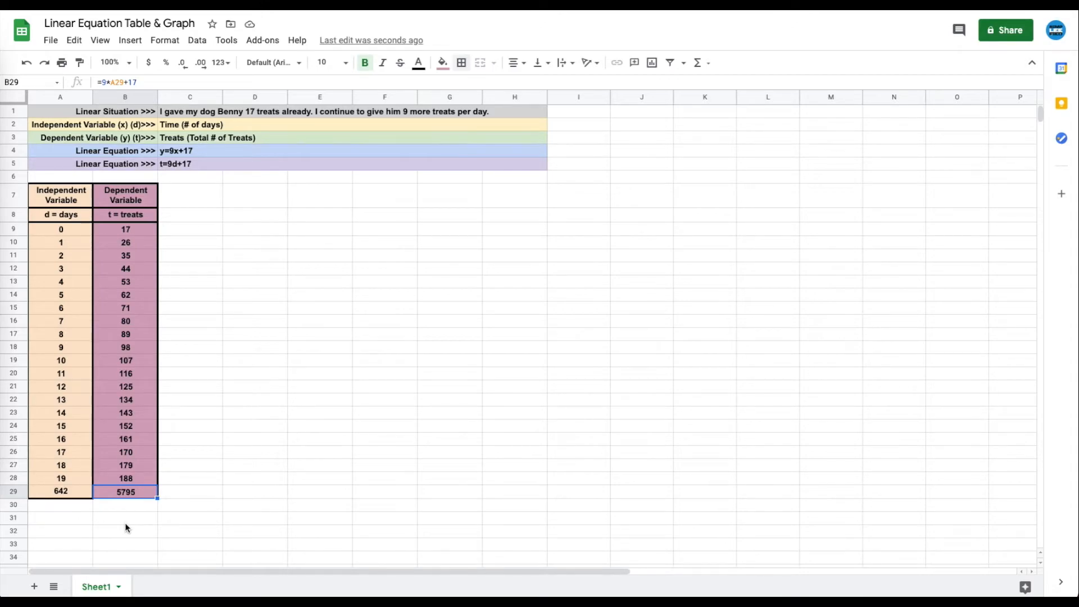
- Replace the day value in A29 with 794 as another test of the formula
click(67, 491)
double_click(68, 490)
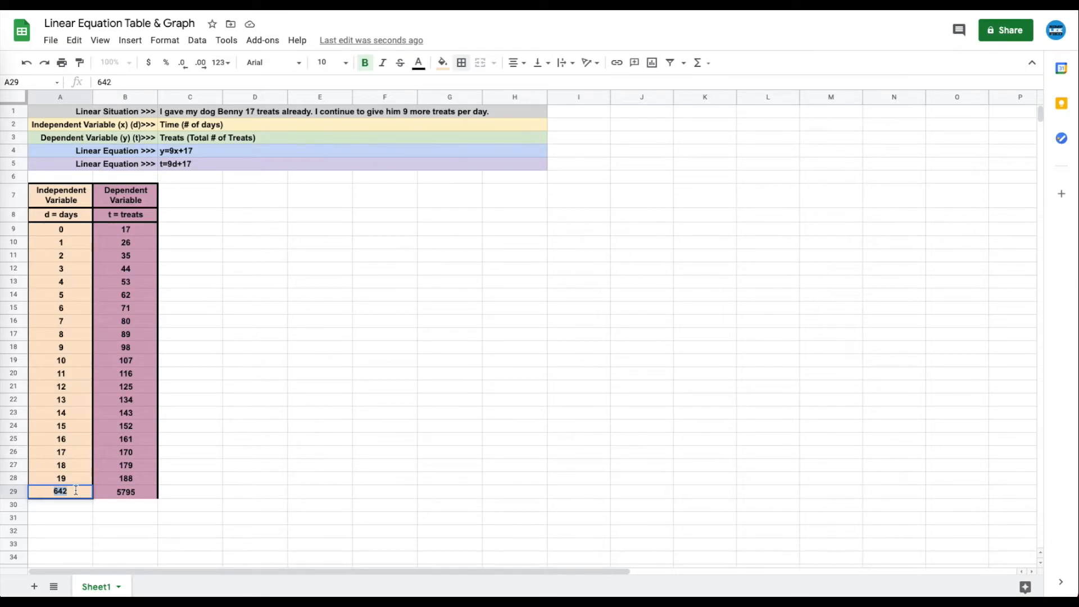
text(794)
key(Return)
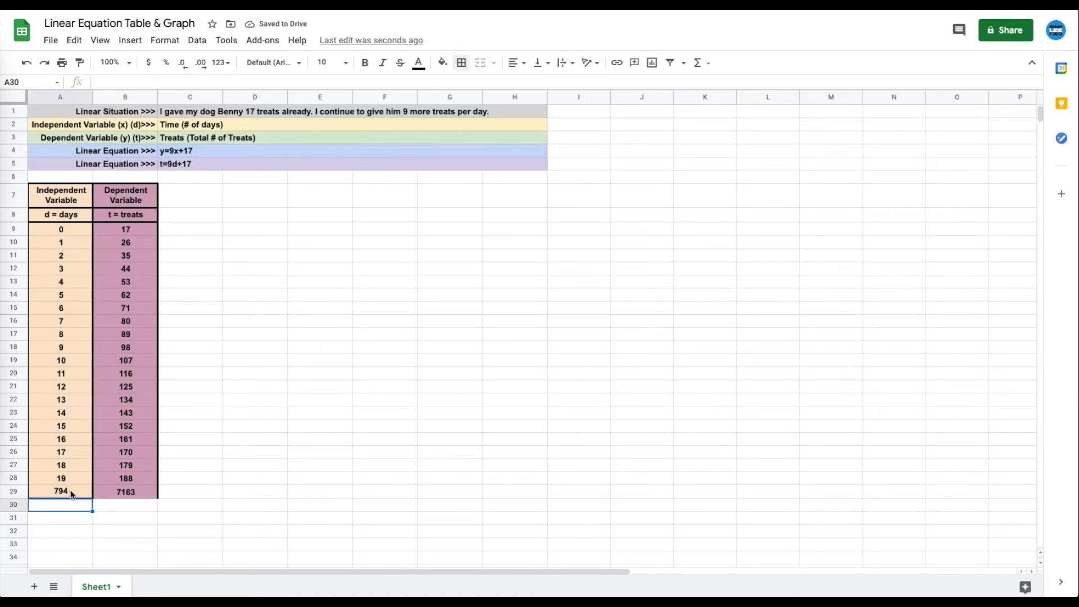
- Set the last day value in cell A29 back to 20
drag(71, 494, 117, 495)
text(20)
key(Return)
click(251, 504)
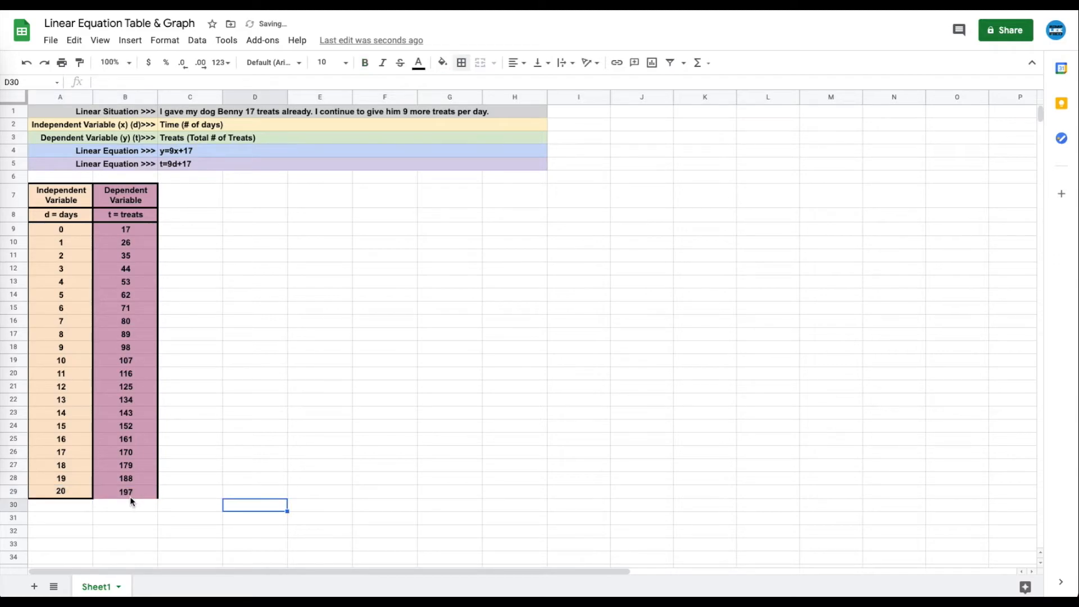
- Add a bottom border to the table range A7:B29 and deselect it
drag(67, 202, 142, 494)
click(462, 63)
click(511, 106)
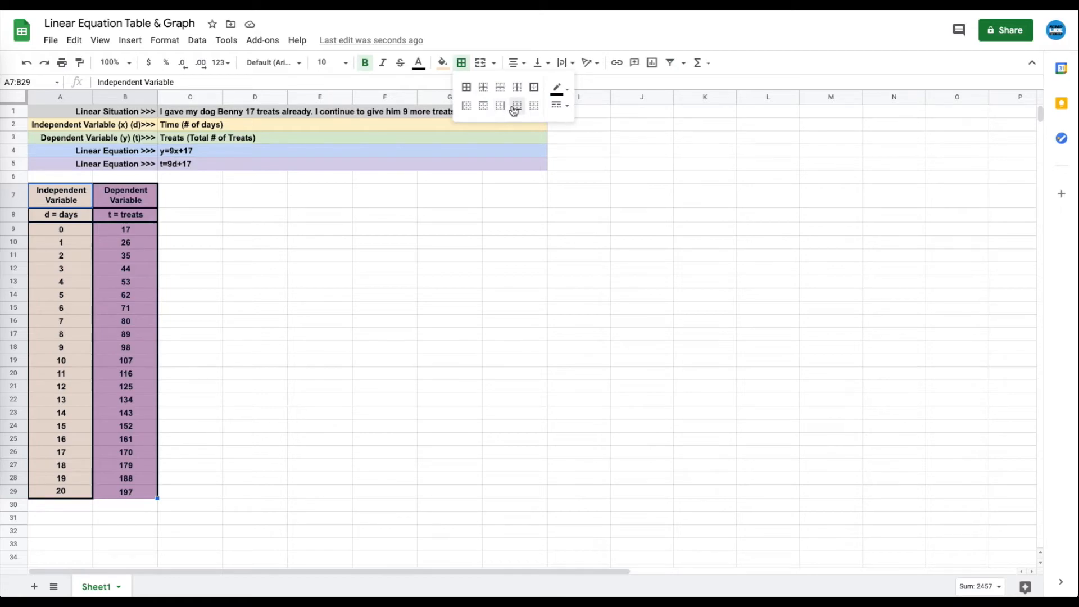
click(384, 347)
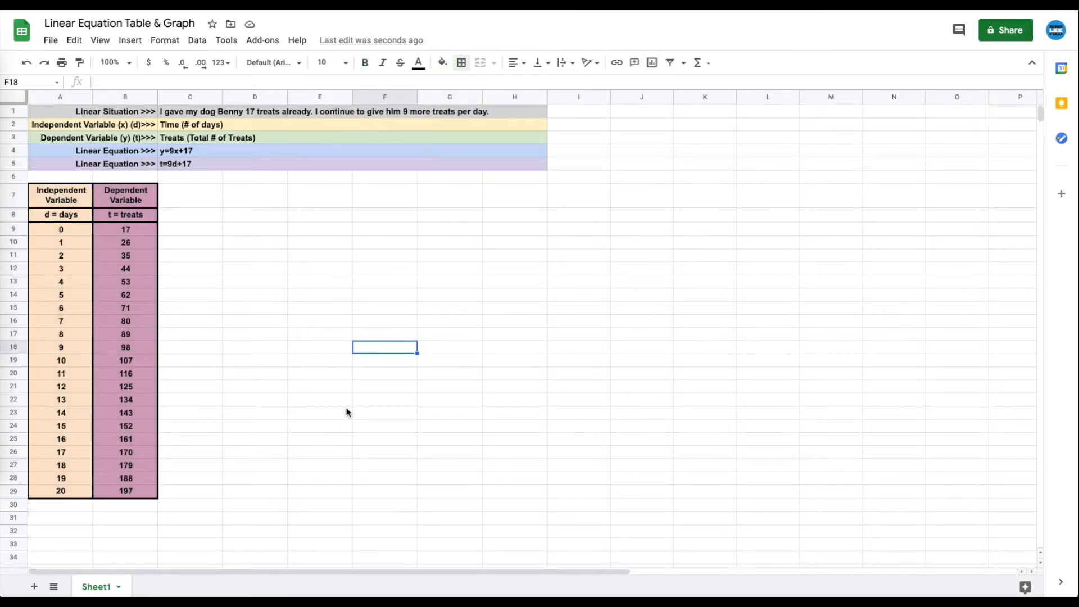
- Insert a chart from the table range A7:B29 and open its chart type choices
drag(56, 196, 152, 490)
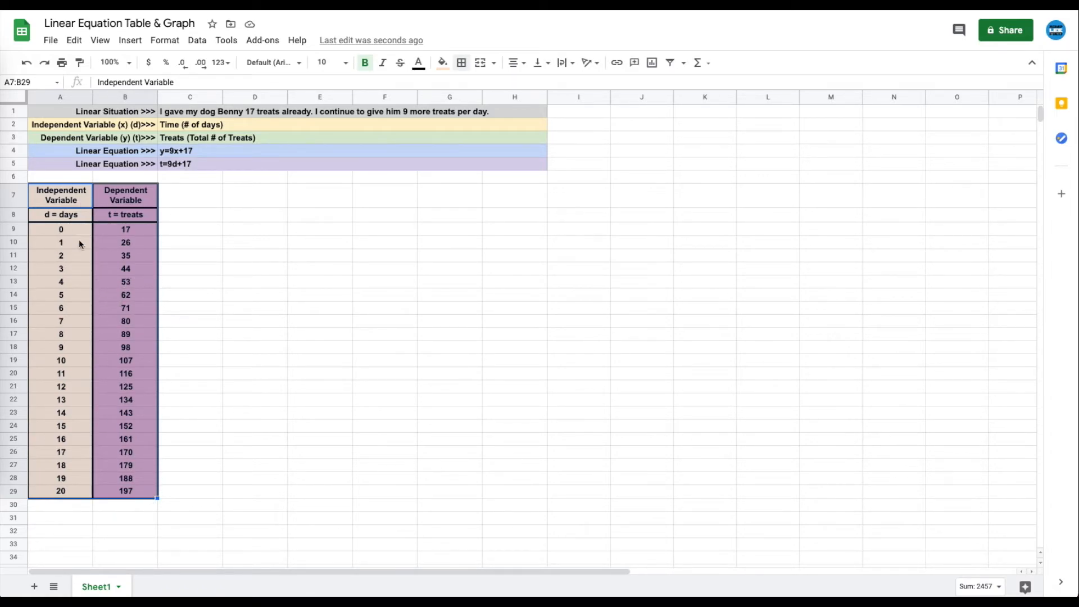
click(131, 40)
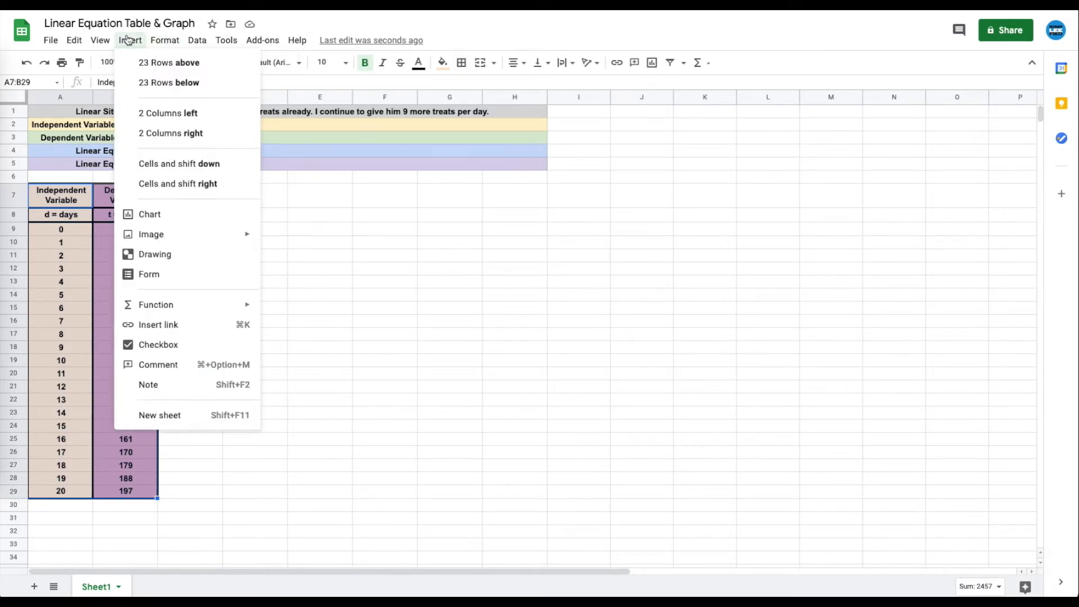
click(154, 217)
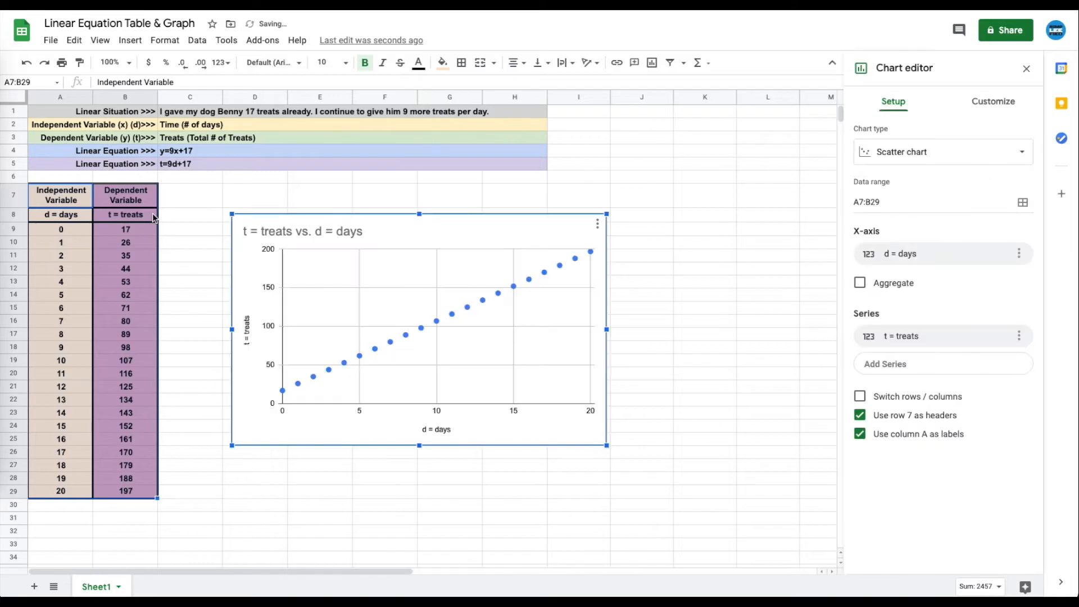
click(884, 157)
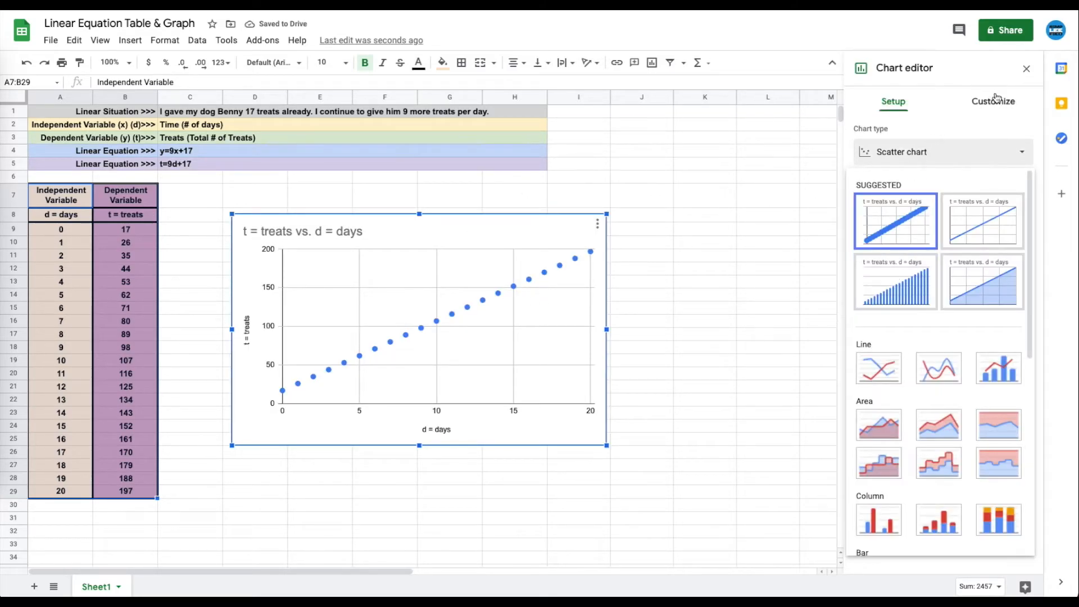
- Browse the available chart types and switch the scatter chart to a line chart
click(872, 152)
click(872, 151)
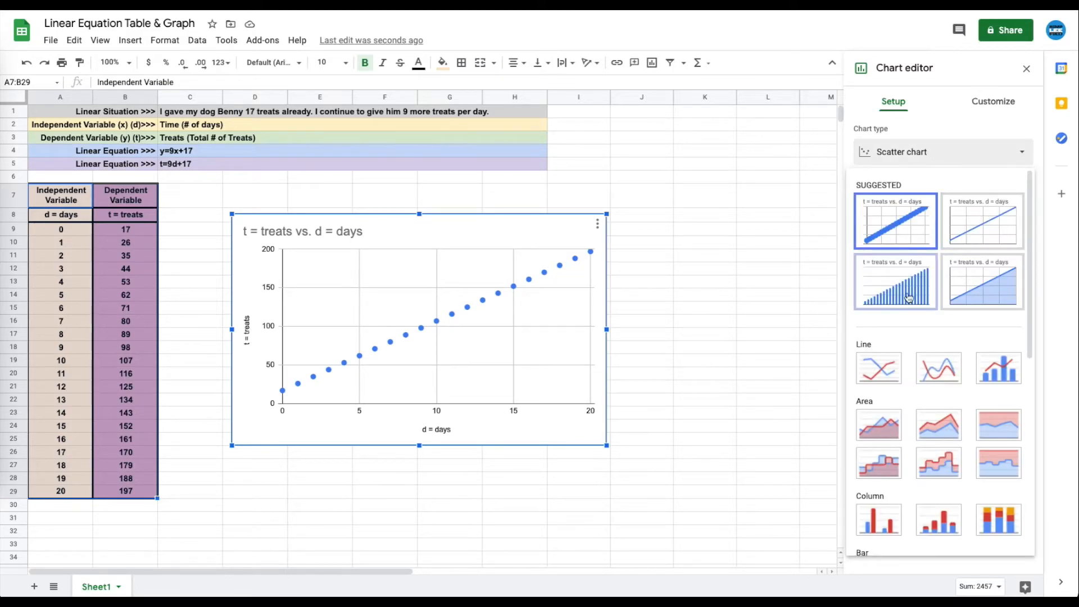
scroll(910, 388, down, 6)
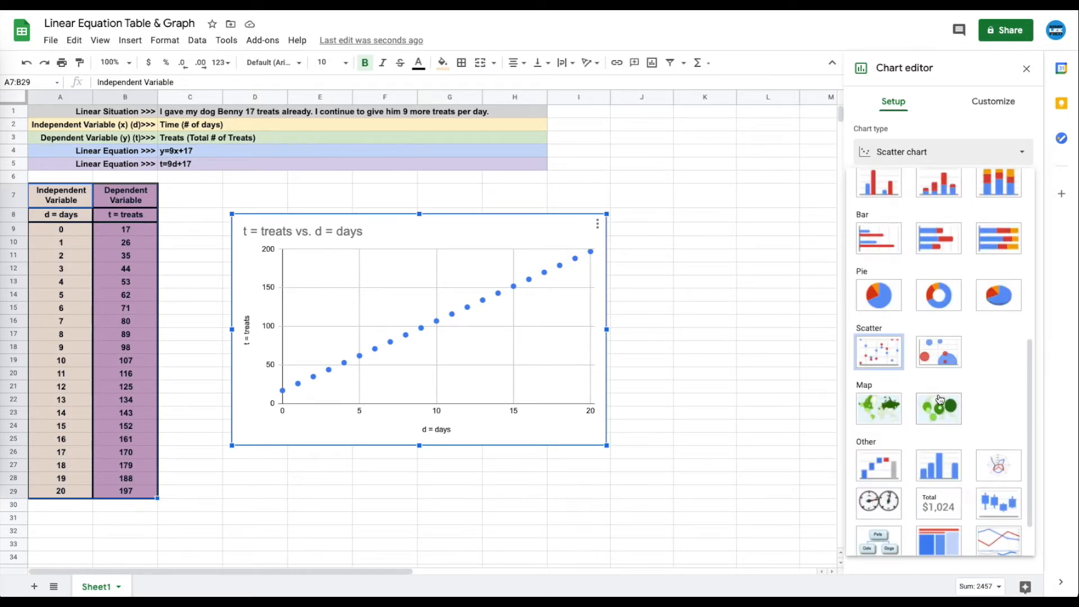
scroll(919, 402, down, 1)
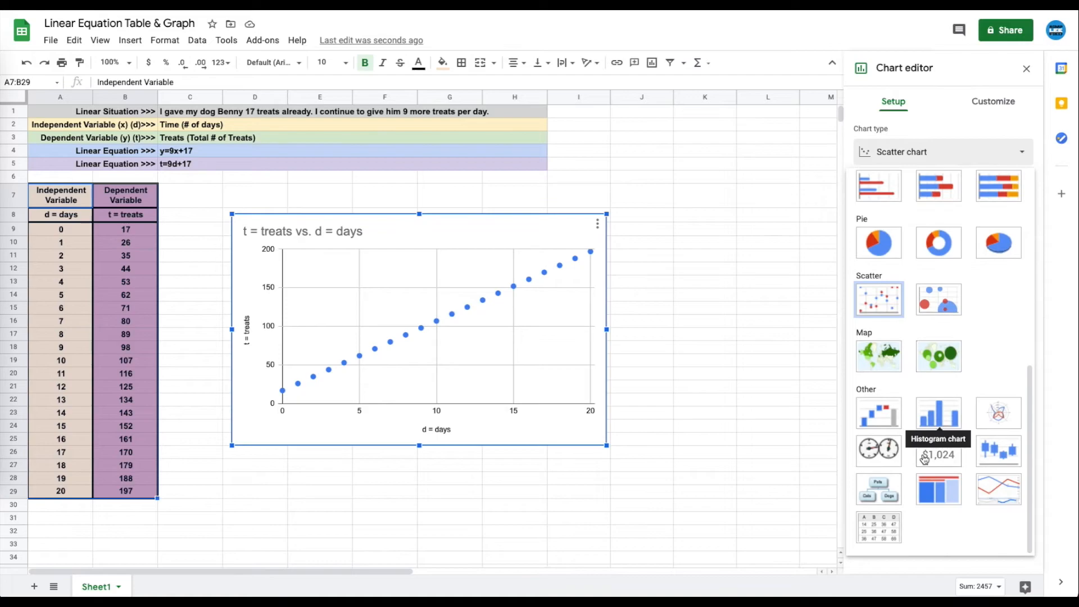
scroll(916, 434, up, 6)
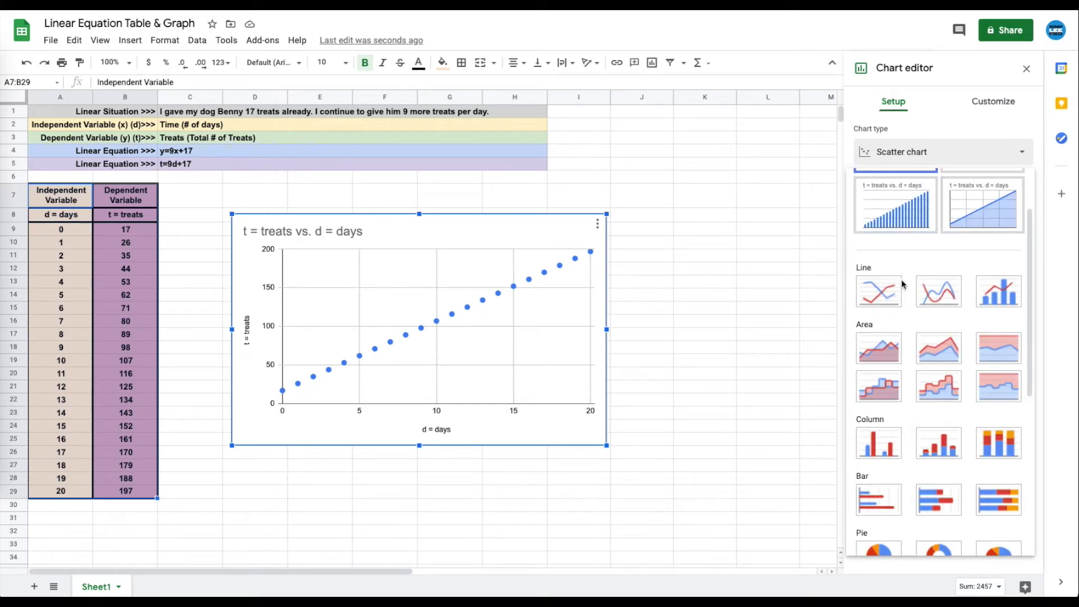
click(885, 297)
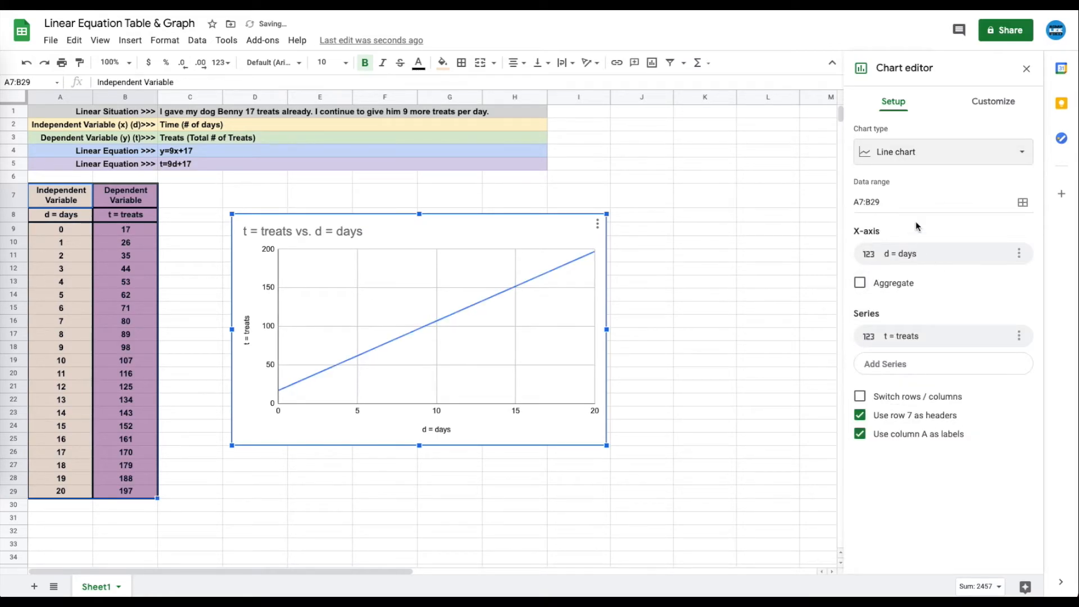
- Try the smooth line, combo and area chart types on the treats data
click(917, 151)
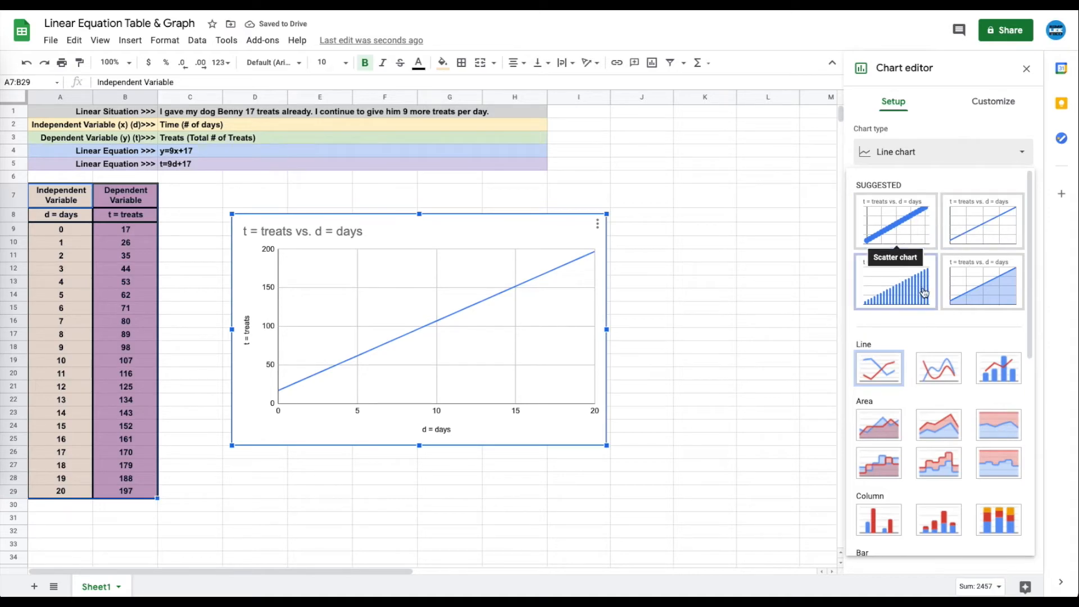
click(943, 374)
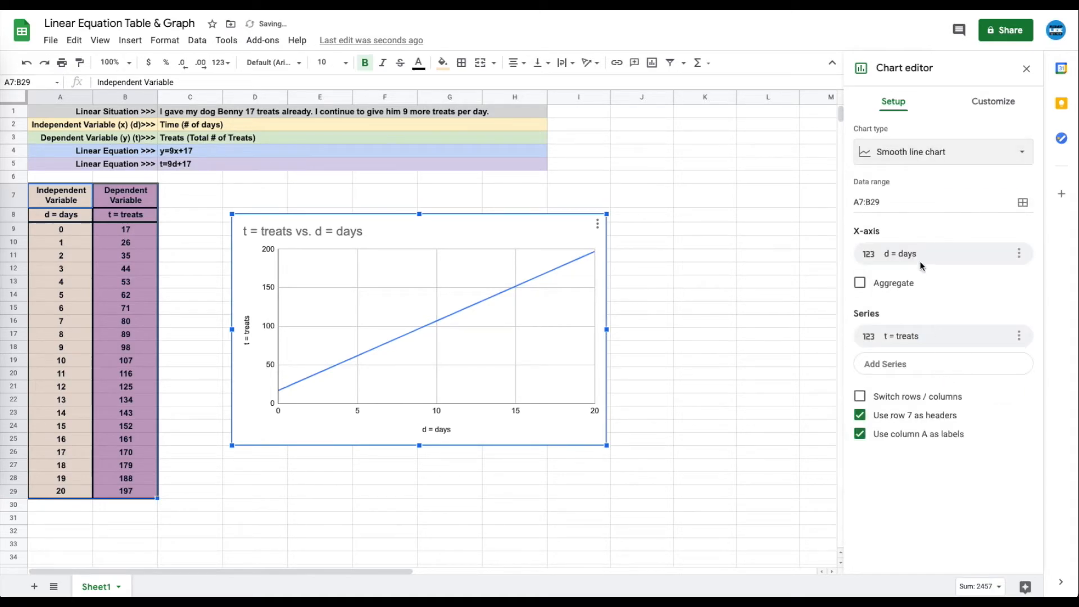
click(917, 161)
click(1001, 371)
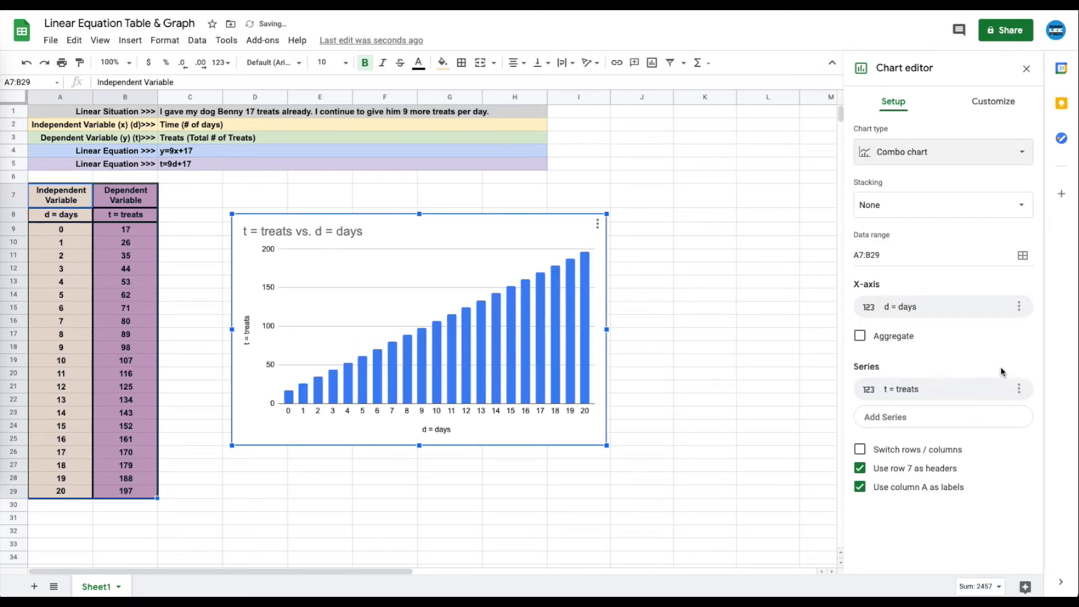
click(931, 160)
click(880, 430)
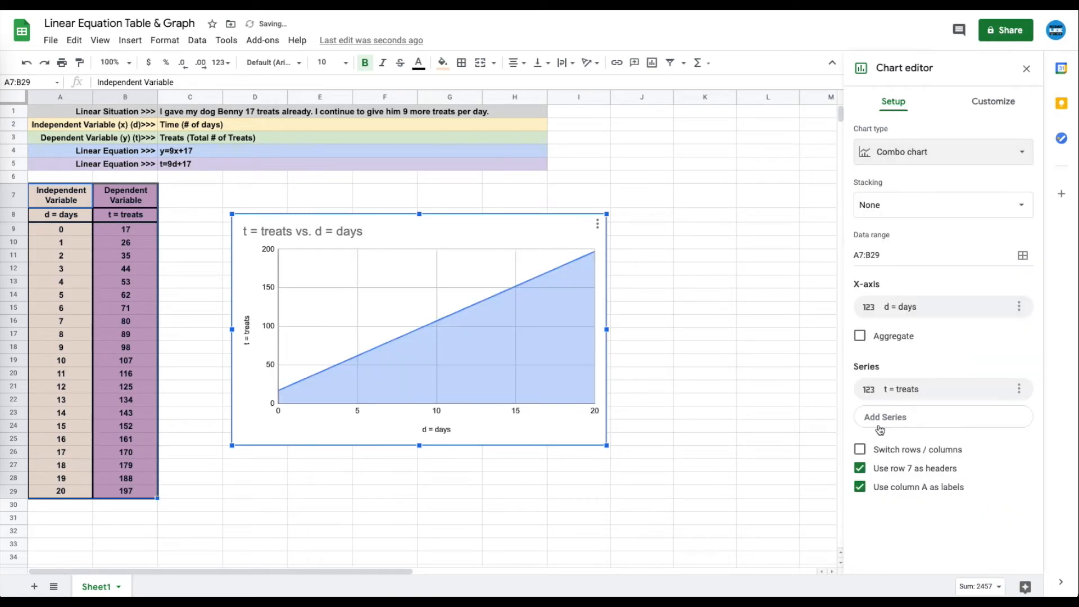
- Set the chart type back to scatter chart and move the chart up and closer to the data table
click(911, 157)
scroll(977, 414, down, 5)
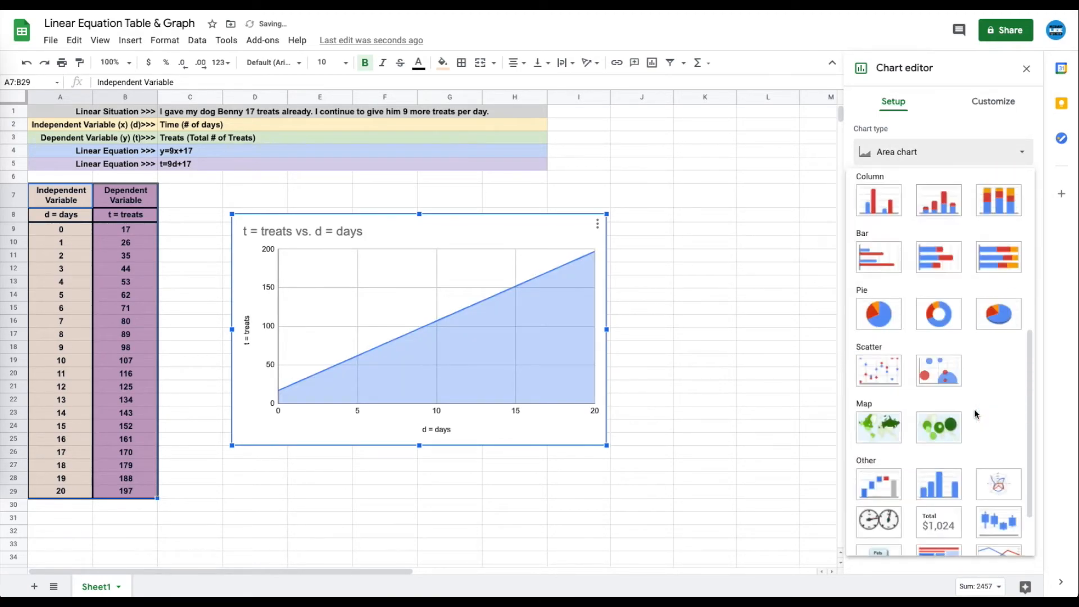
scroll(977, 414, down, 2)
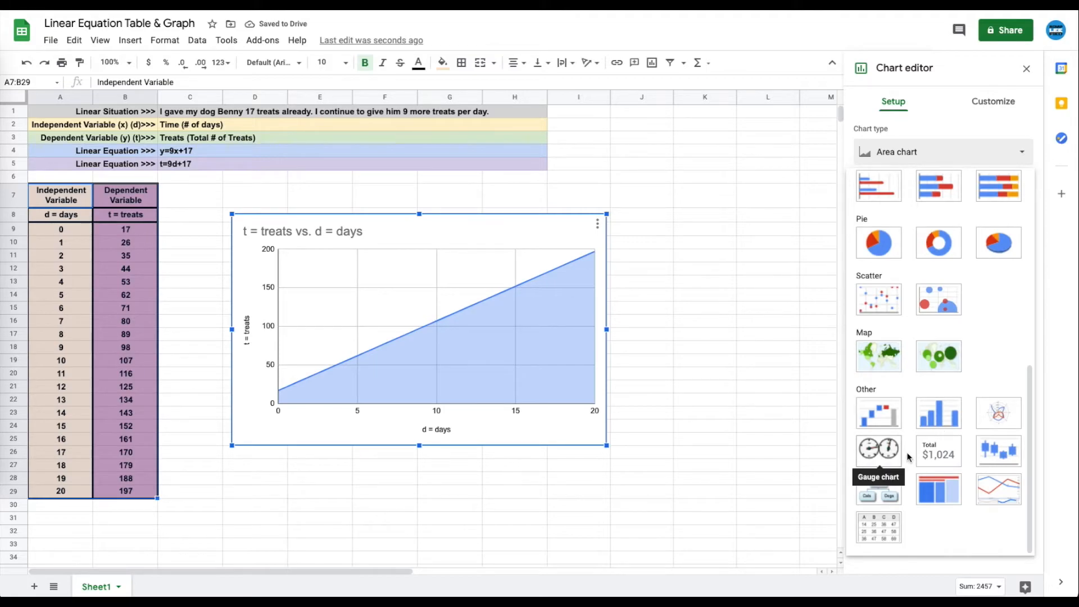
click(879, 315)
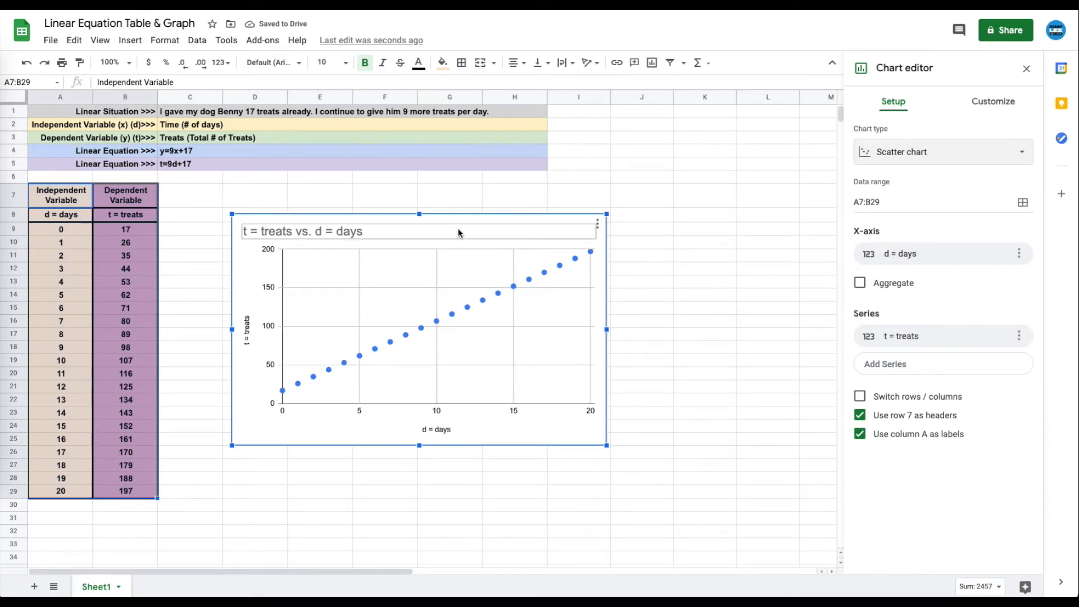
drag(461, 224, 416, 205)
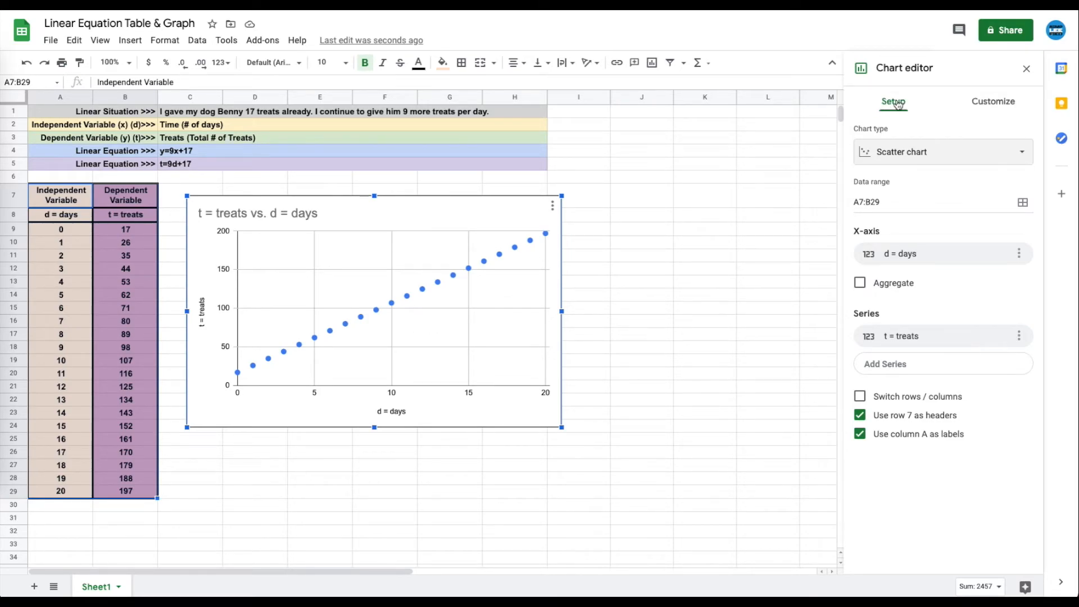
- Try a light gray background color on the chart, followed by another palette color
click(1006, 103)
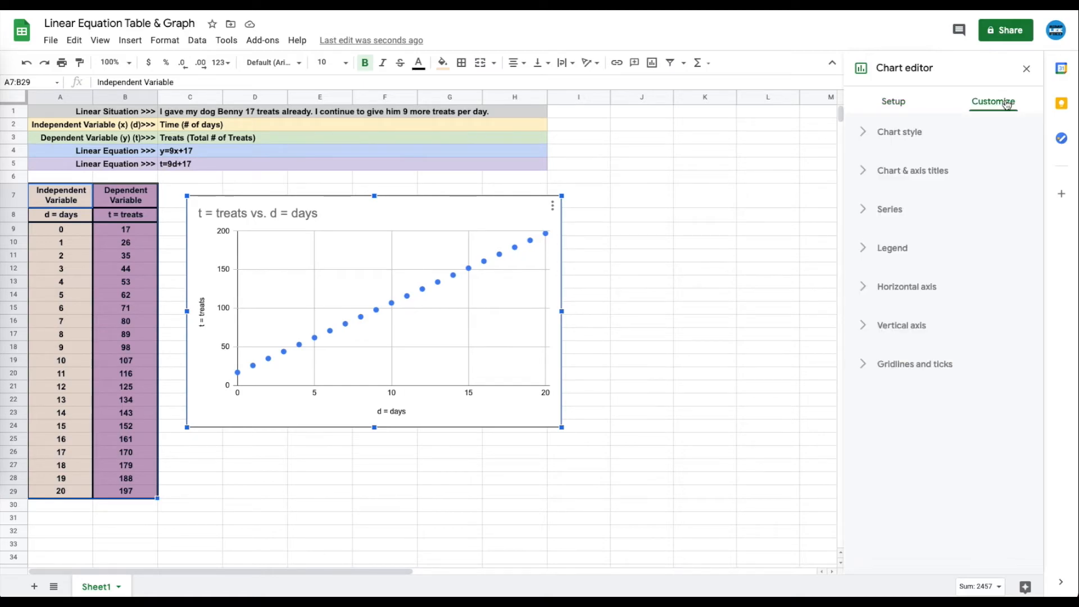
click(868, 135)
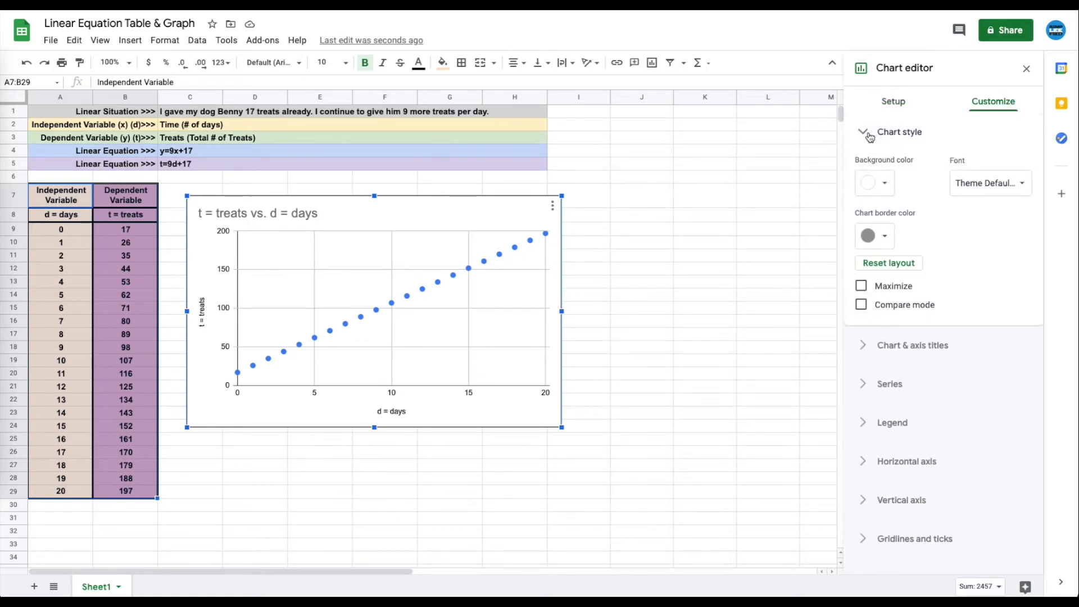
click(875, 182)
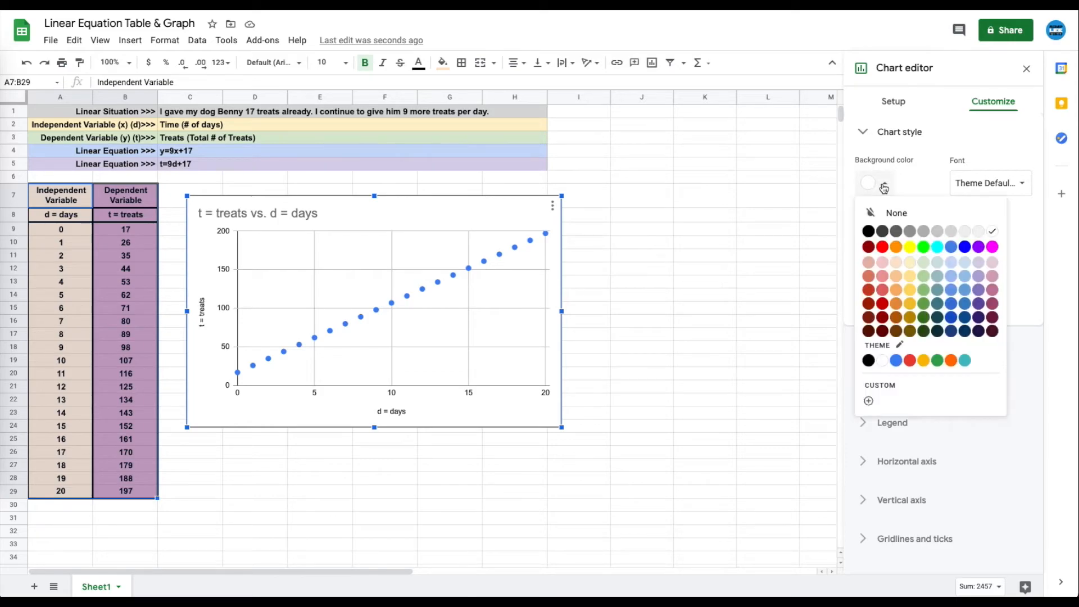
click(950, 236)
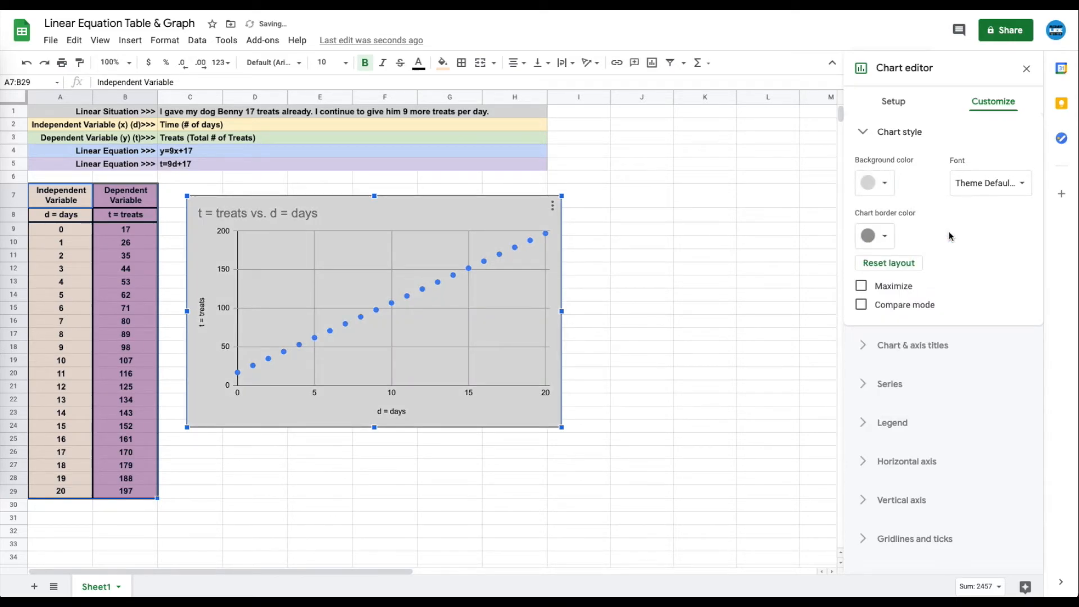
click(885, 183)
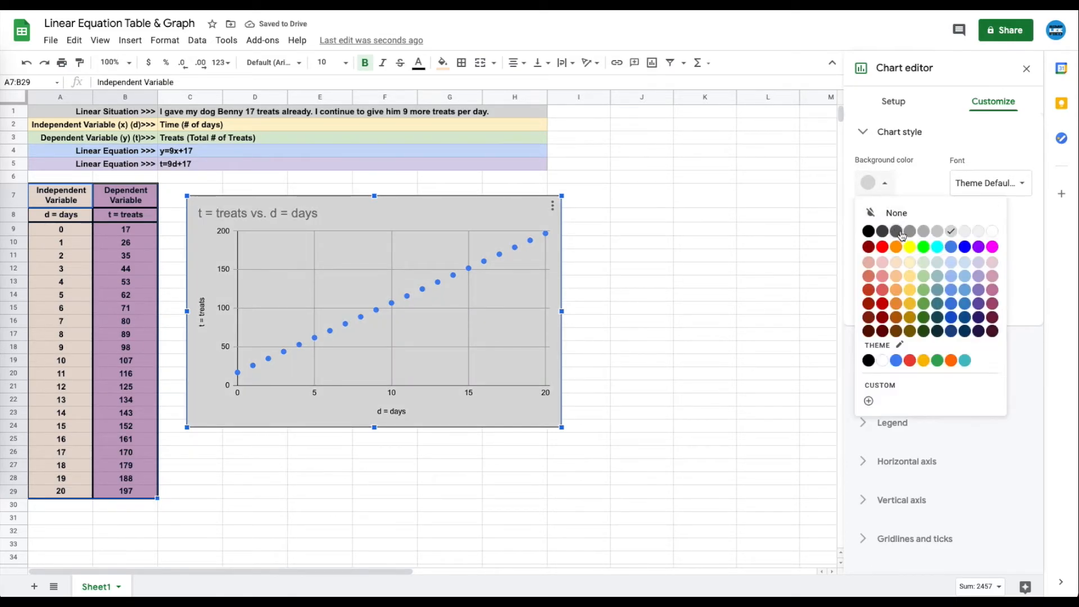
click(909, 287)
- Set the chart's background color to None and undo the last two changes
click(887, 186)
click(895, 213)
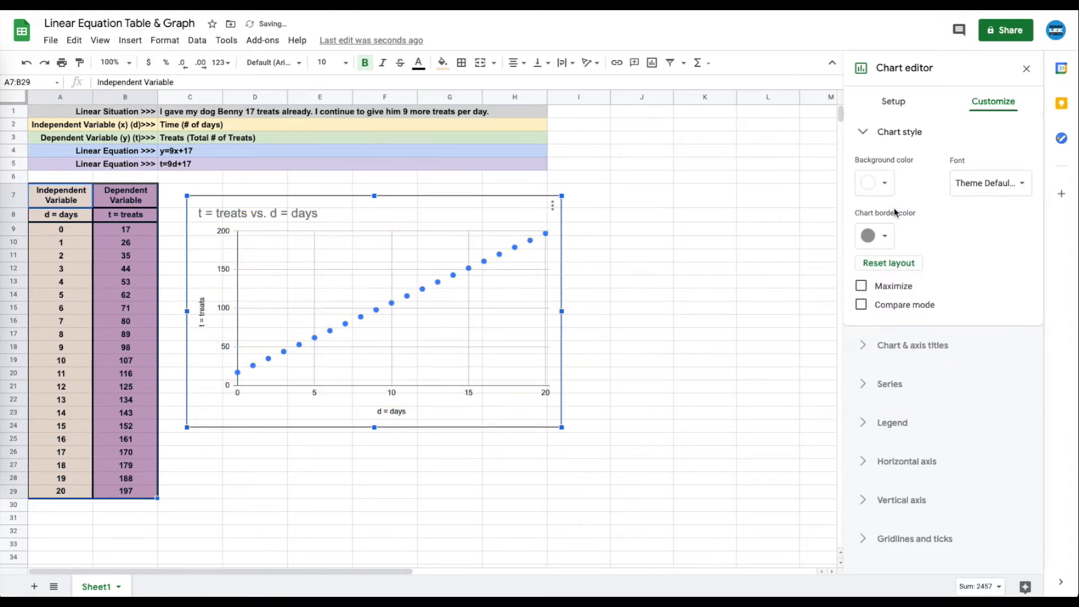
click(868, 188)
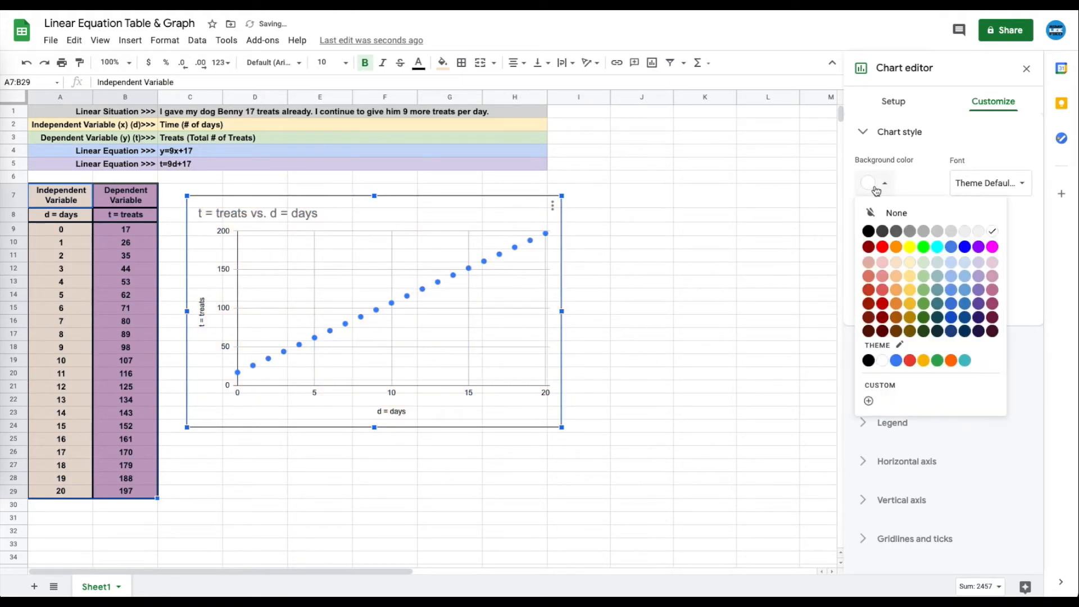
click(889, 211)
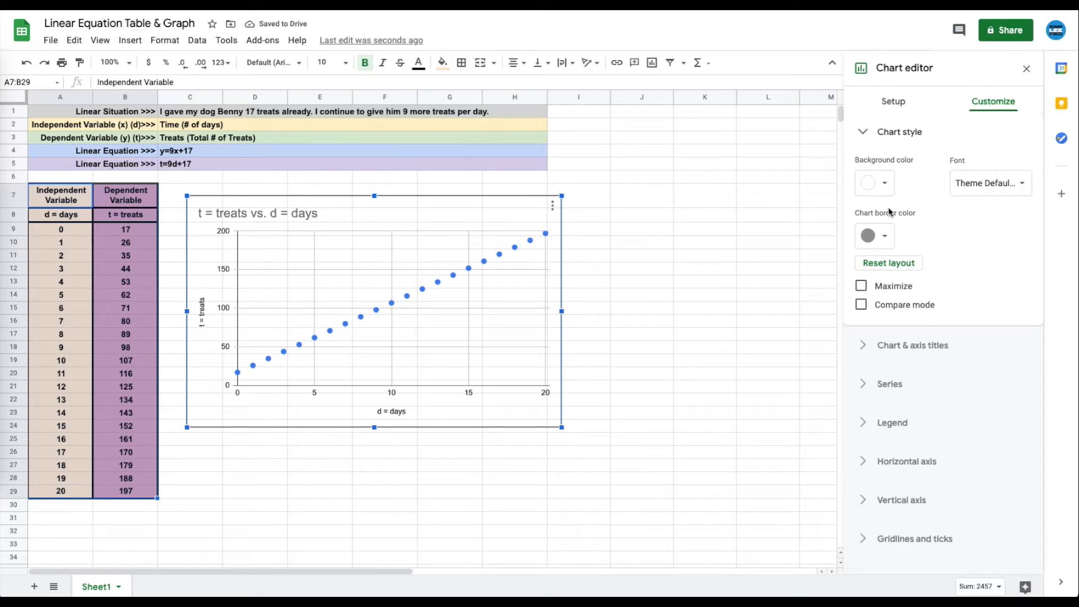
key(ctrl+z)
key(ctrl+z)
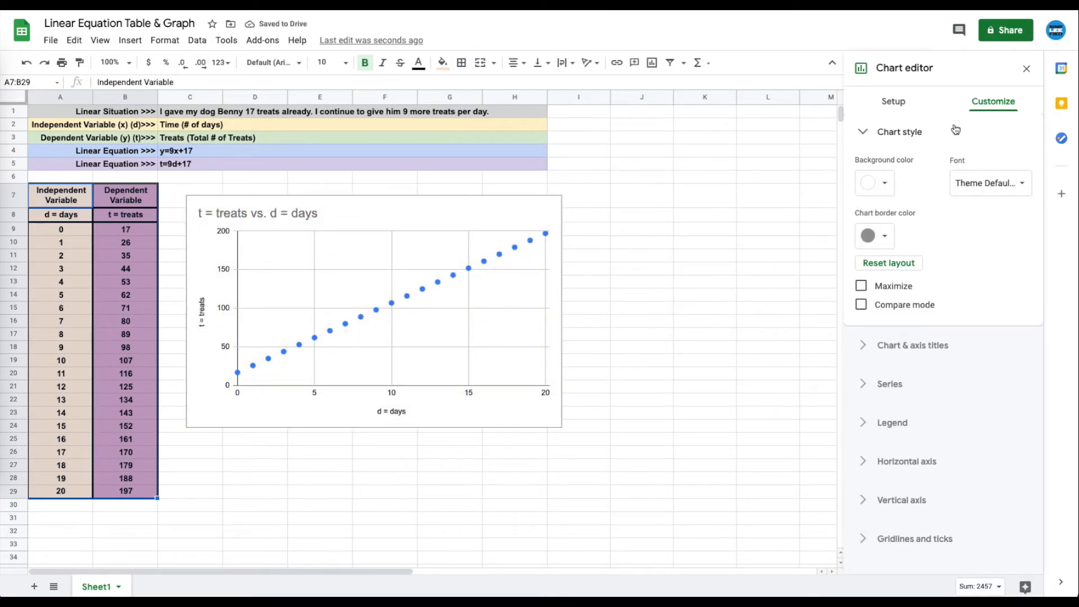
- Change the chart title to "Benny's a Good Boi" and make it bold and centered
click(864, 135)
click(864, 171)
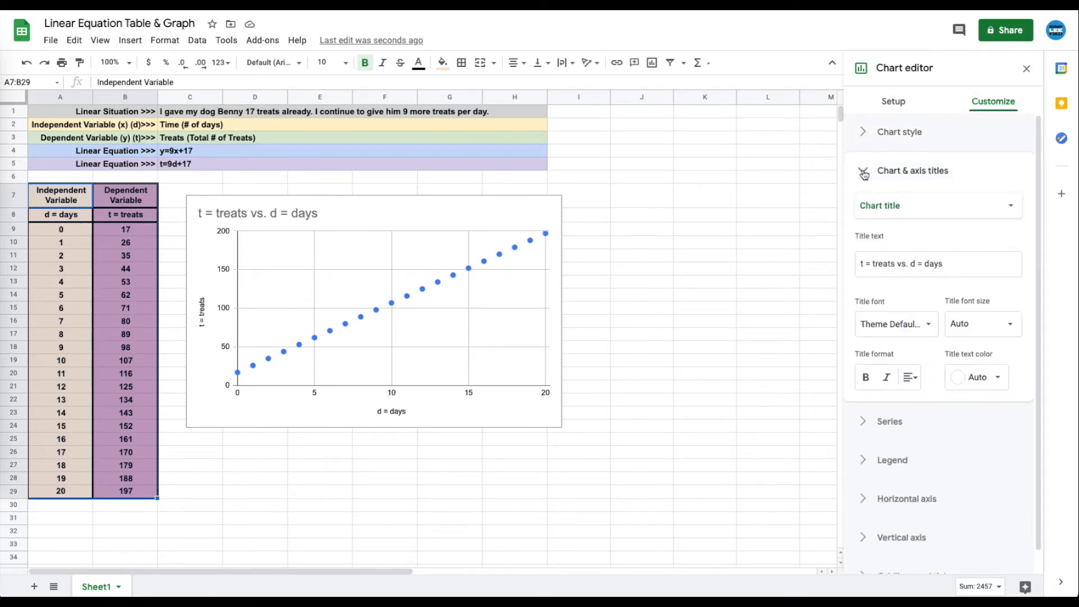
click(956, 263)
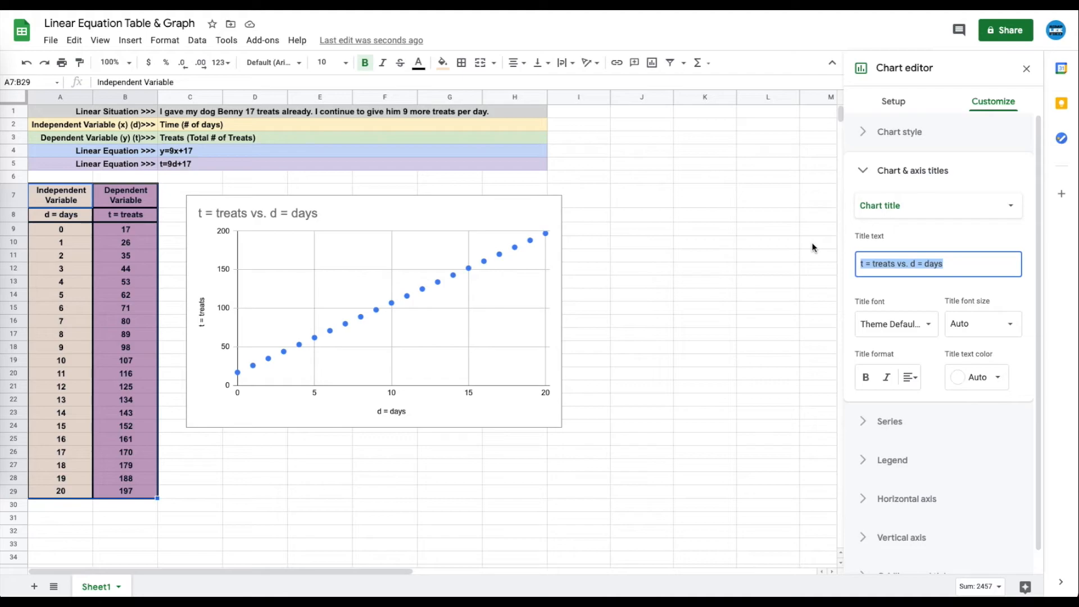
text(Been)
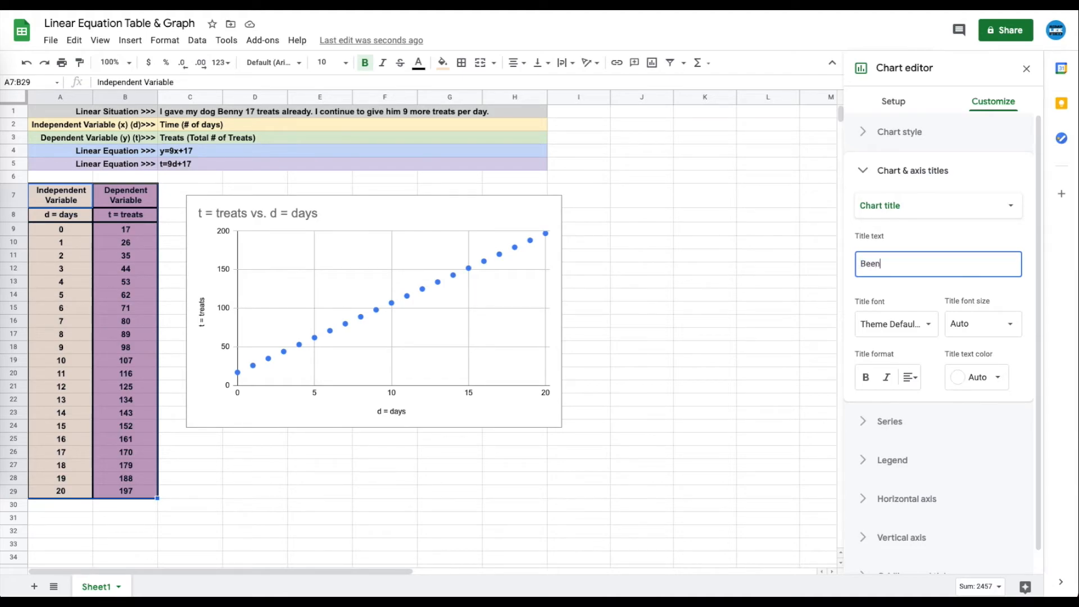
text(y's a Good Boi)
click(866, 379)
click(905, 383)
click(926, 405)
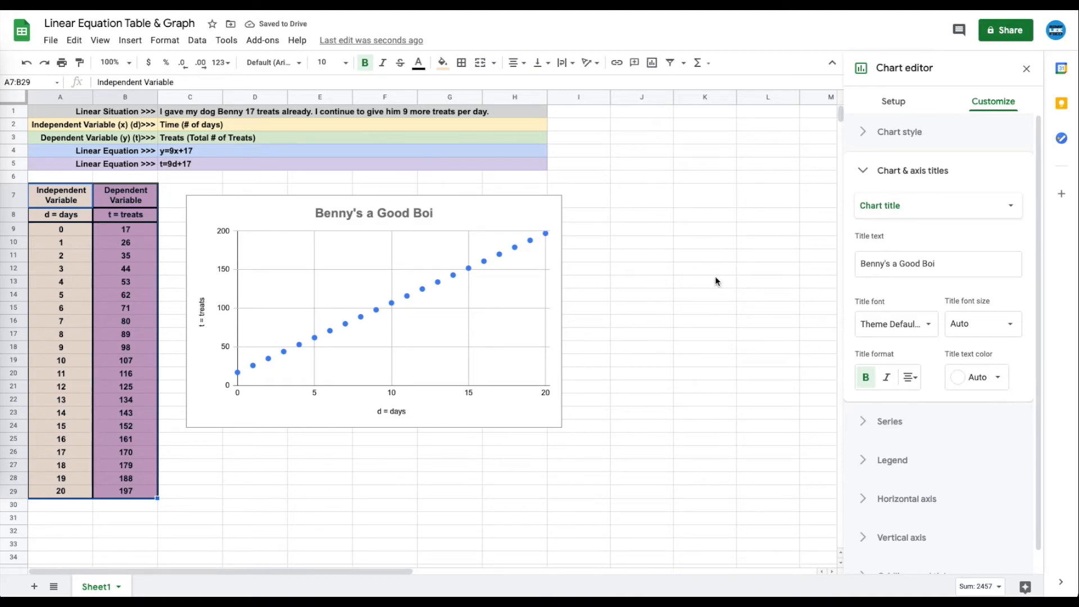
- Change the chart's horizontal axis title to "Time (# of Days)" and make it bold
click(905, 209)
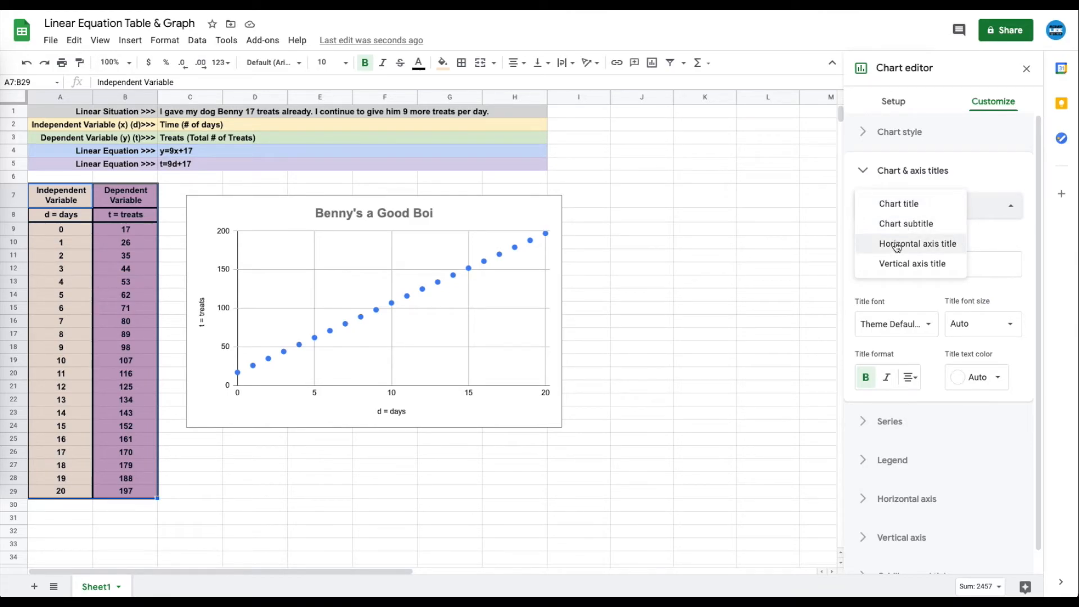
click(917, 245)
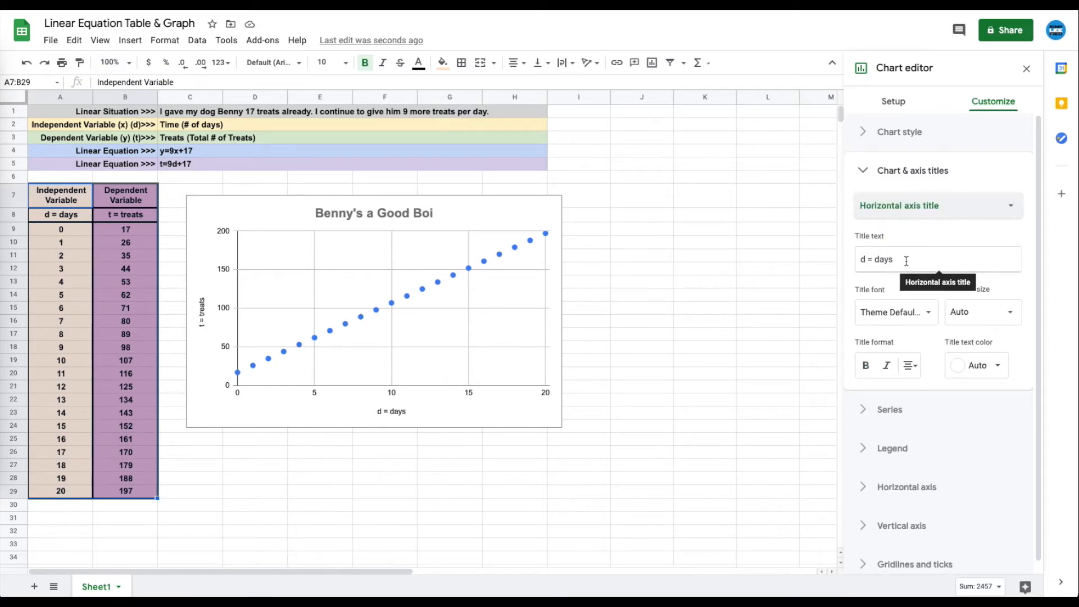
click(899, 259)
text(Time ()
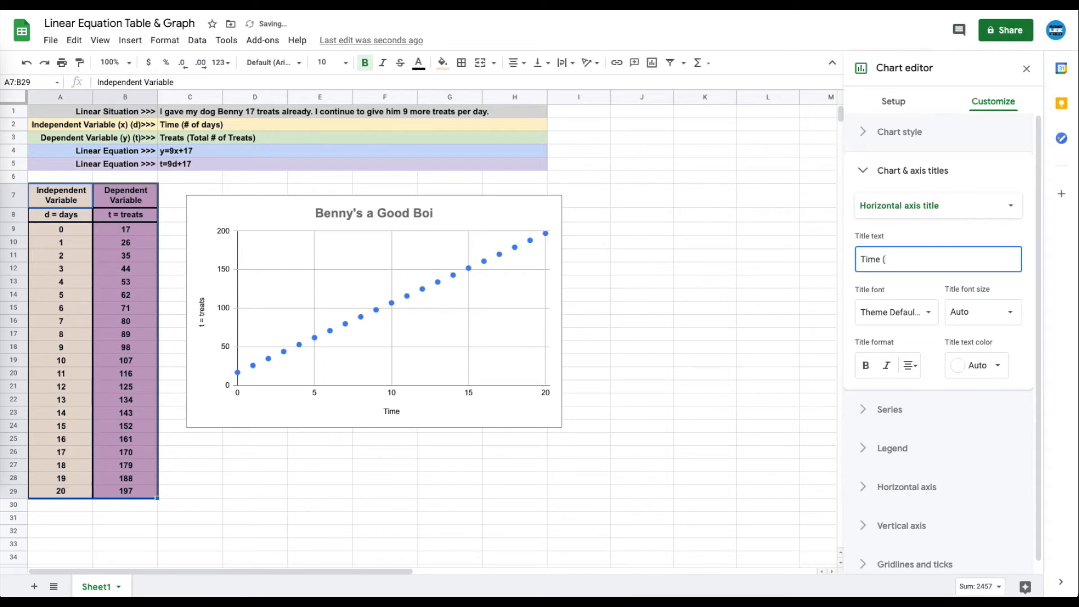
text(# of Days))
click(866, 365)
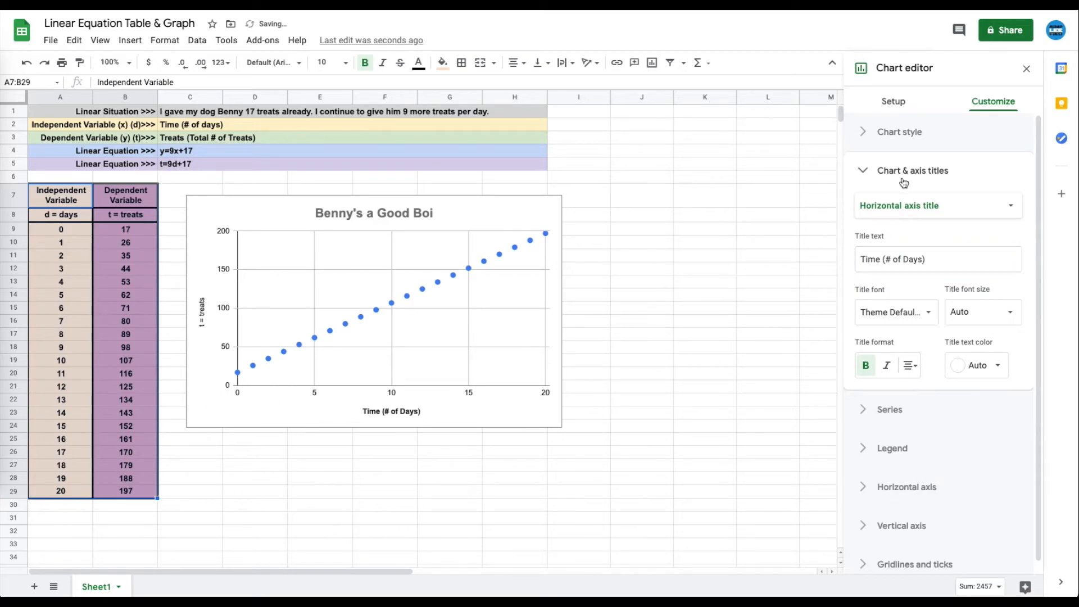
- Change the chart's vertical axis title to "Total # of Treats" and make it bold
click(907, 209)
click(907, 222)
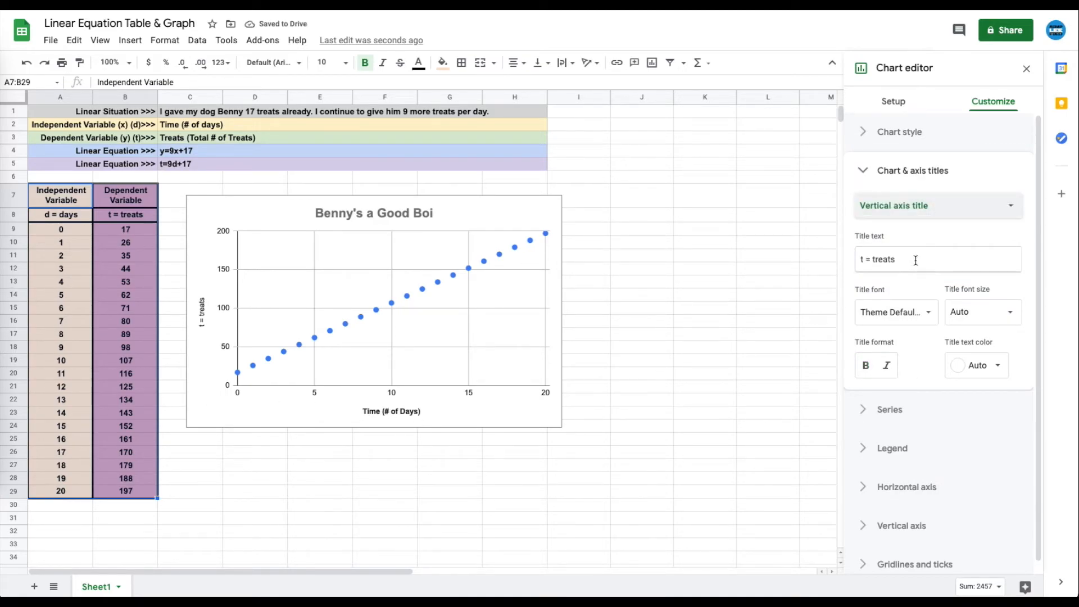
drag(915, 260, 836, 250)
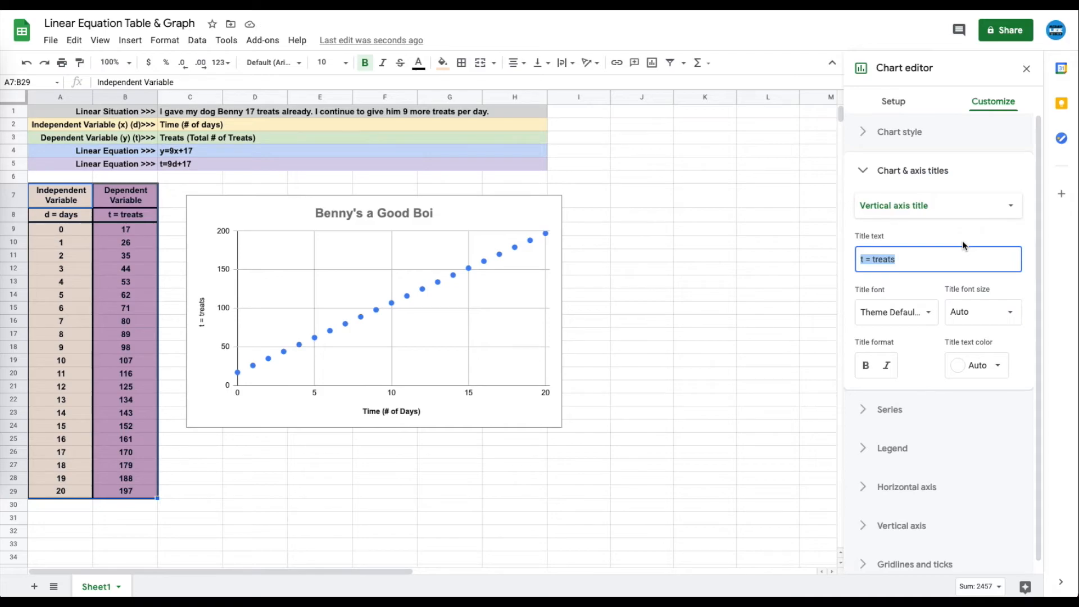
text(Total # of Treats)
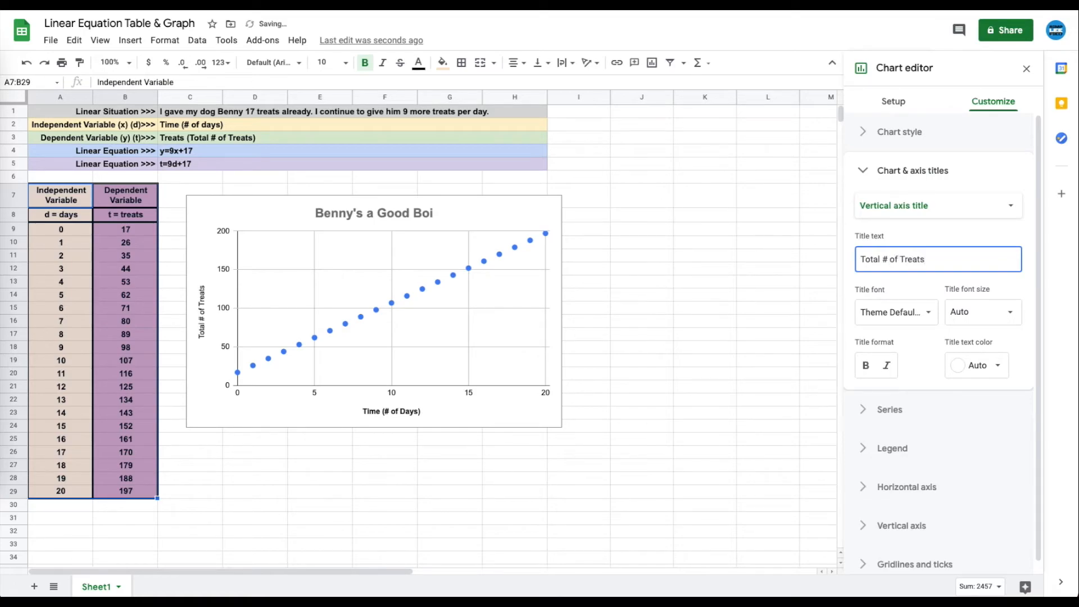
click(866, 366)
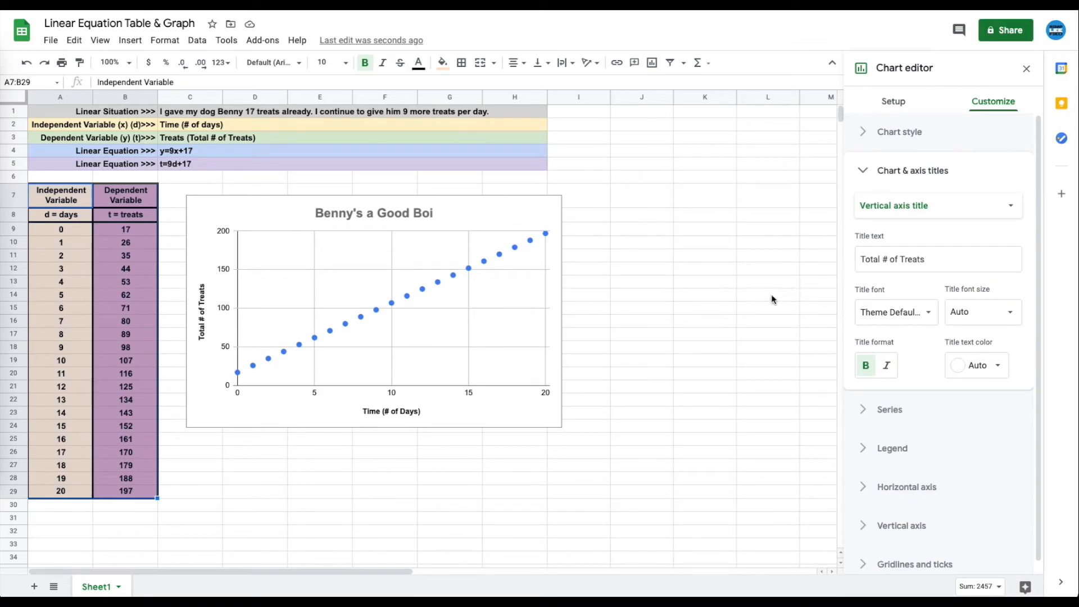
click(865, 172)
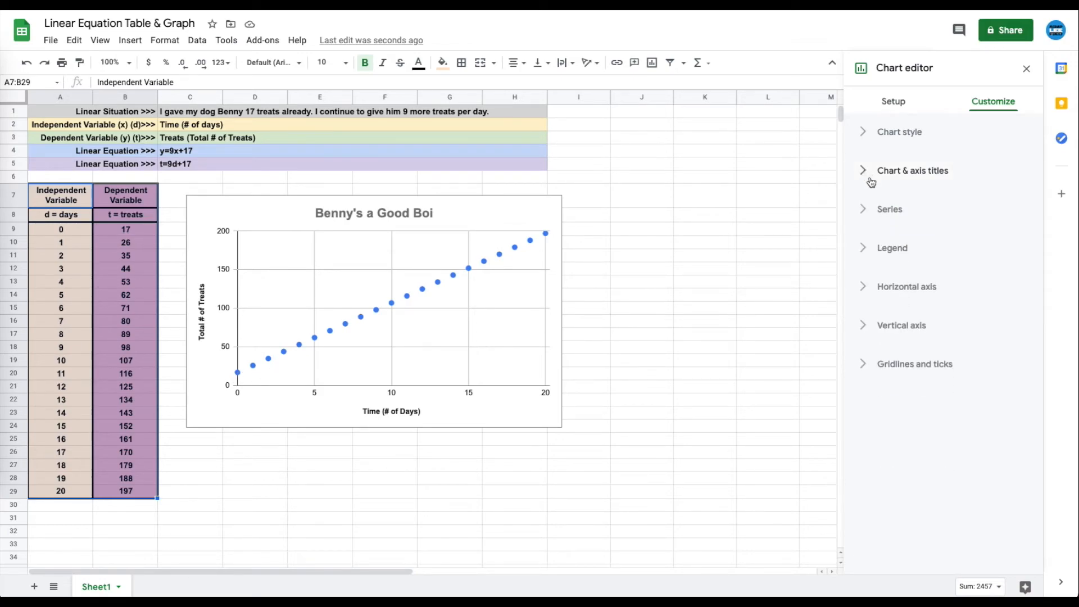
- Try red as the color of the t = treats series and set it back to blue
click(864, 211)
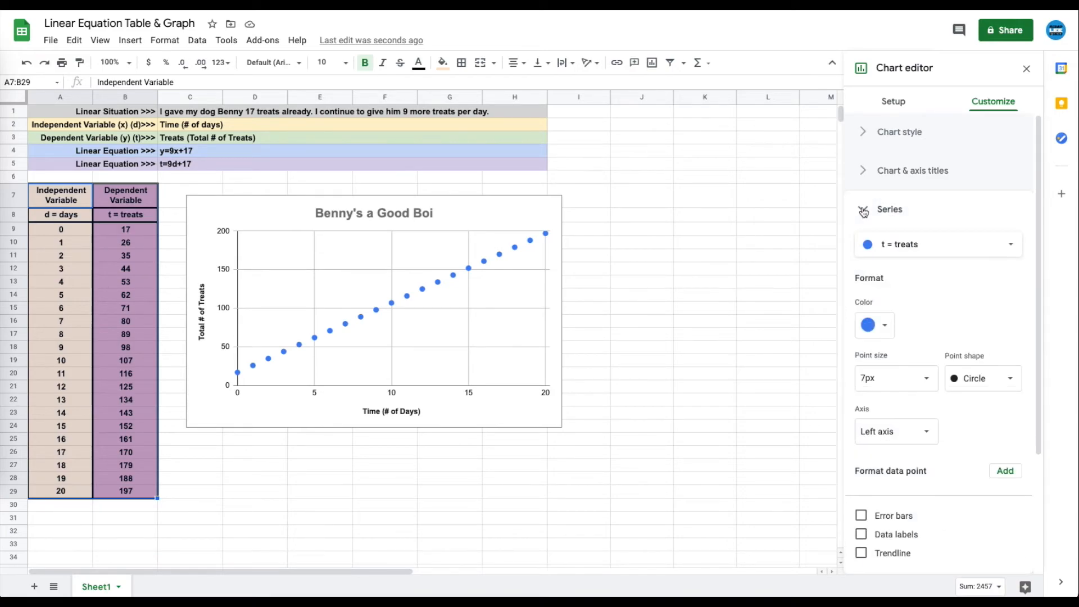
click(884, 326)
click(883, 389)
click(885, 331)
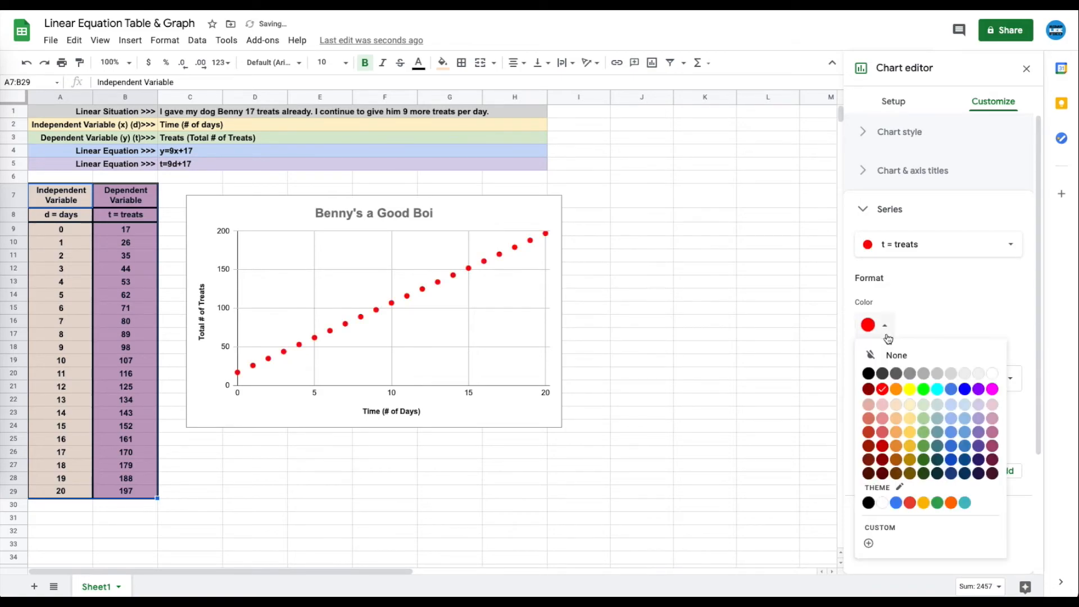
click(949, 392)
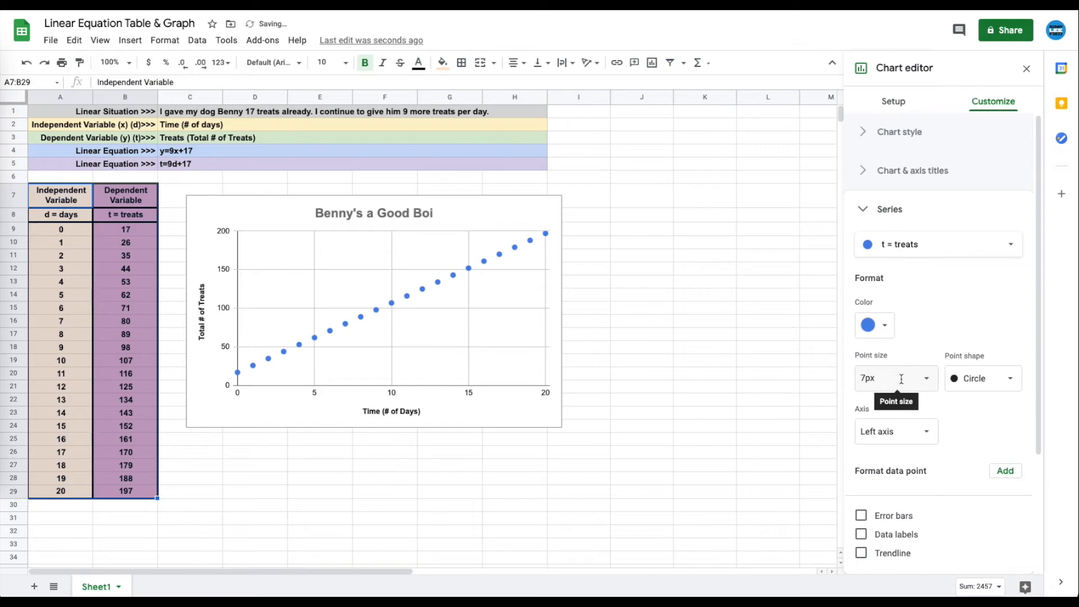
- Try a 2px point size for the t = treats series and return it to 7px
click(925, 379)
click(901, 427)
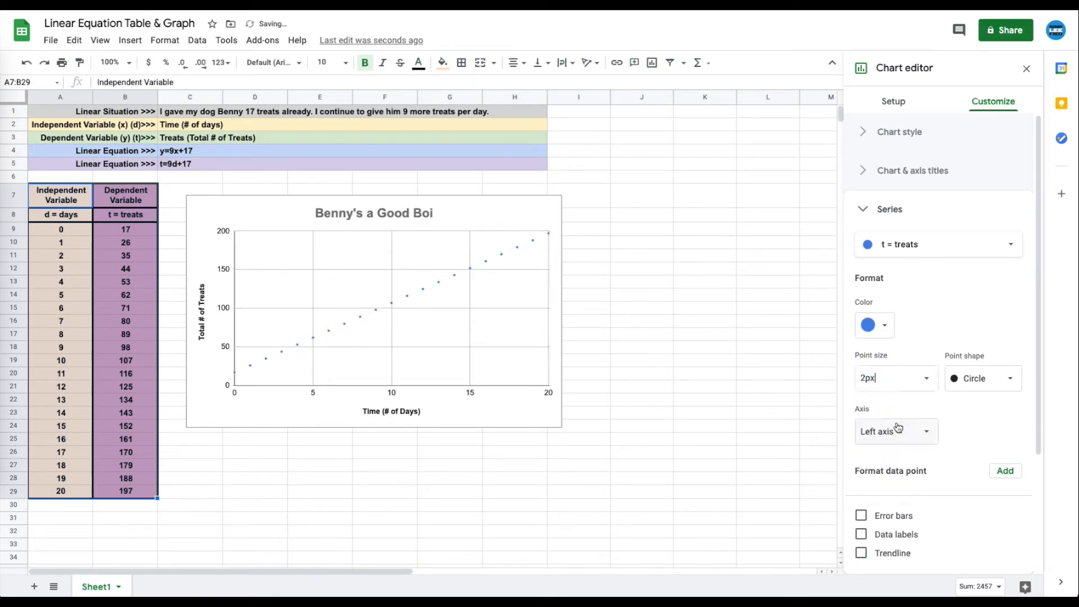
click(877, 380)
click(893, 447)
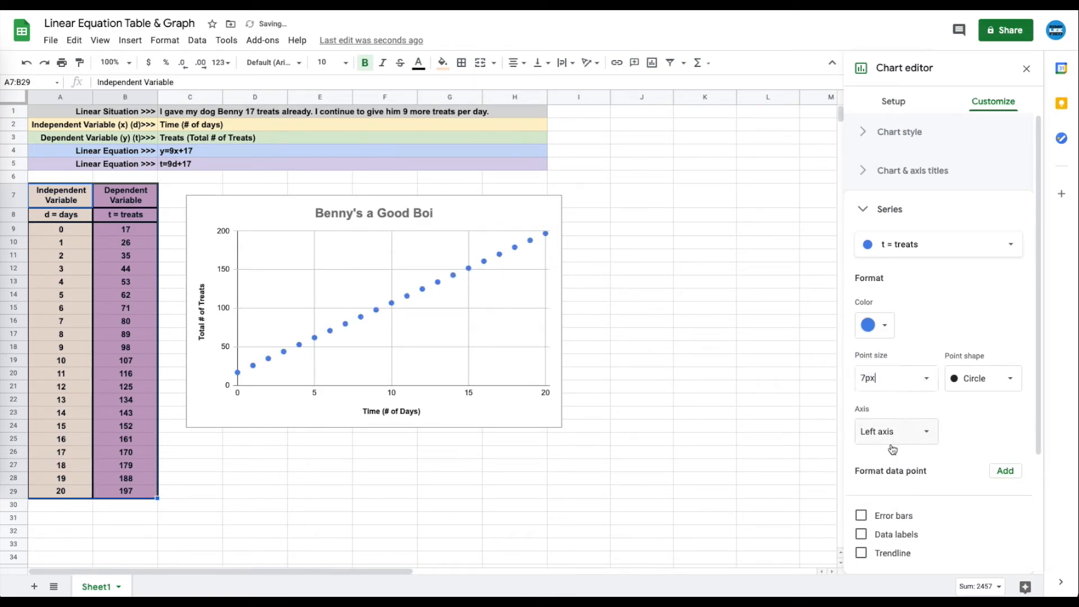
- Try the diamond and X mark point shapes on the series and return it to circles
click(956, 379)
click(988, 396)
click(988, 393)
click(989, 414)
click(997, 391)
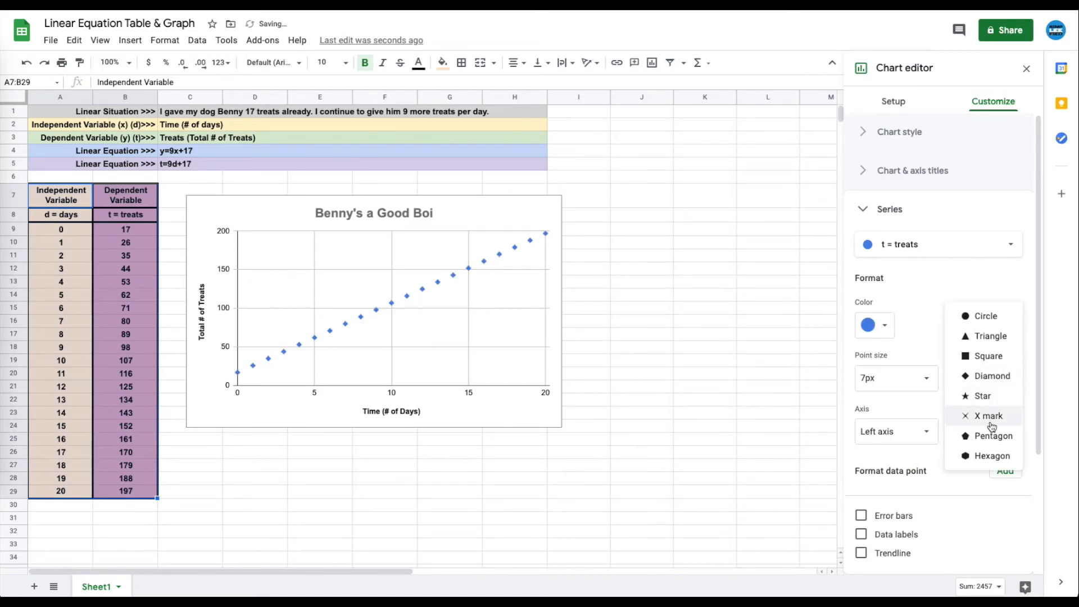
click(989, 415)
click(988, 382)
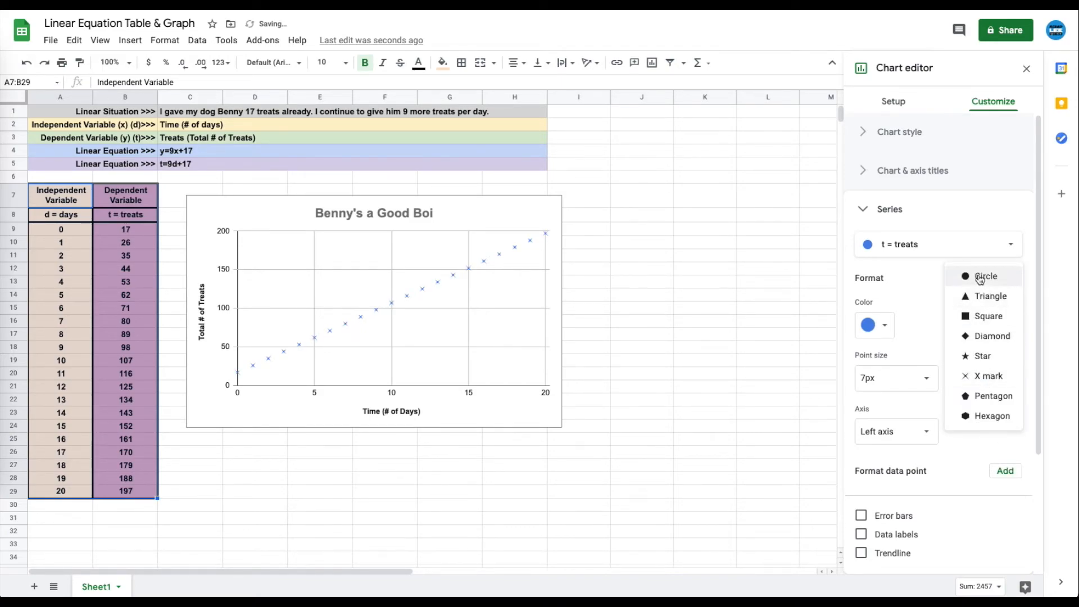
click(987, 276)
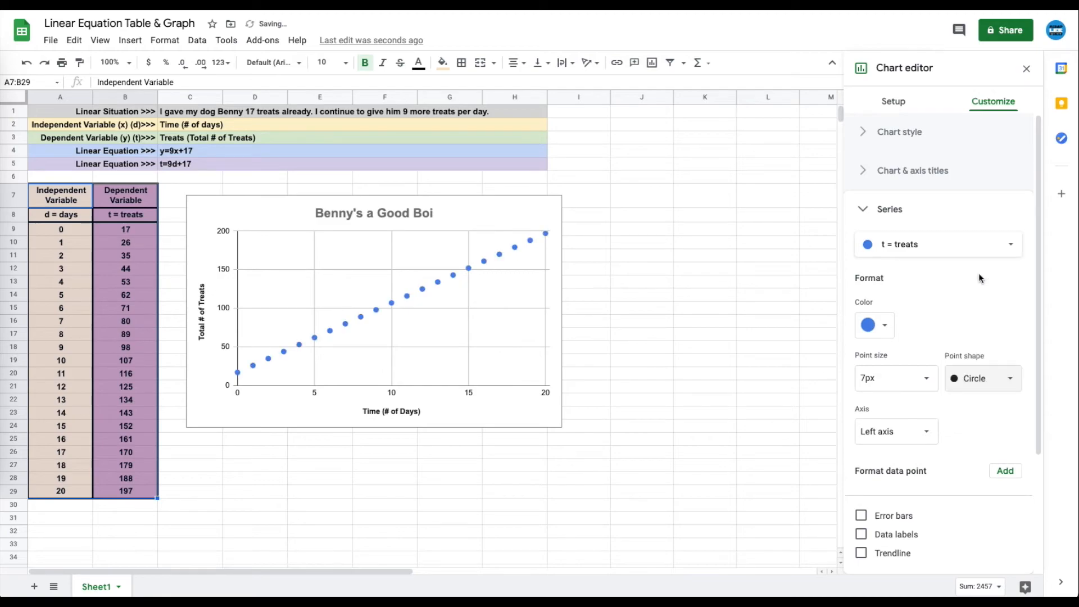
- Try plotting the t = treats series against the right axis and return it to the left axis
click(897, 445)
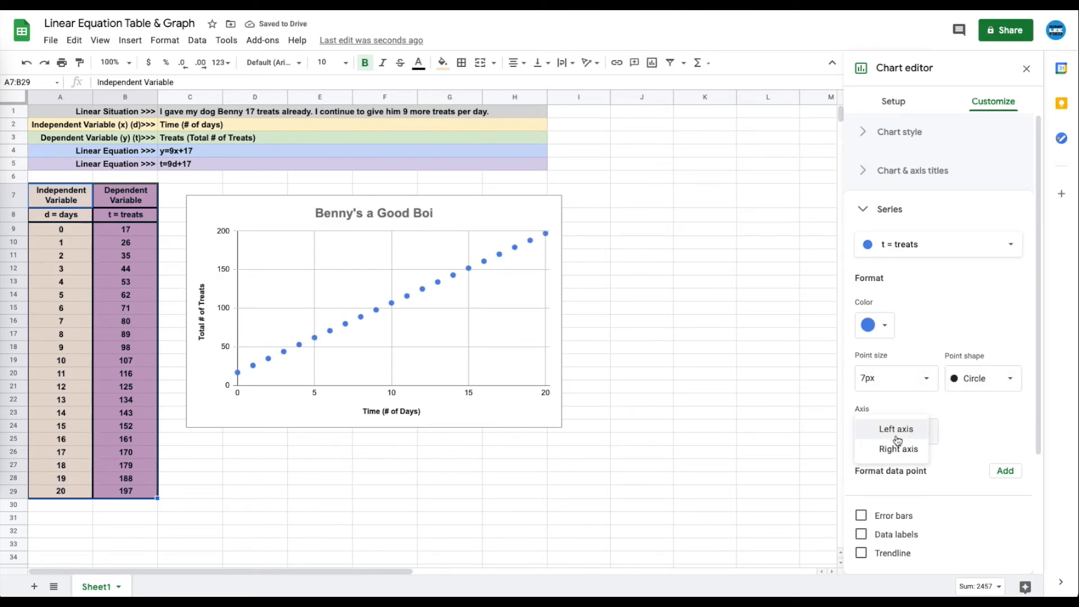
click(898, 444)
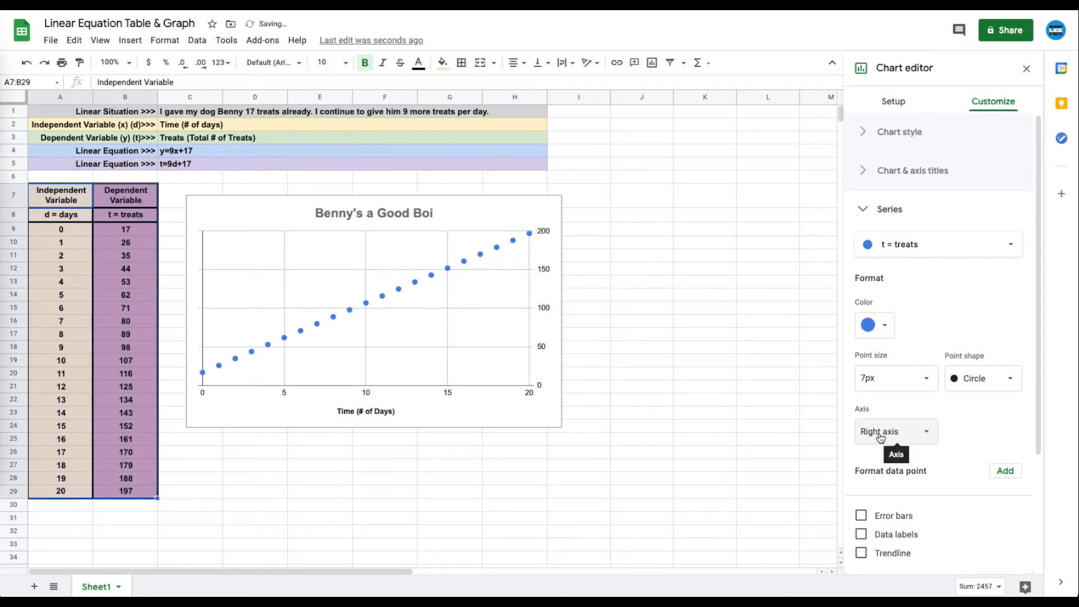
click(880, 438)
click(883, 416)
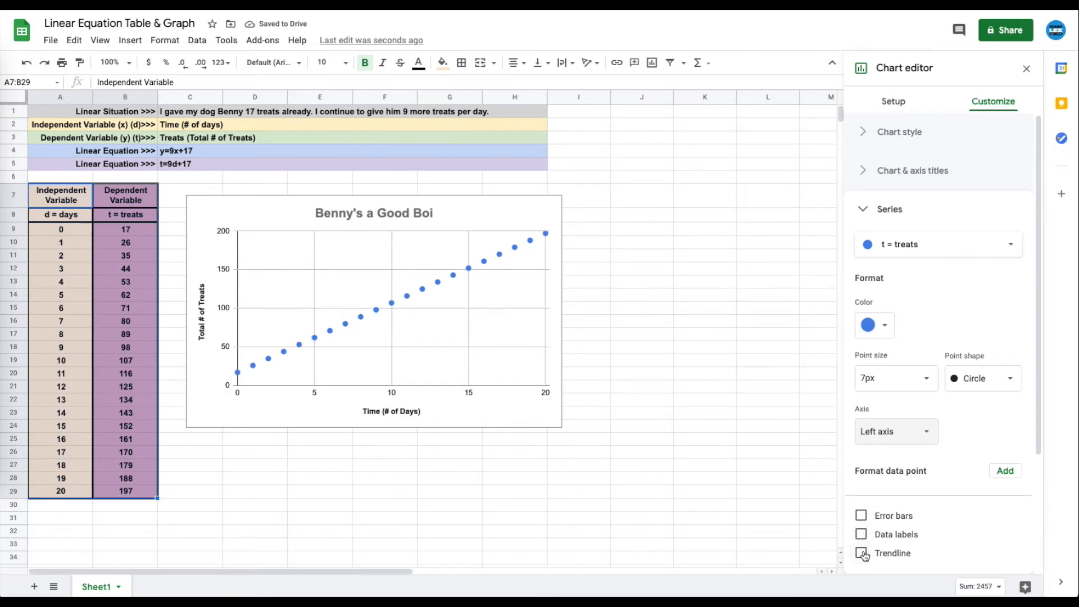
- Add a linear trendline to the series with 100% line opacity, and try entering 40 as its opacity
click(863, 554)
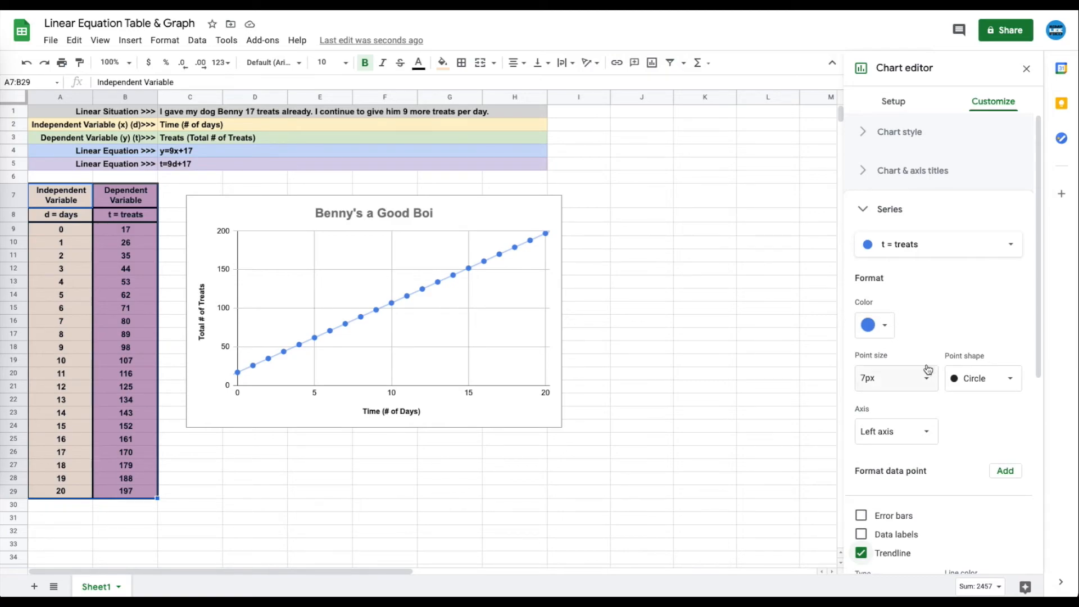
scroll(930, 374, down, 3)
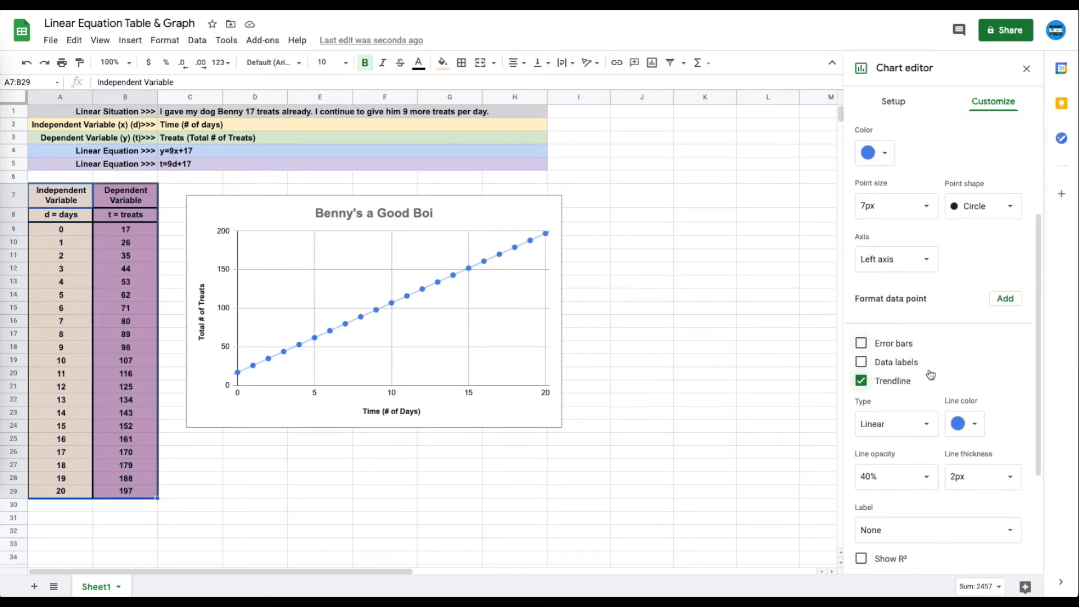
click(896, 461)
click(893, 436)
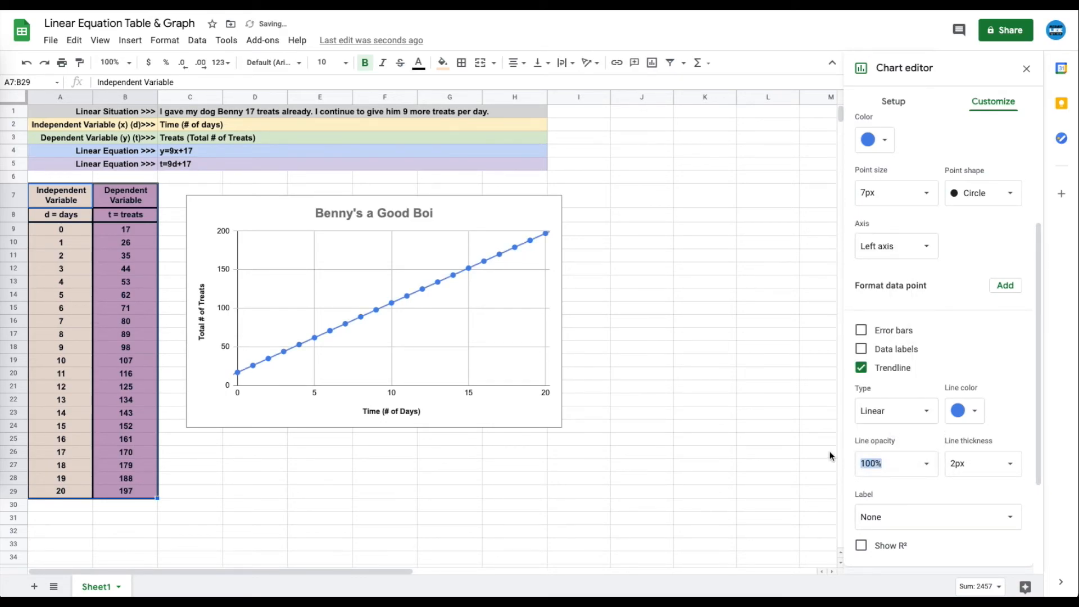
text(40)
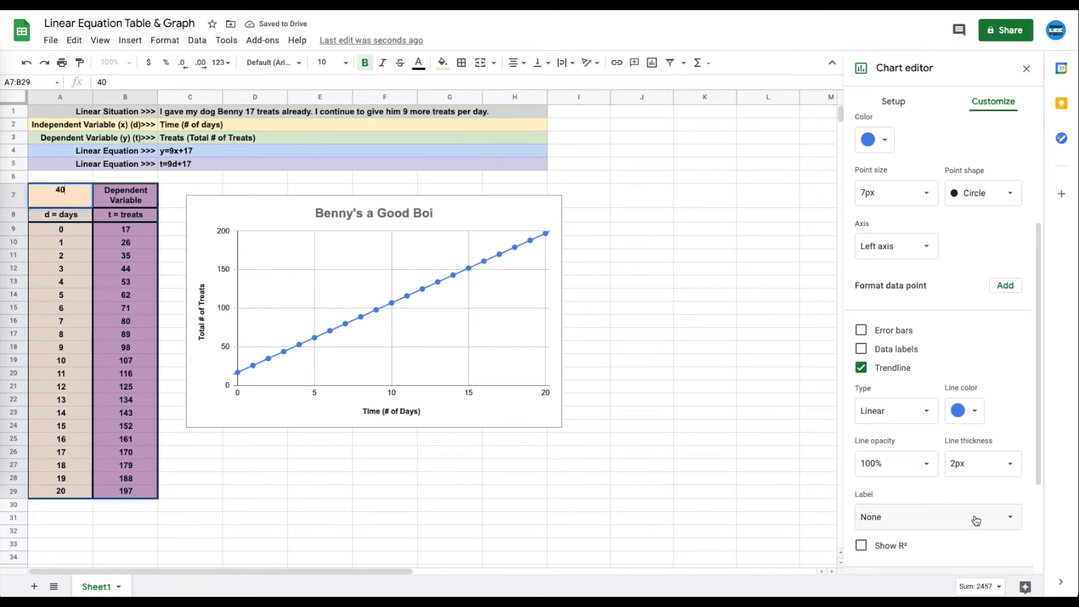
- Try a different line thickness for the trendline and set it back to 2px
click(992, 469)
click(977, 531)
click(978, 460)
click(977, 511)
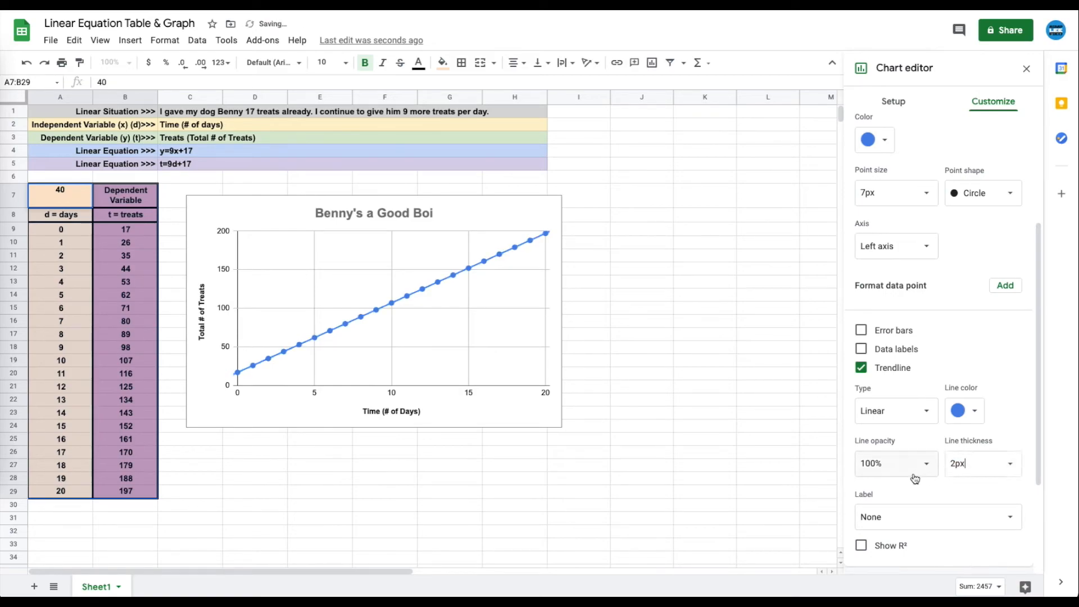
- Check the trendline label choices, and turn data labels on and off again for the series
click(1004, 518)
click(1005, 357)
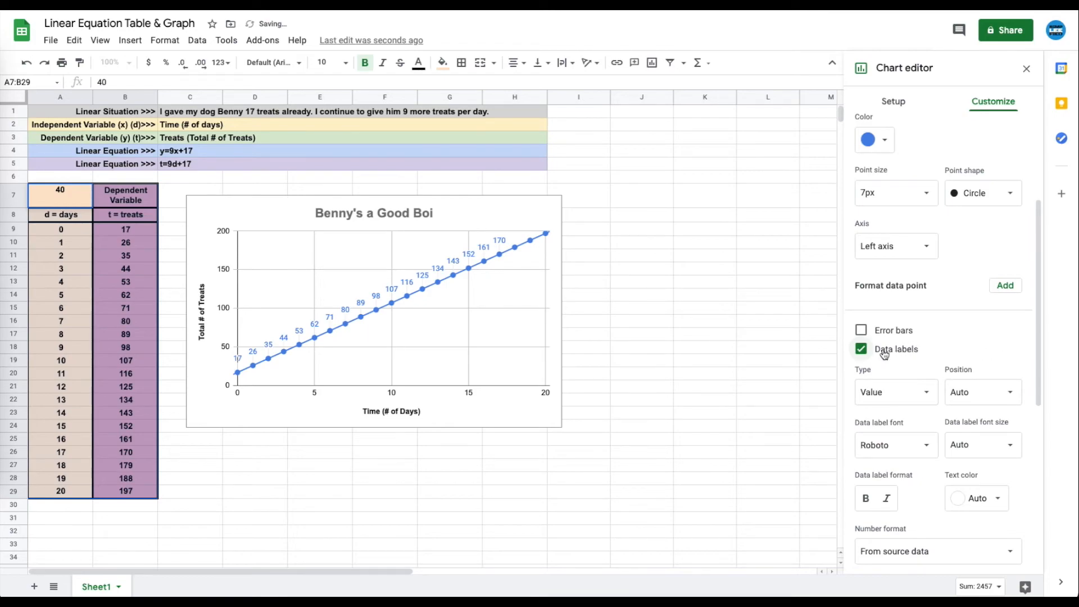
click(918, 346)
scroll(956, 427, down, 3)
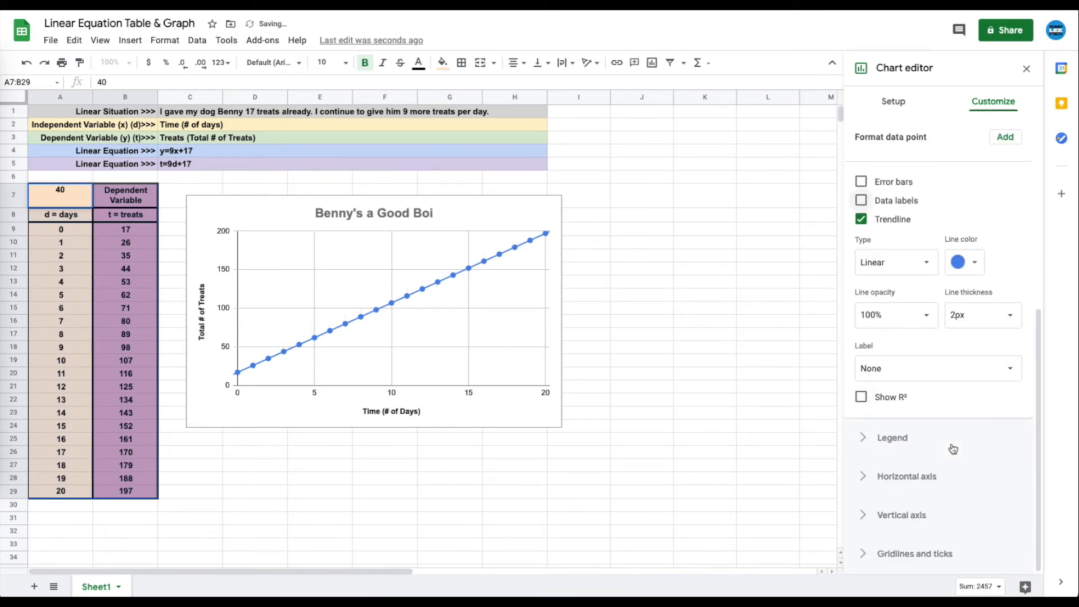
scroll(922, 371, up, 6)
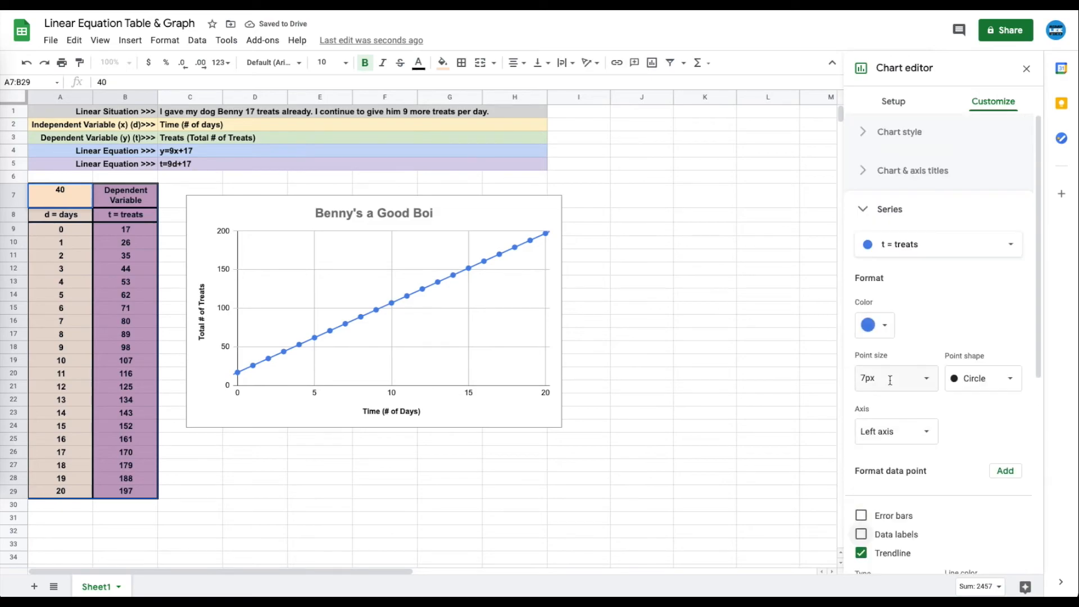
- Close the series settings and look over the chart's legend options
click(860, 211)
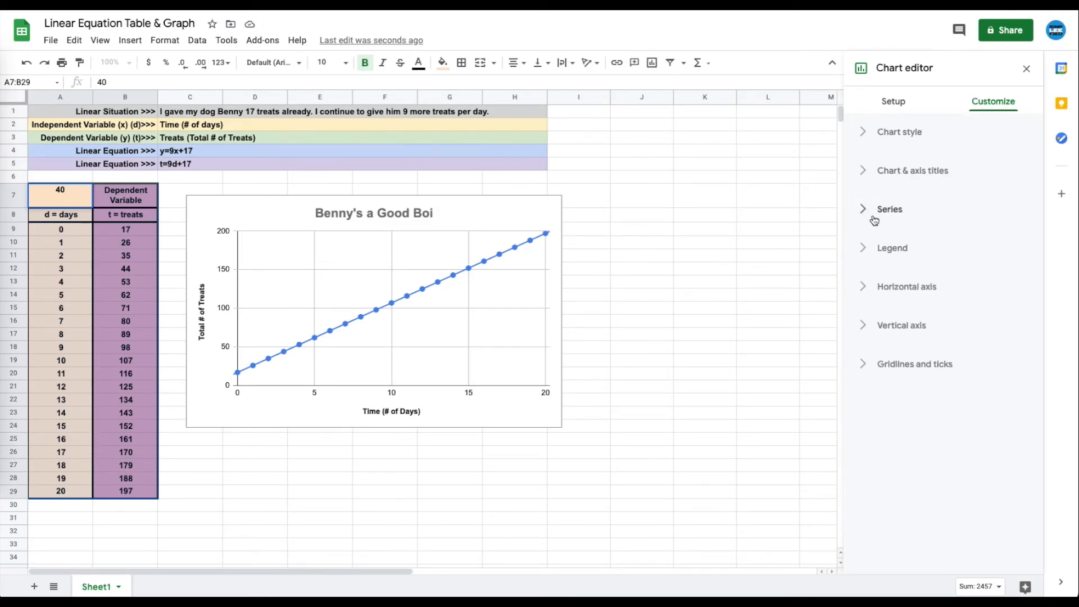
click(867, 249)
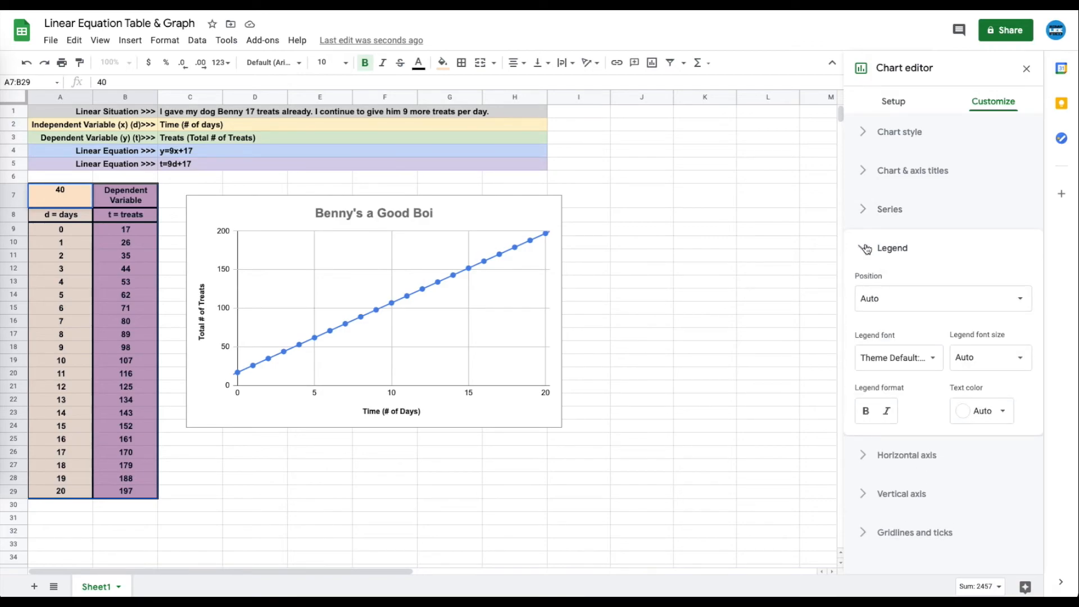
click(866, 249)
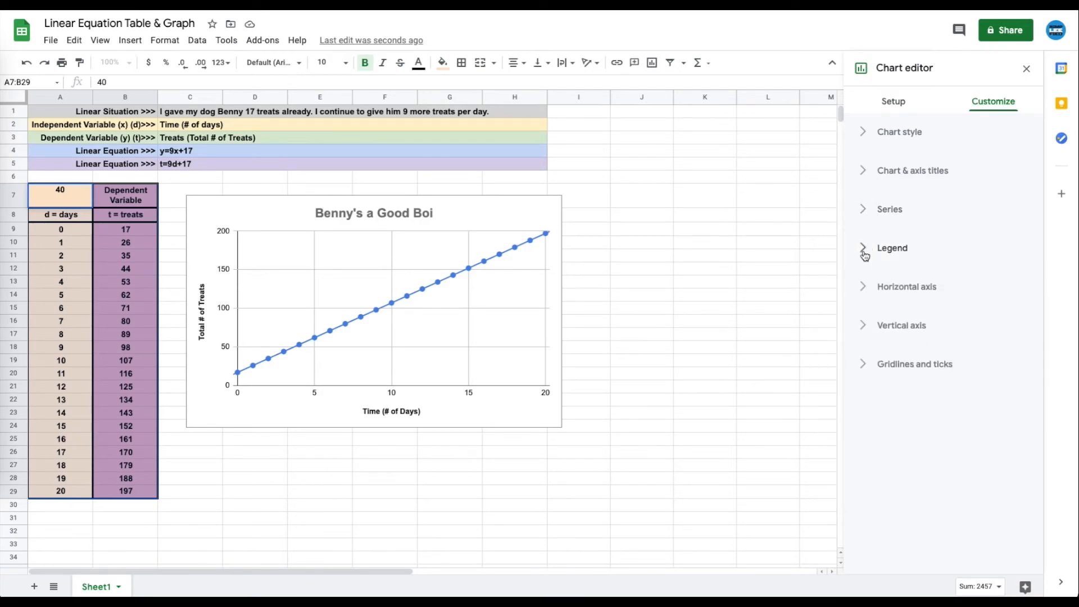
- Set the major step of the chart's vertical axis gridlines to 20
click(874, 361)
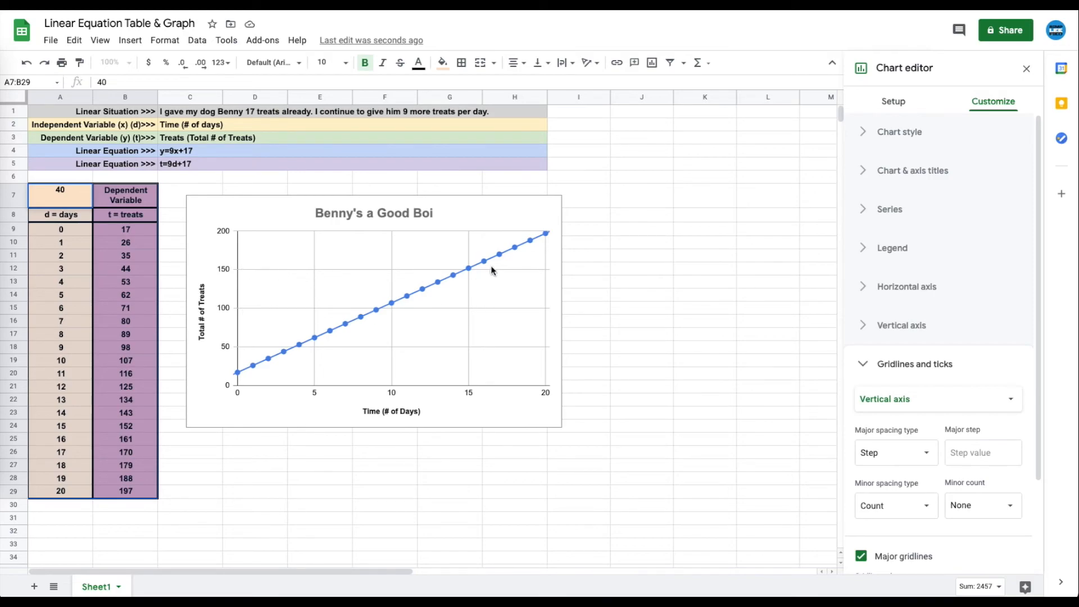
click(986, 453)
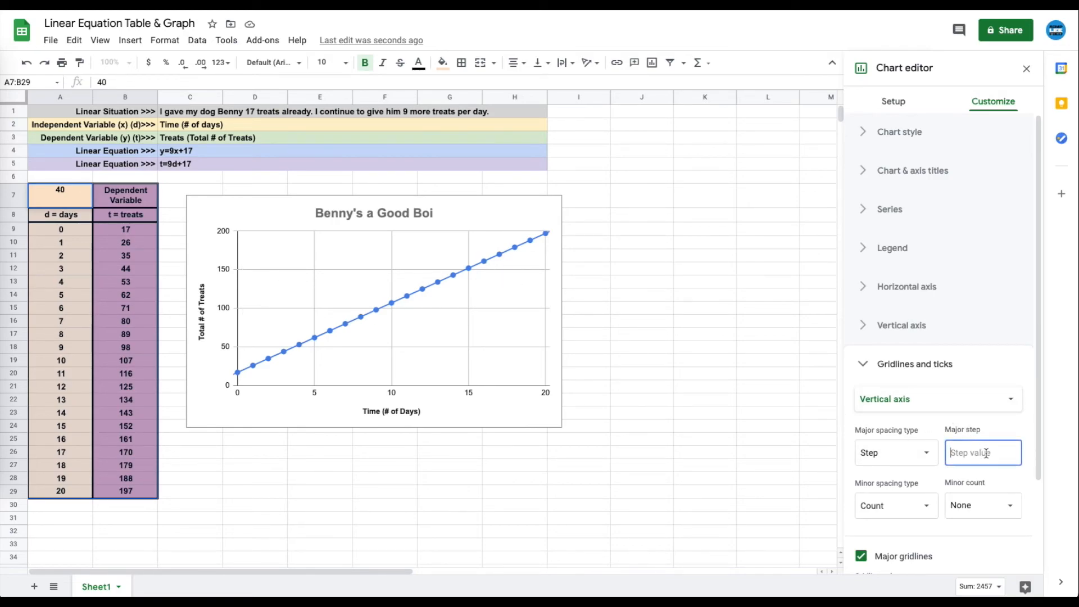
text(20)
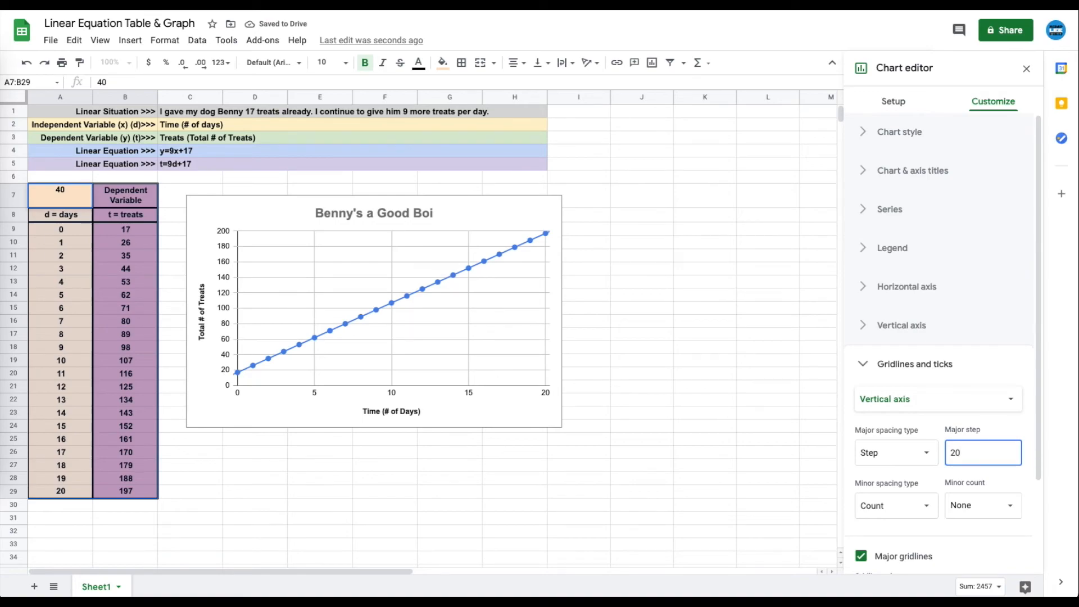
- Try major steps of 1 and 10 for the vertical axis gridlines and return the step to 20
key(BackSpace)
key(BackSpace)
text(1)
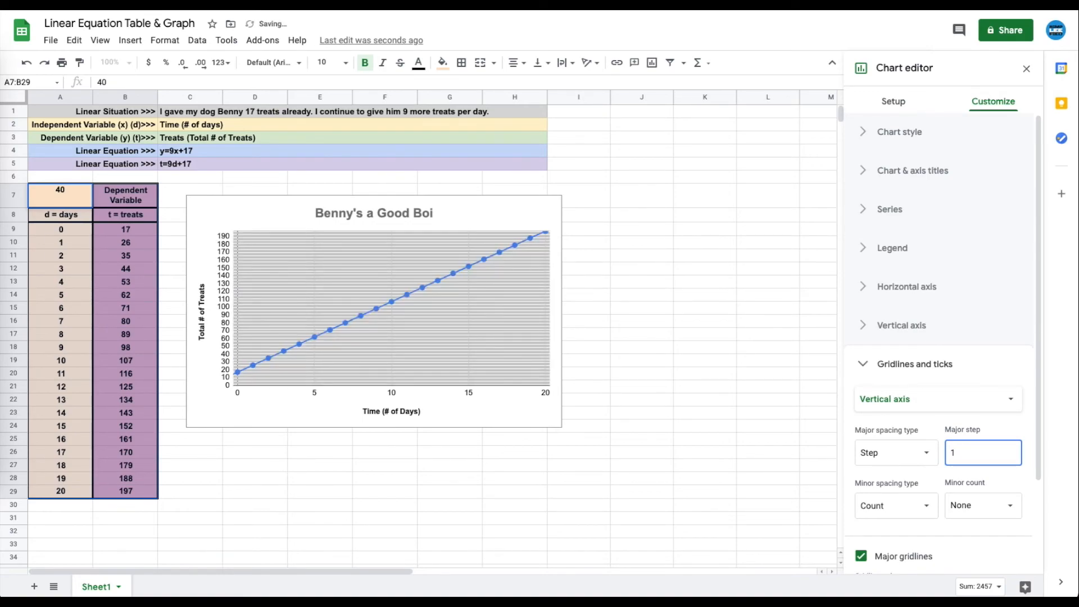
key(BackSpace)
text(10)
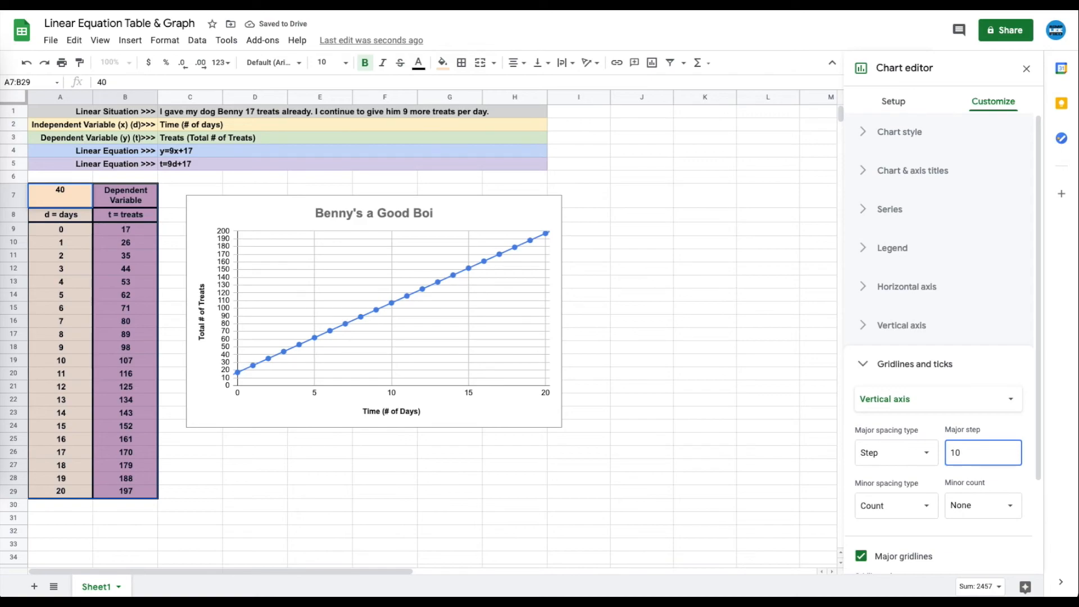
key(BackSpace)
key(BackSpace)
text(1)
key(BackSpace)
key(BackSpace)
text(20)
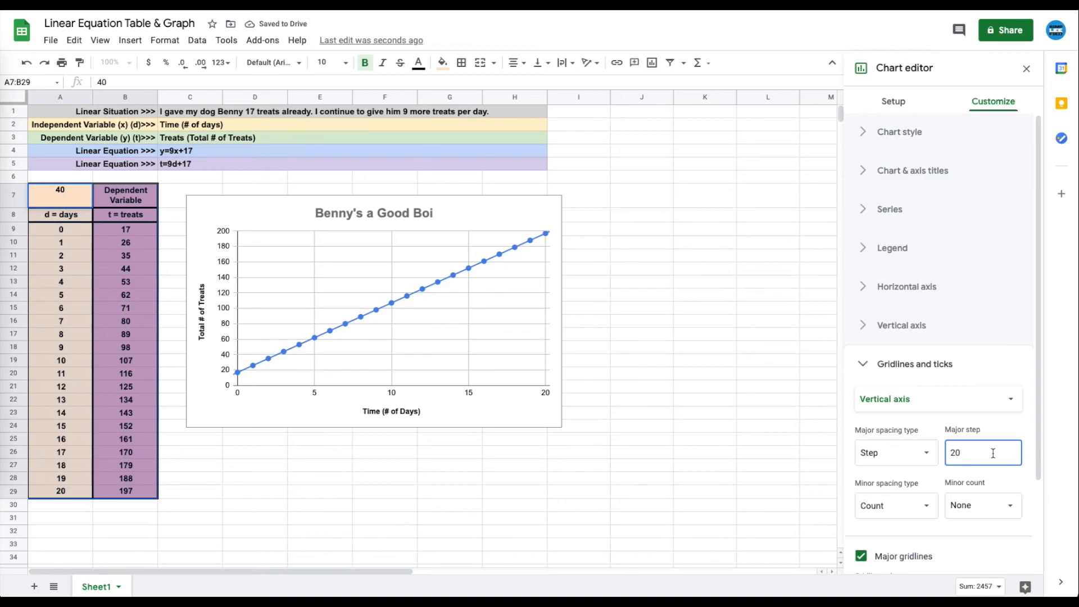
- Try a minor count of 5 for the vertical axis gridlines and set it back to None
click(976, 505)
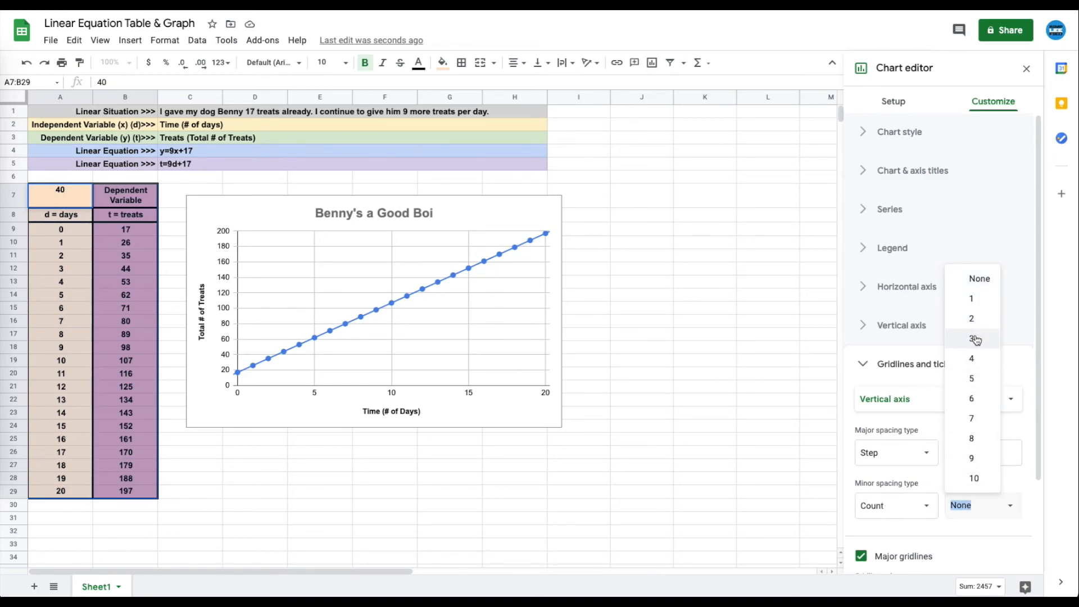
click(981, 380)
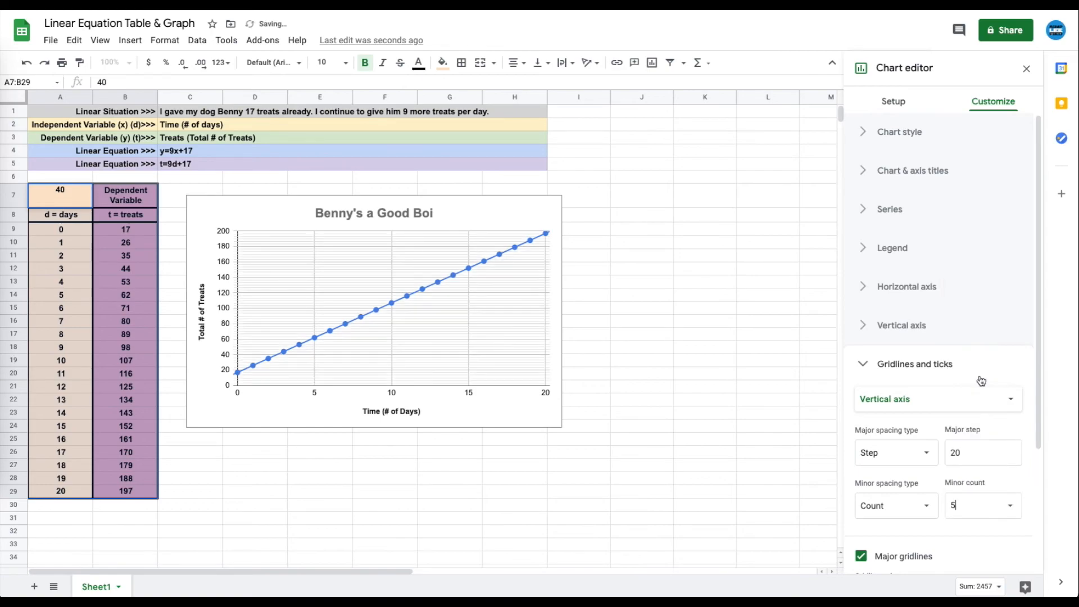
click(951, 506)
key(BackSpace)
click(888, 389)
click(906, 378)
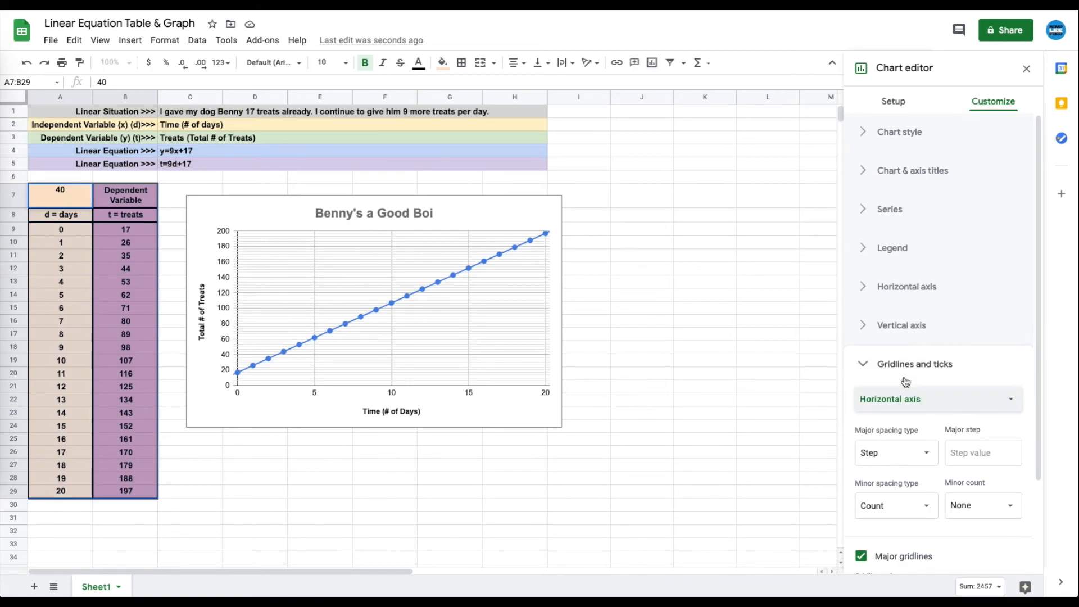
click(855, 366)
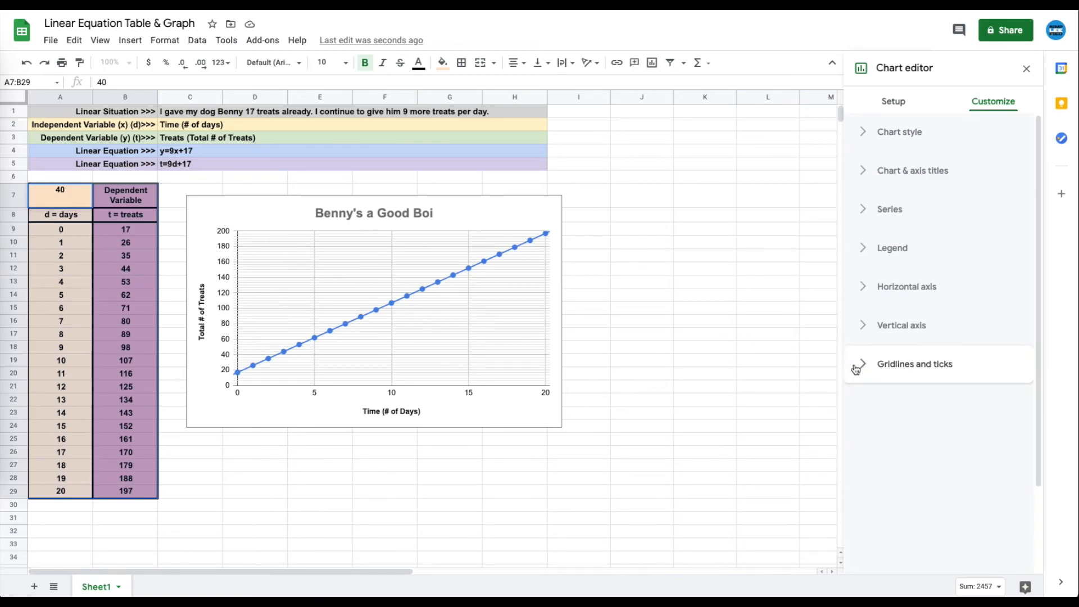
click(855, 366)
click(890, 399)
click(902, 417)
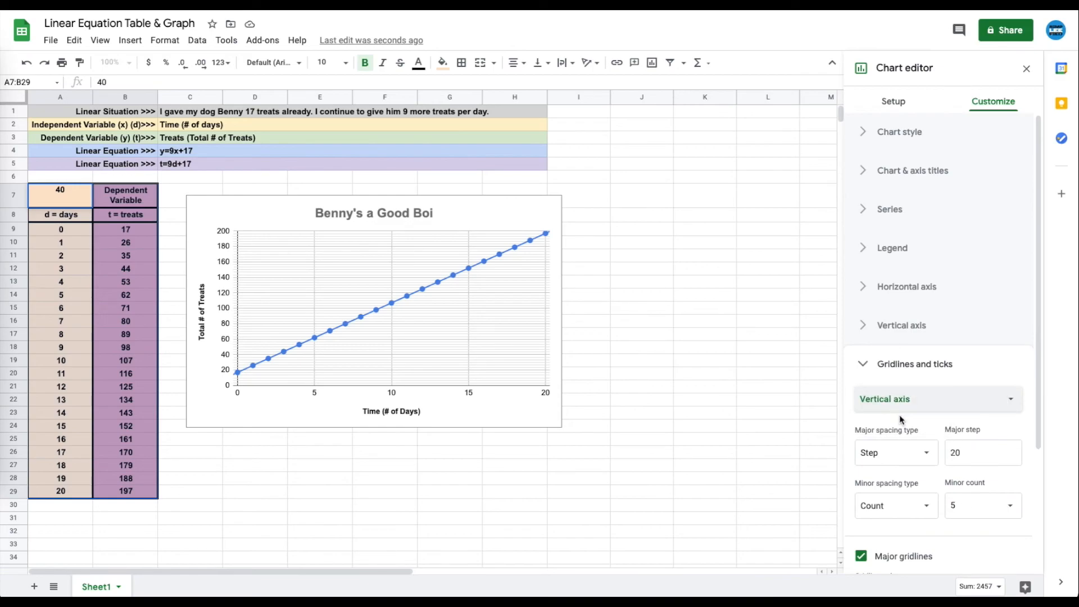
click(982, 502)
click(963, 286)
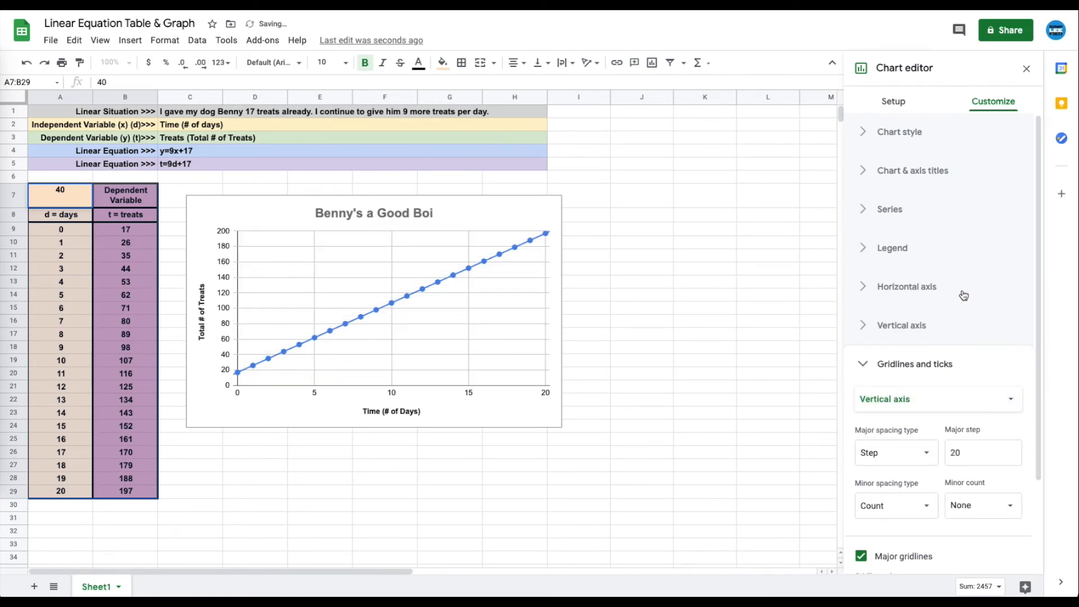
- Set the major step of the chart's horizontal axis gridlines to 1
click(877, 399)
click(888, 378)
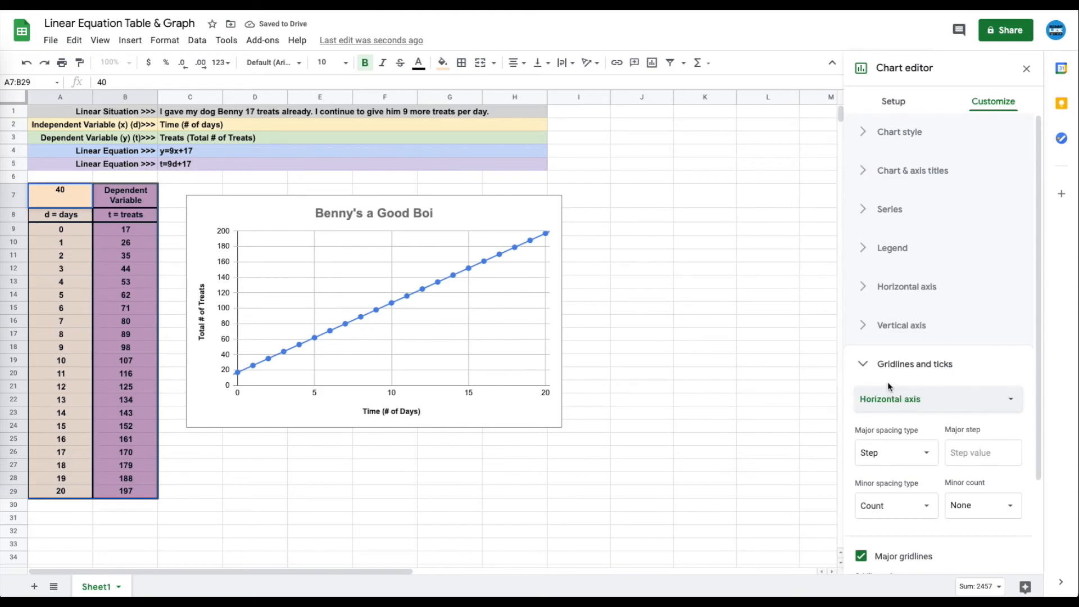
click(978, 451)
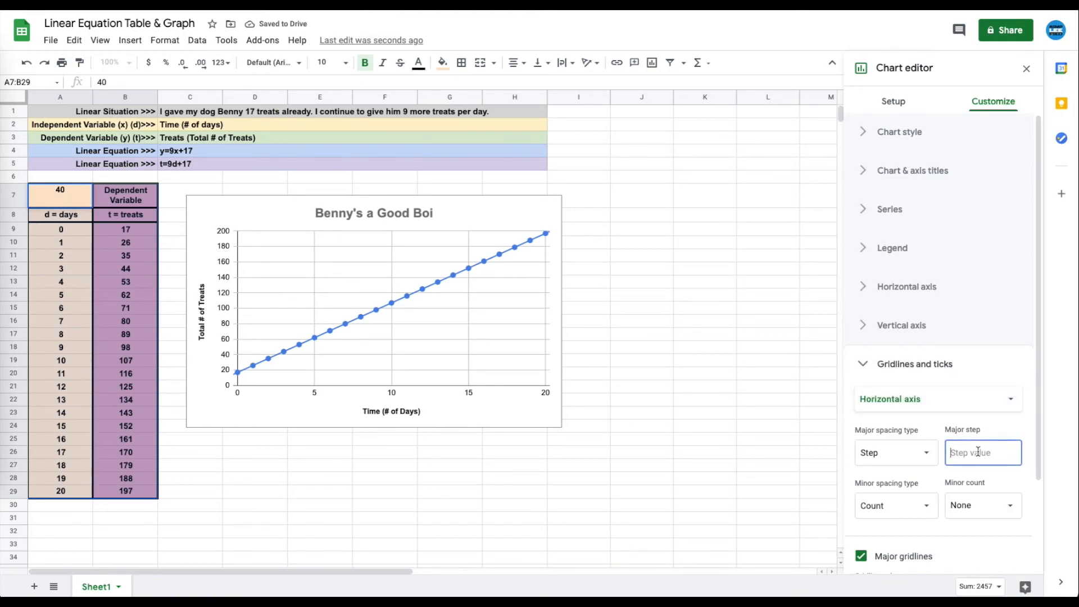
text(1)
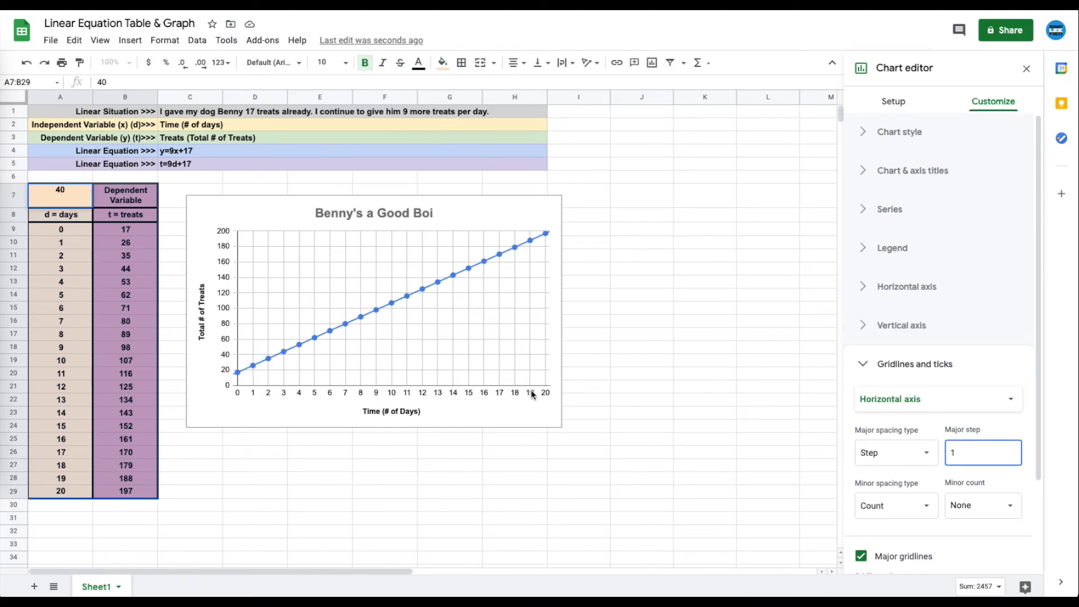
- Try major steps of 2 and 3 for the horizontal axis gridlines and return the step to 1
key(BackSpace)
text(2)
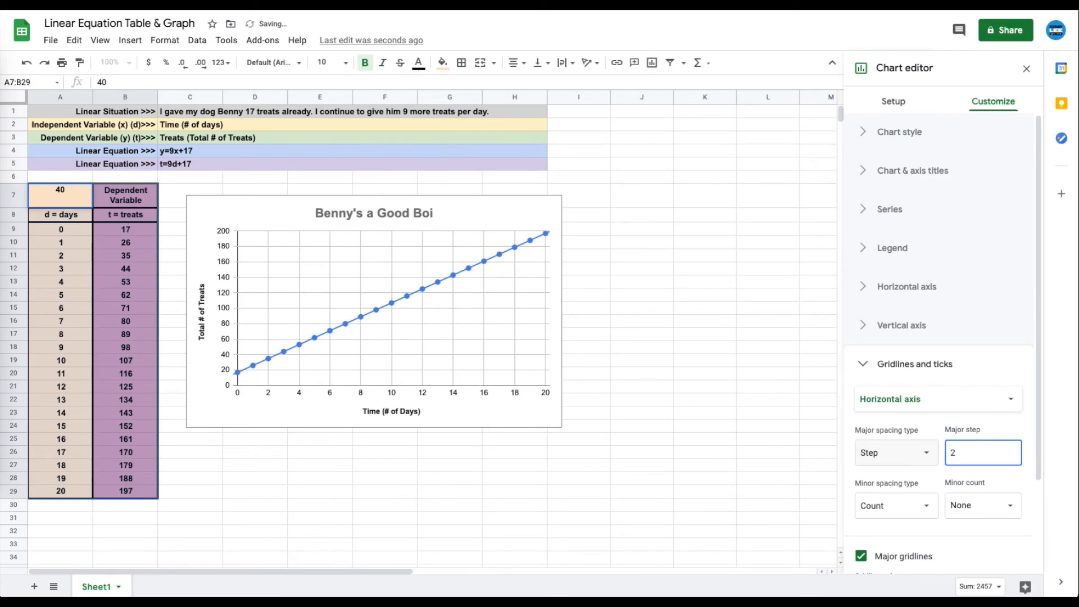
key(BackSpace)
text(3)
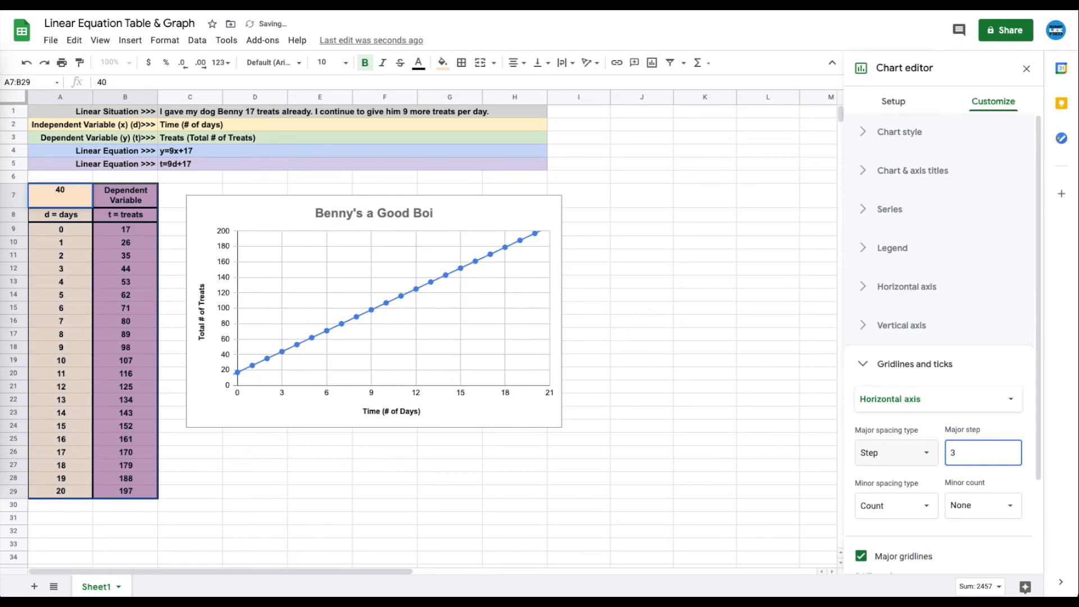
key(BackSpace)
text(1)
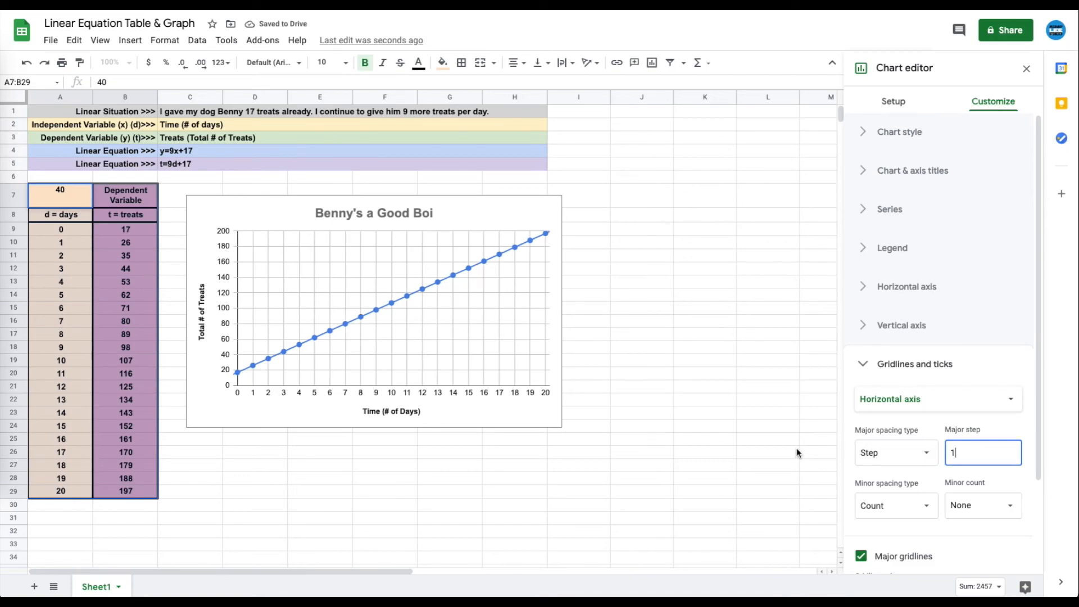
- Look over the remaining gridline and tick options and close the chart editor
scroll(927, 489, down, 2)
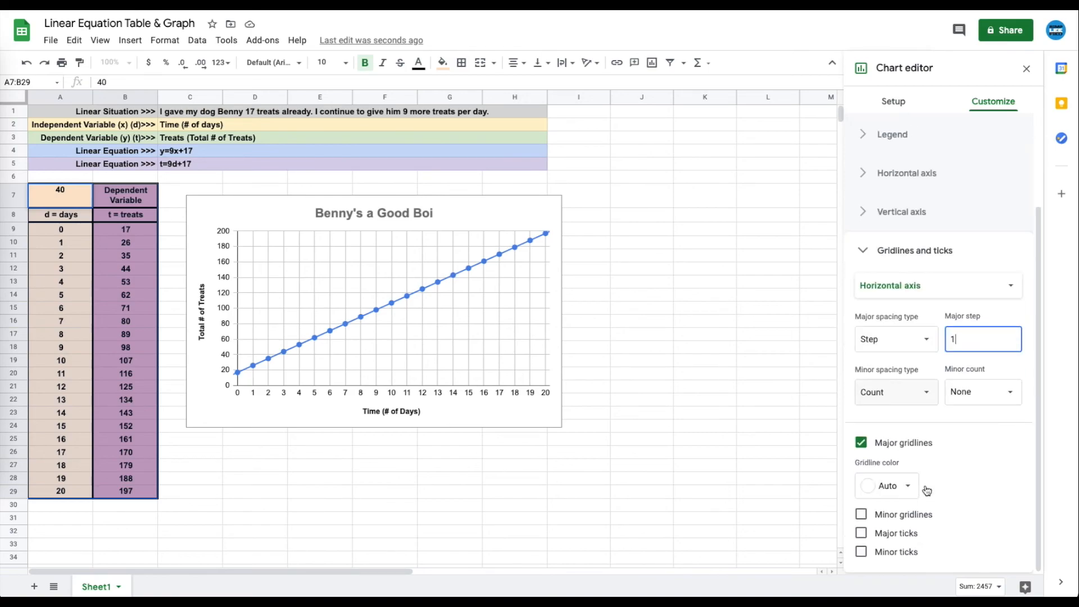
scroll(909, 534, up, 2)
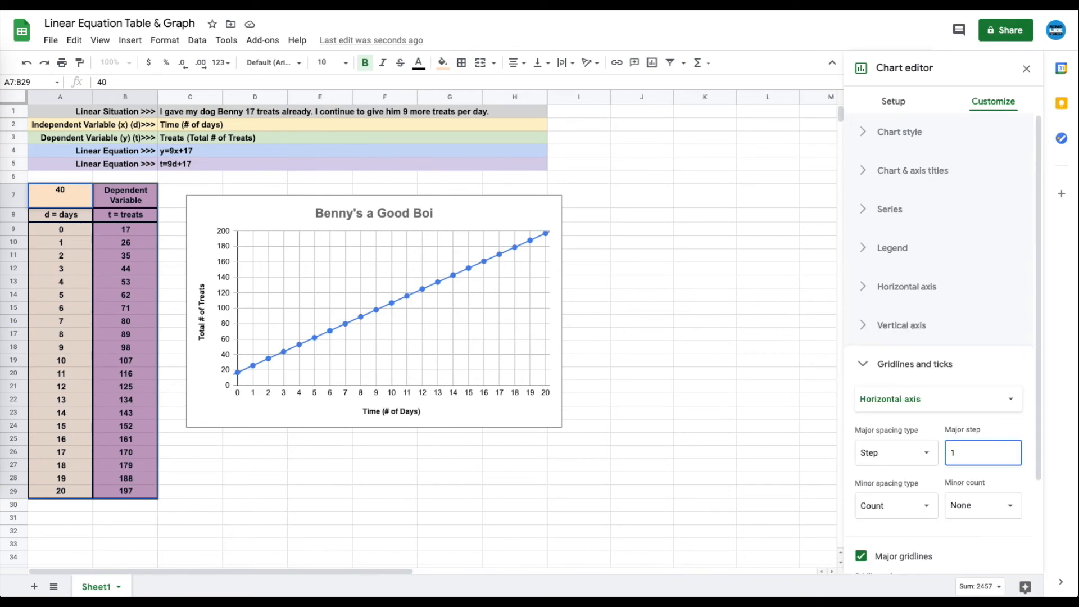
click(1028, 69)
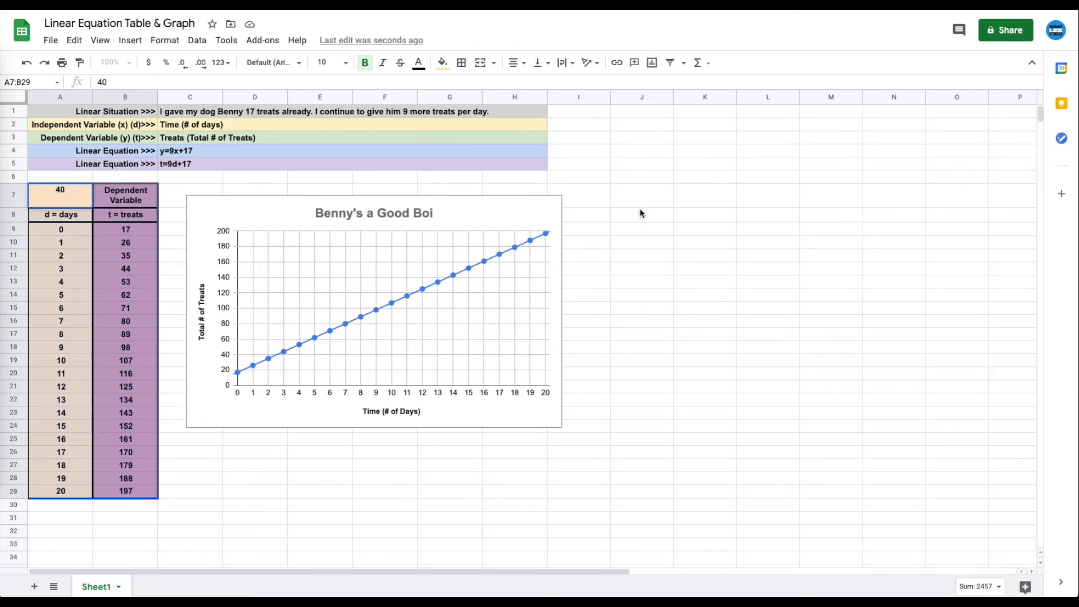
- Replace the number in header cell A7 of the days and treats table with "Independent Variable"
click(156, 272)
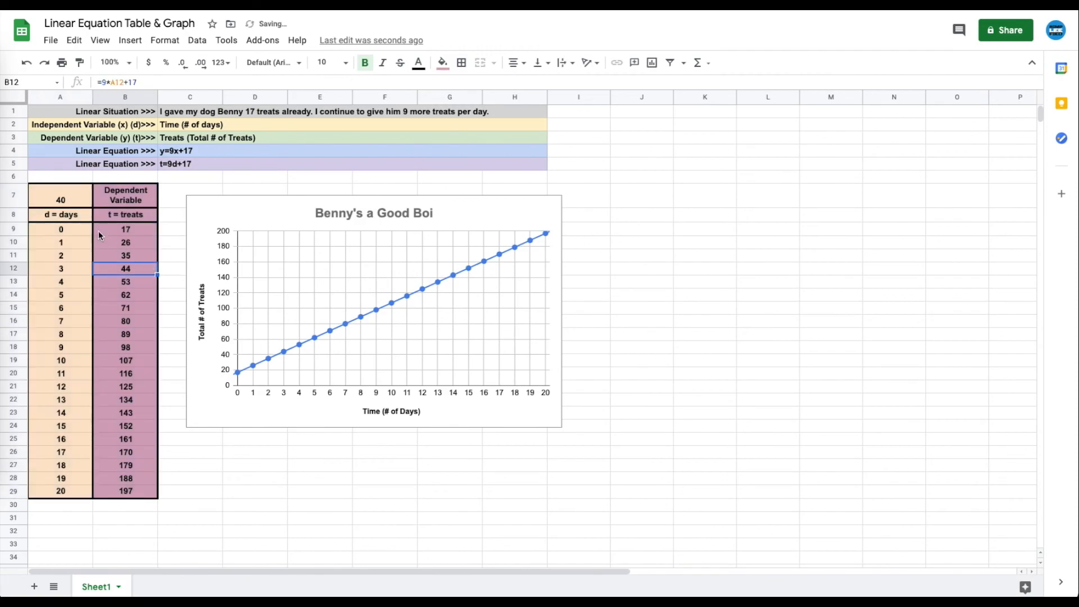
click(71, 202)
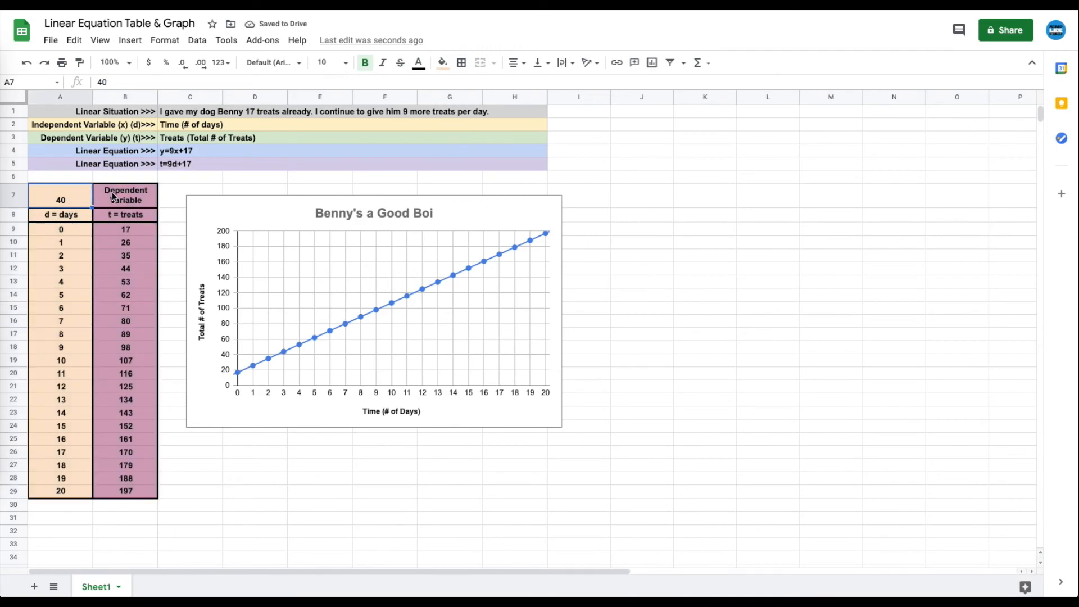
double_click(73, 194)
text(Independent Variable)
key(Return)
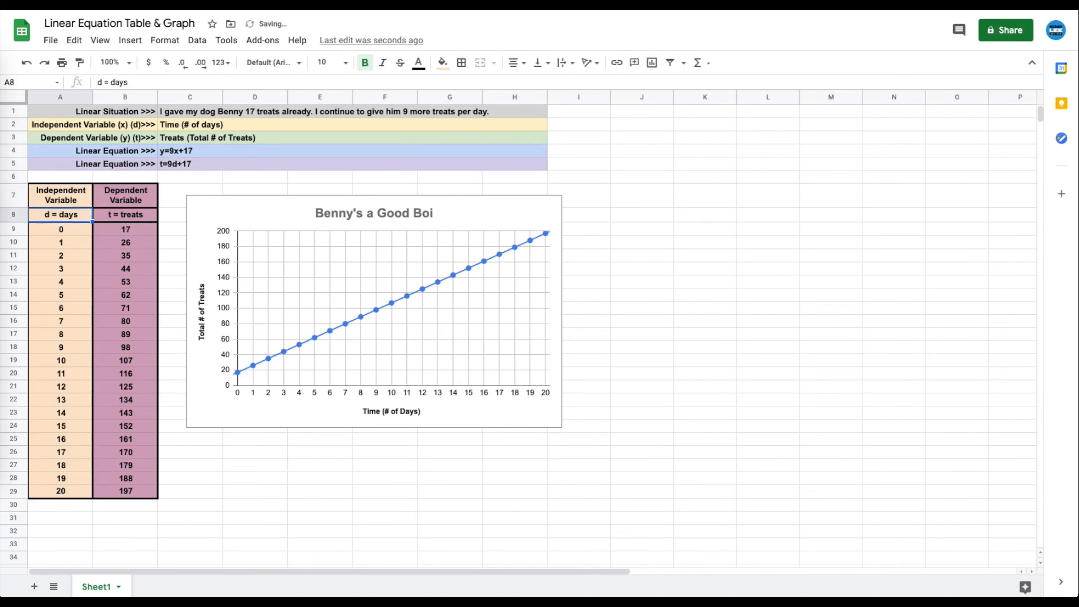
click(634, 261)
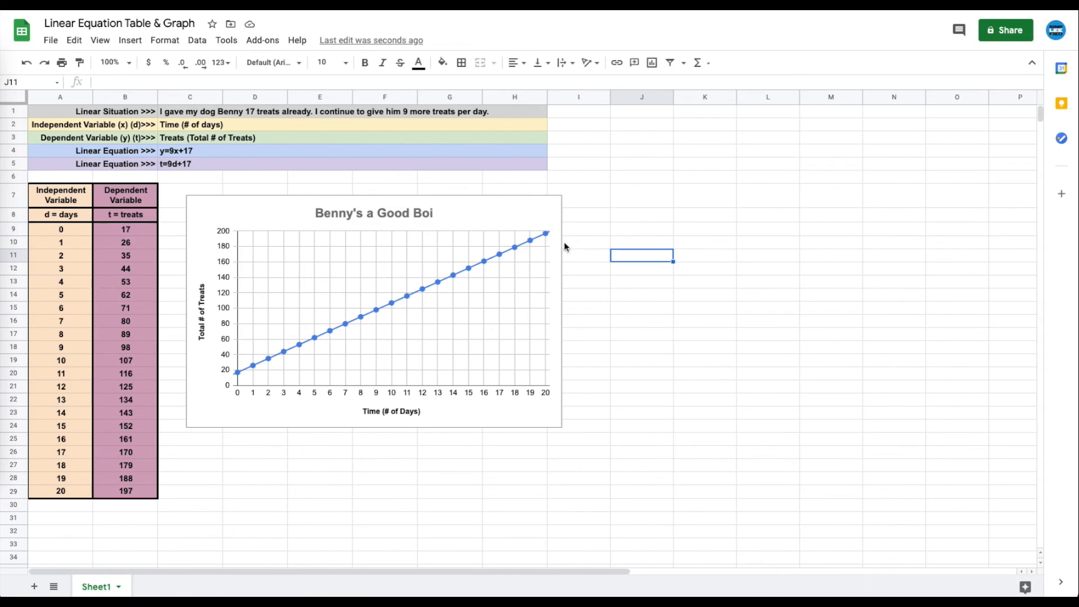
- Copy the whole days and treats table in A7:B29 and paste the copy at K10
click(44, 202)
drag(68, 269, 139, 490)
key(ctrl+c)
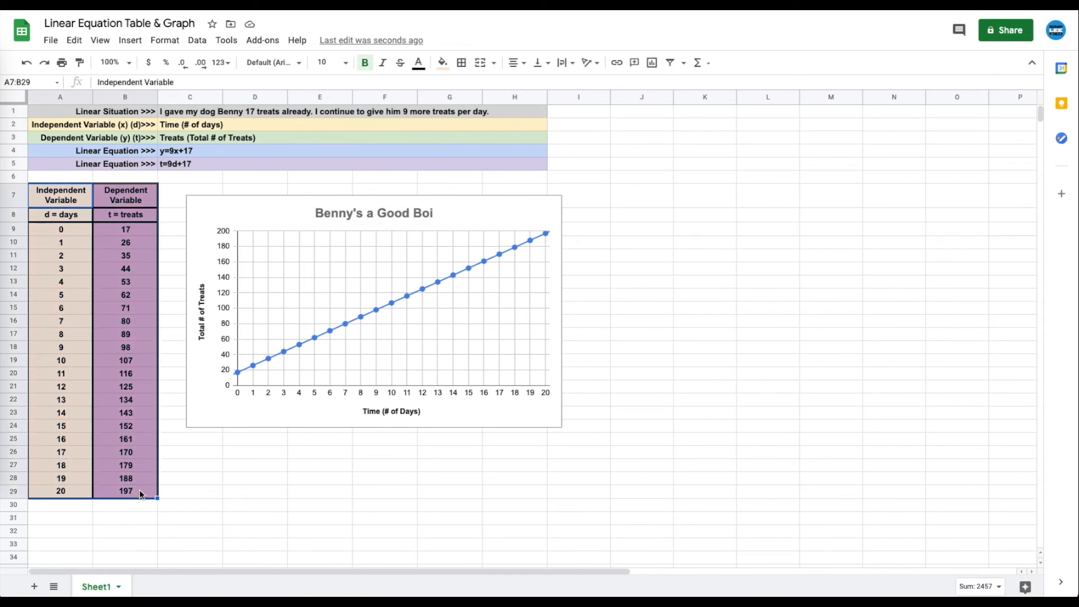
click(703, 240)
key(ctrl+v)
click(628, 282)
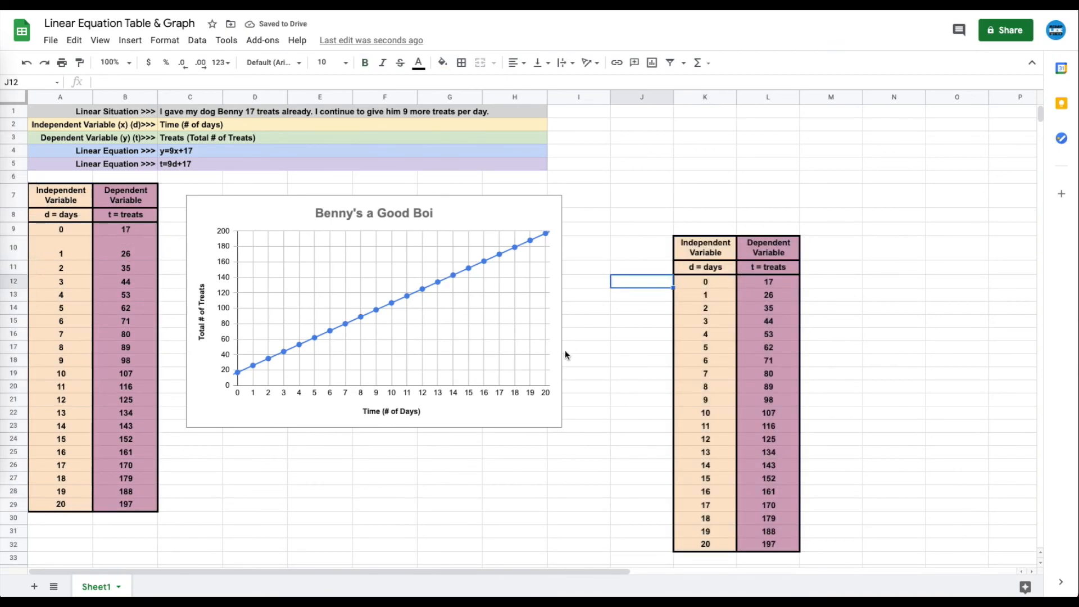
click(598, 335)
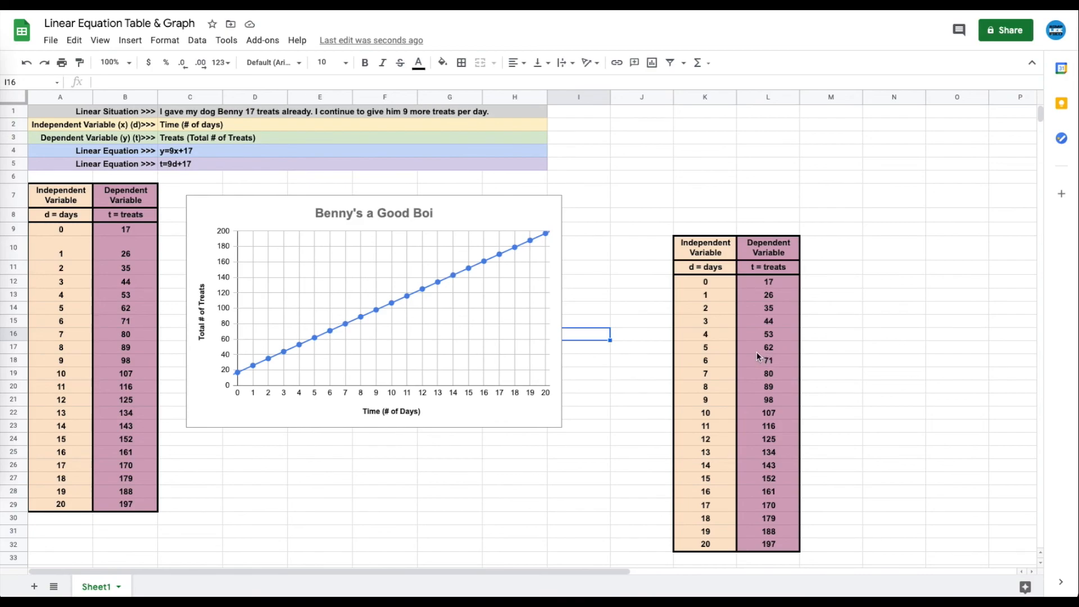
- Clear the contents of J9:M32 around the table copy, and undo both the clearing and the paste
mouse_move(658, 229)
mouse_down()
mouse_move(831, 523)
mouse_move(827, 551)
mouse_up()
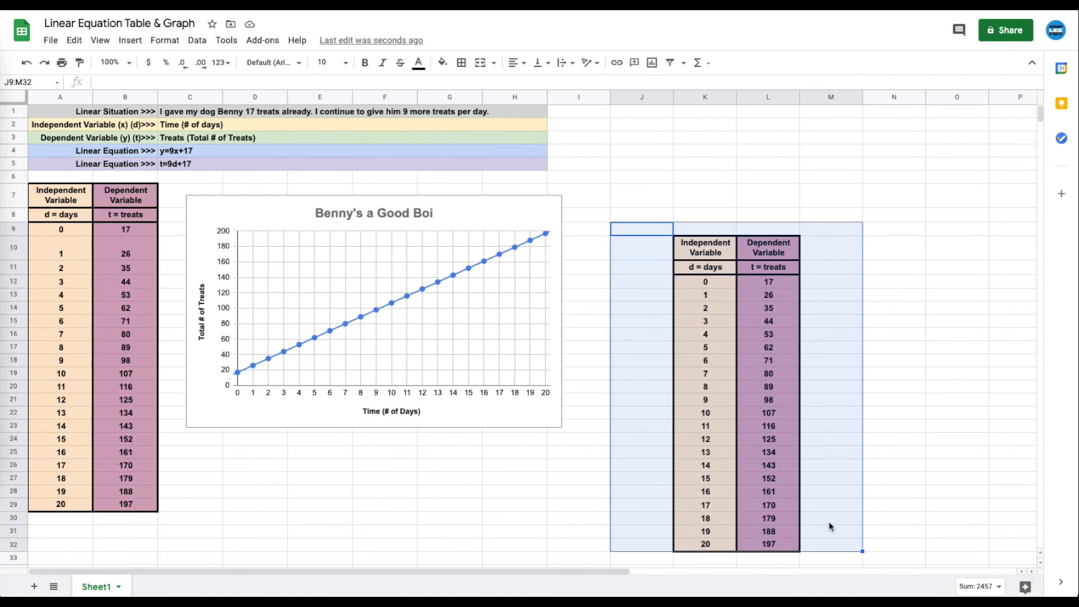
key(Delete)
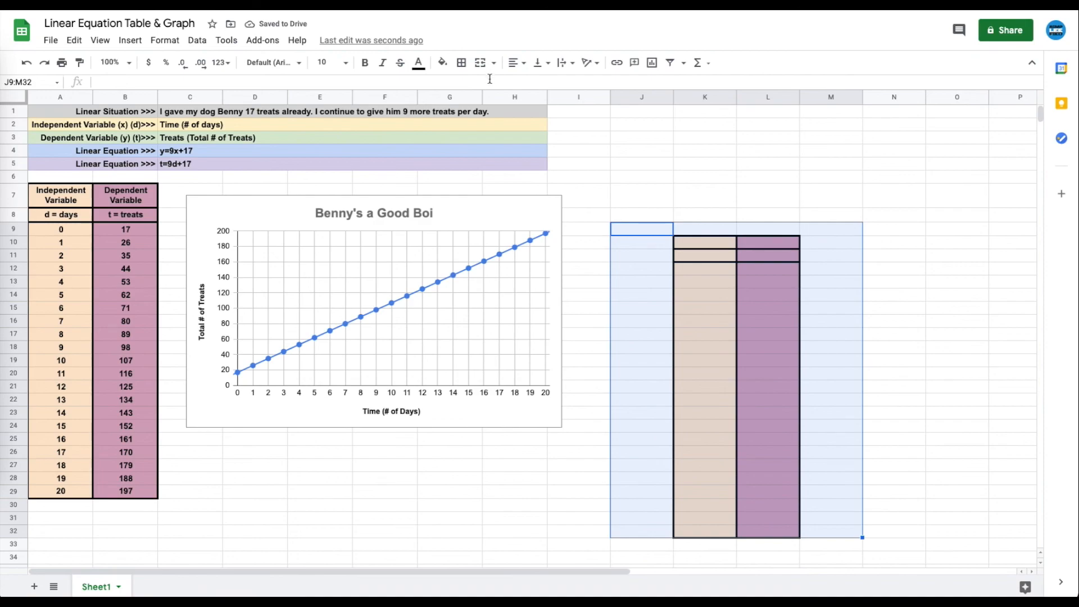
key(ctrl+z)
key(ctrl+z)
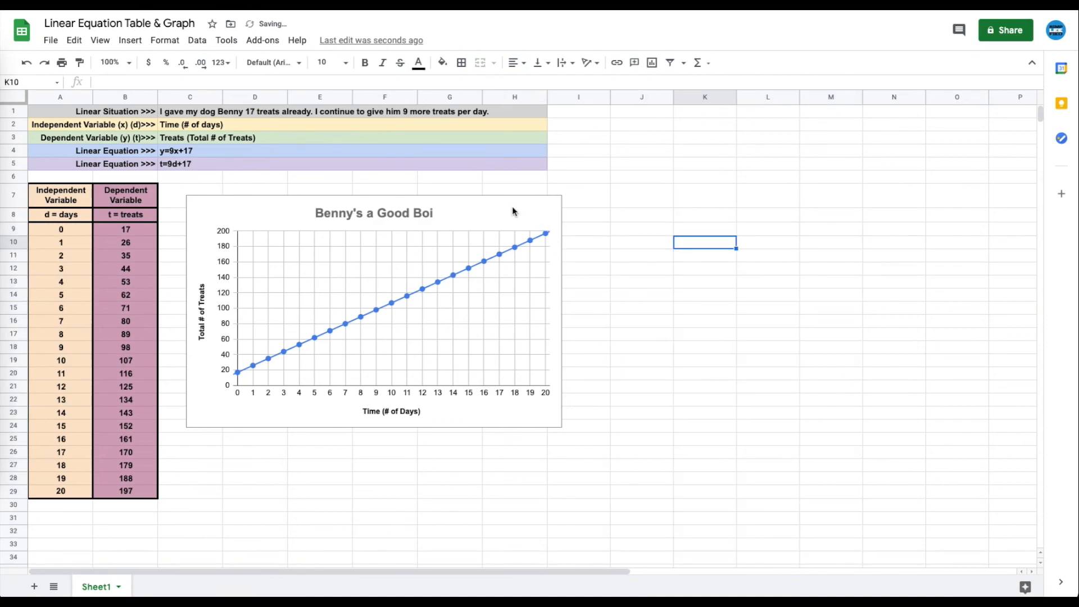
- Download the "Benny's a Good Boi" chart as a PDF document
click(602, 232)
click(528, 209)
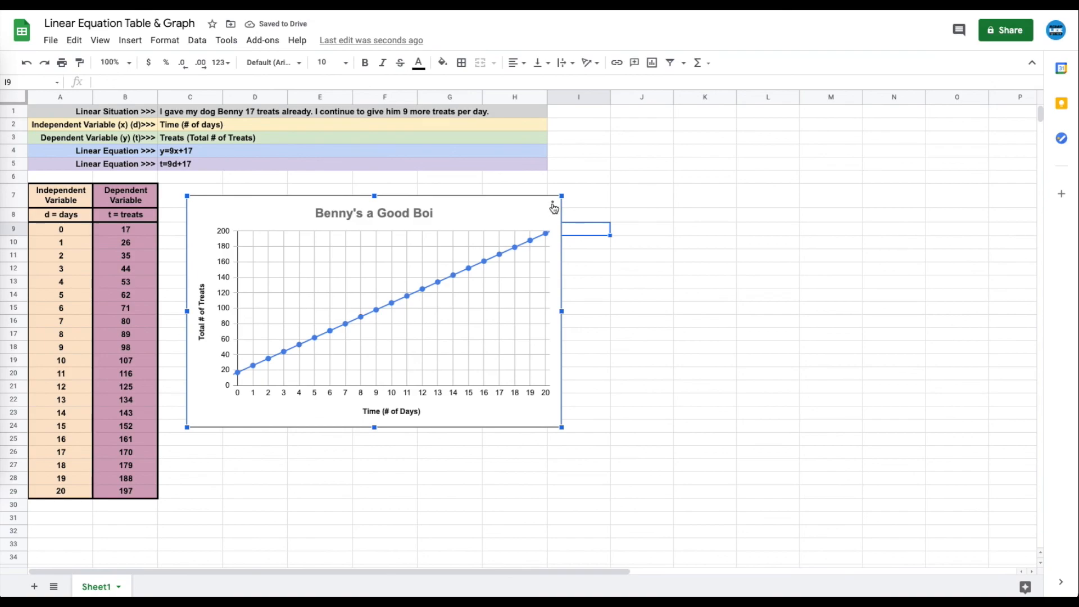
click(553, 208)
click(590, 207)
click(548, 208)
click(552, 207)
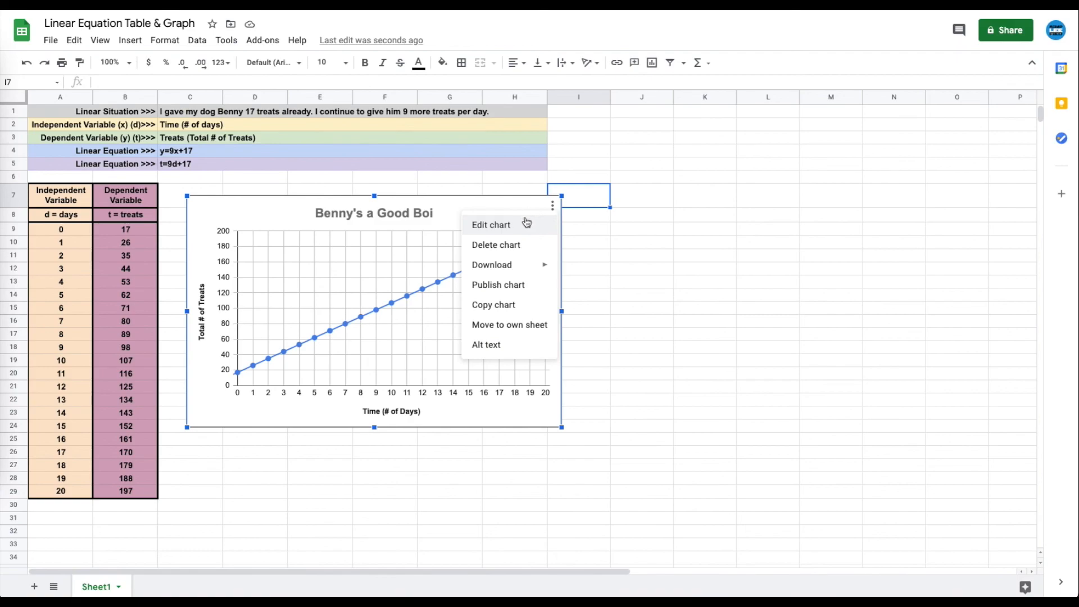
mouse_move(514, 267)
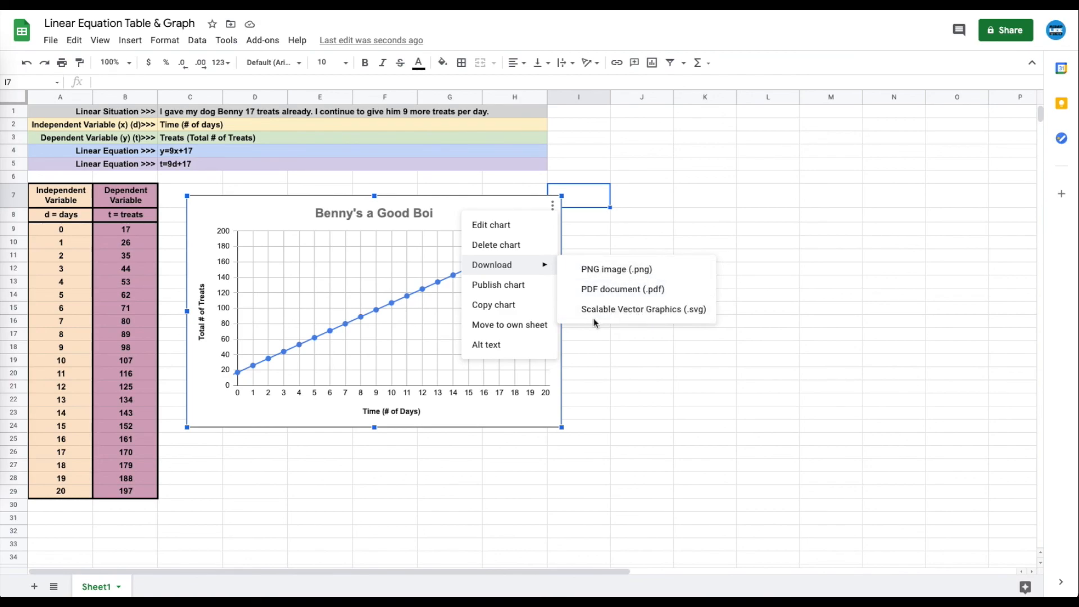
click(616, 289)
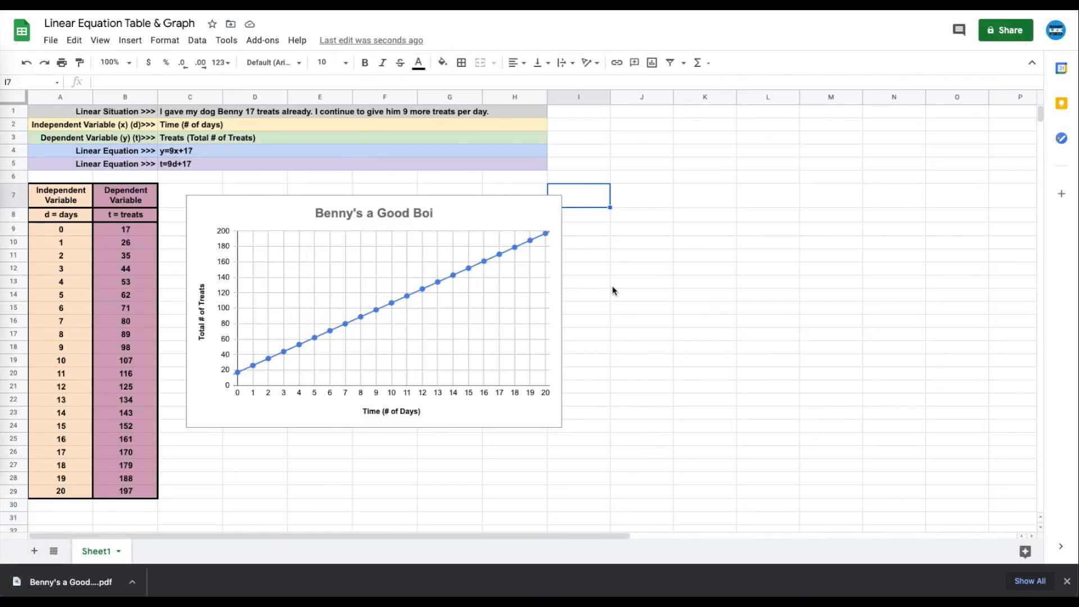